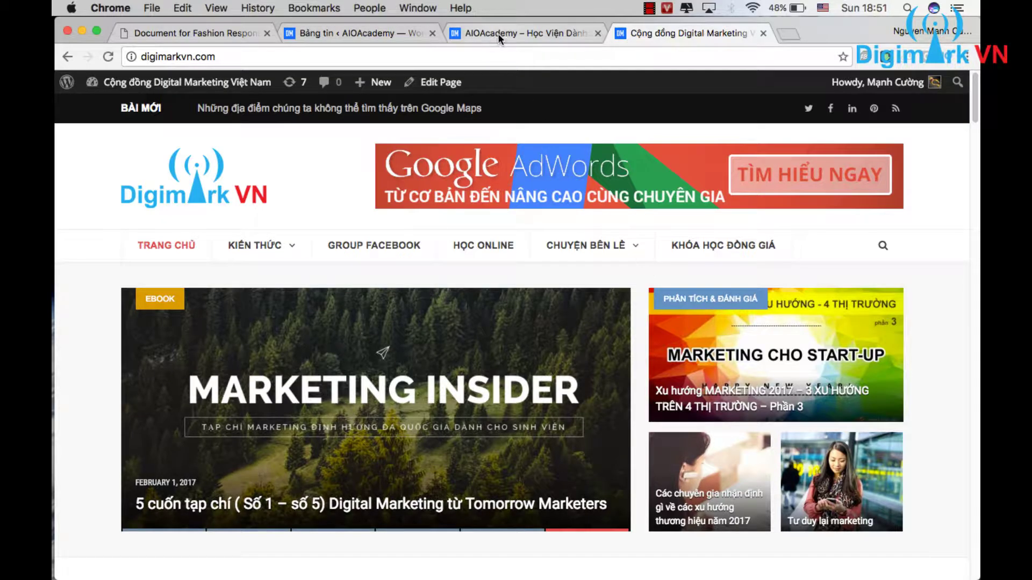
Look over the AIOAcademy site's home page with the KuteShop theme
{"action": "left_click", "coordinate": [505, 33]}
{"action": "scroll", "coordinate": [563, 259], "scroll_direction": "down", "scroll_amount": 4}
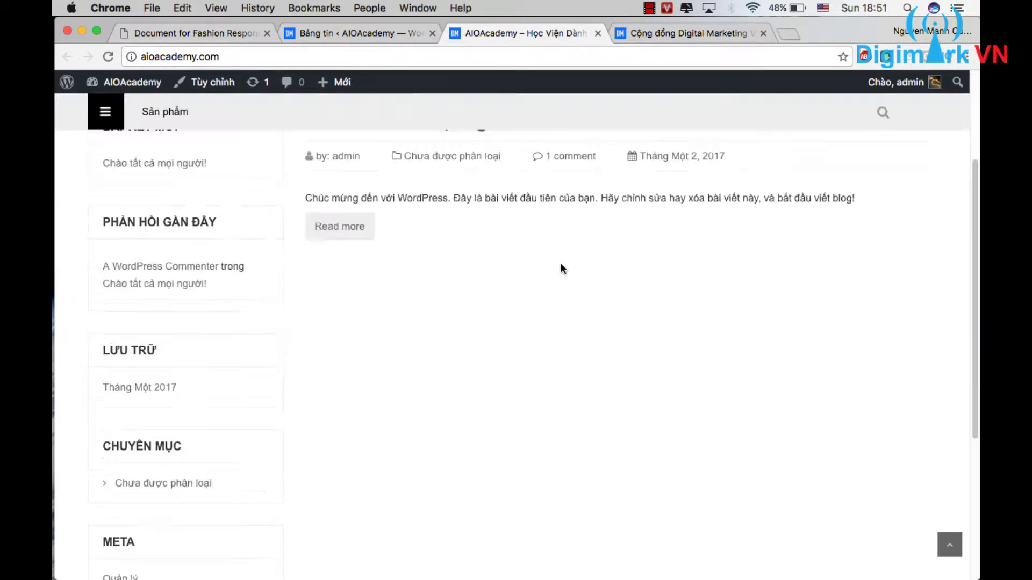
{"action": "scroll", "coordinate": [543, 255], "scroll_direction": "up", "scroll_amount": 4}
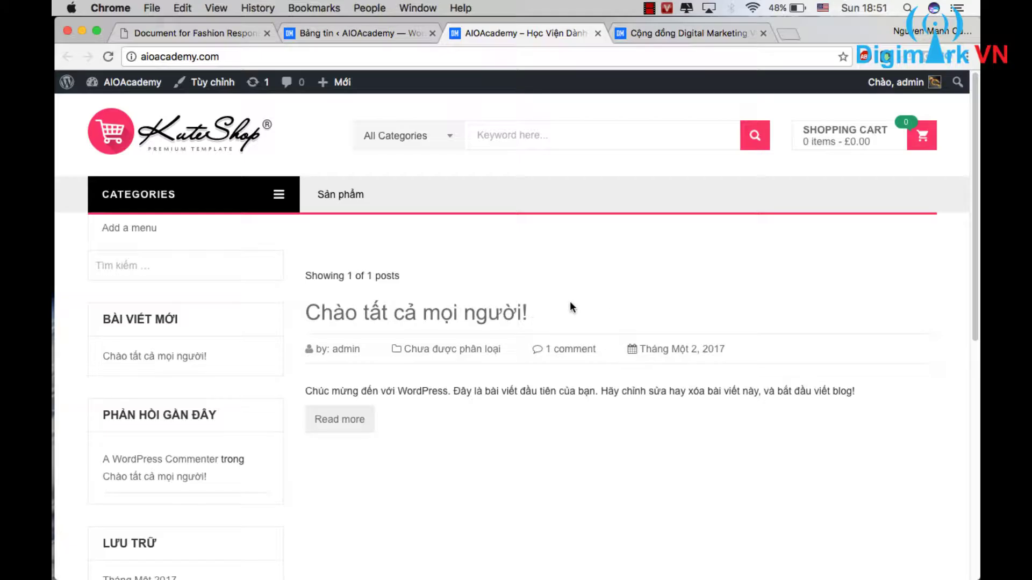
Locate index.html in the Documentation subfolder of the KuteShop theme folder on the desktop
{"action": "left_click", "coordinate": [82, 32]}
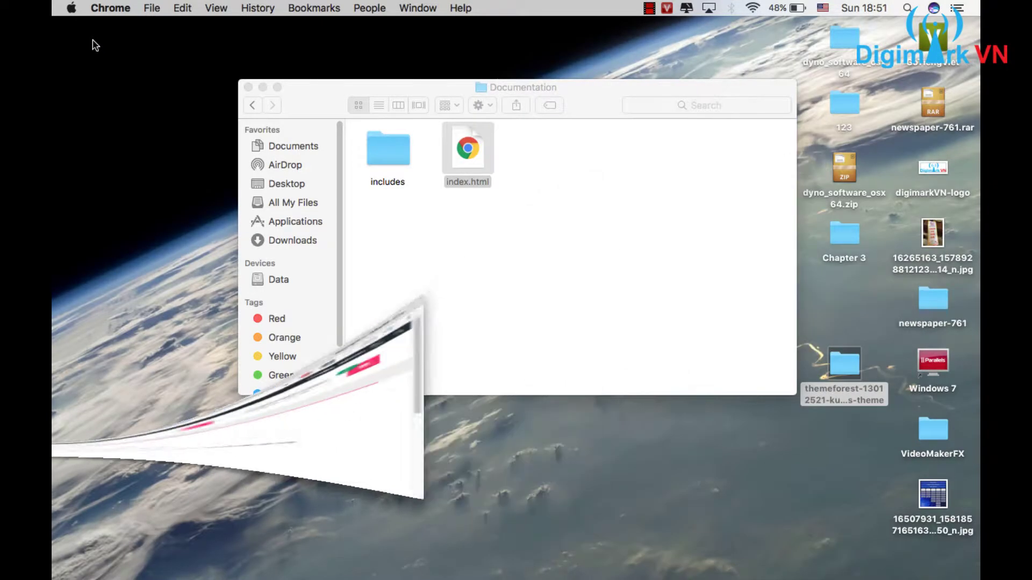
{"action": "left_click", "coordinate": [852, 374]}
{"action": "double_click", "coordinate": [852, 374]}
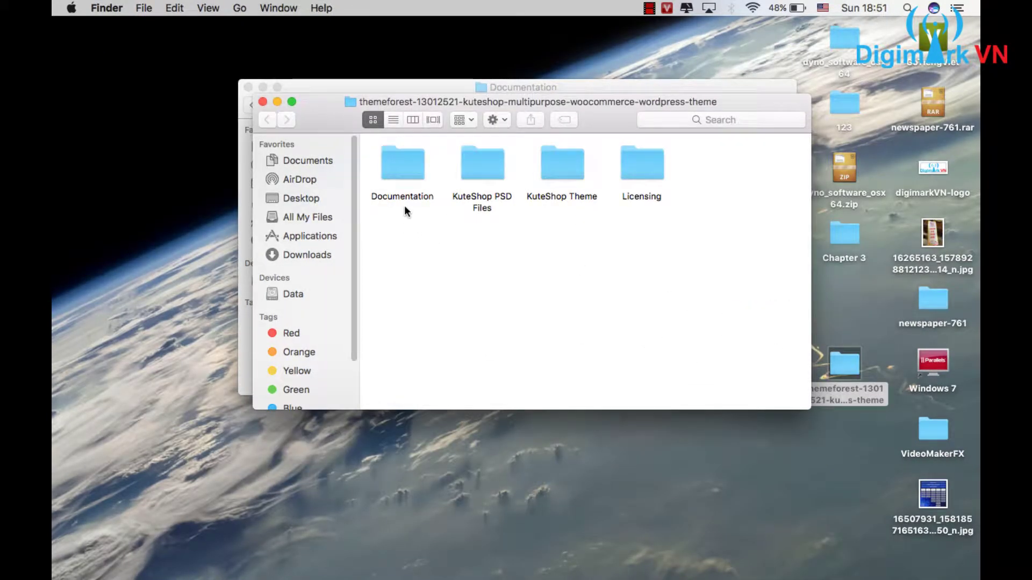
{"action": "double_click", "coordinate": [399, 170]}
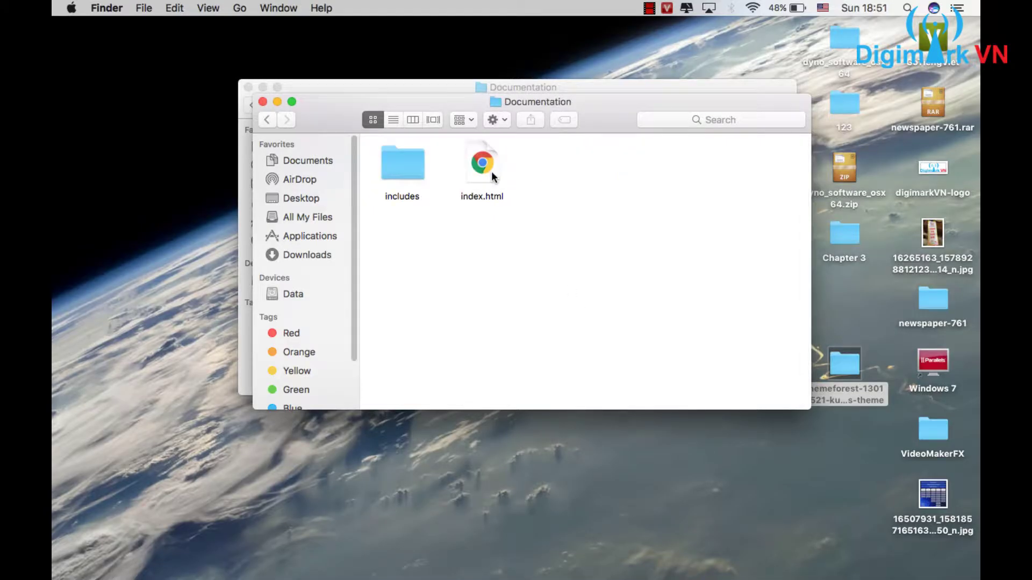
{"action": "left_click", "coordinate": [263, 101]}
Switch to Chrome and review the theme documentation's sections on installing the theme and activating its needed plugins
{"action": "mouse_move", "coordinate": [76, 223]}
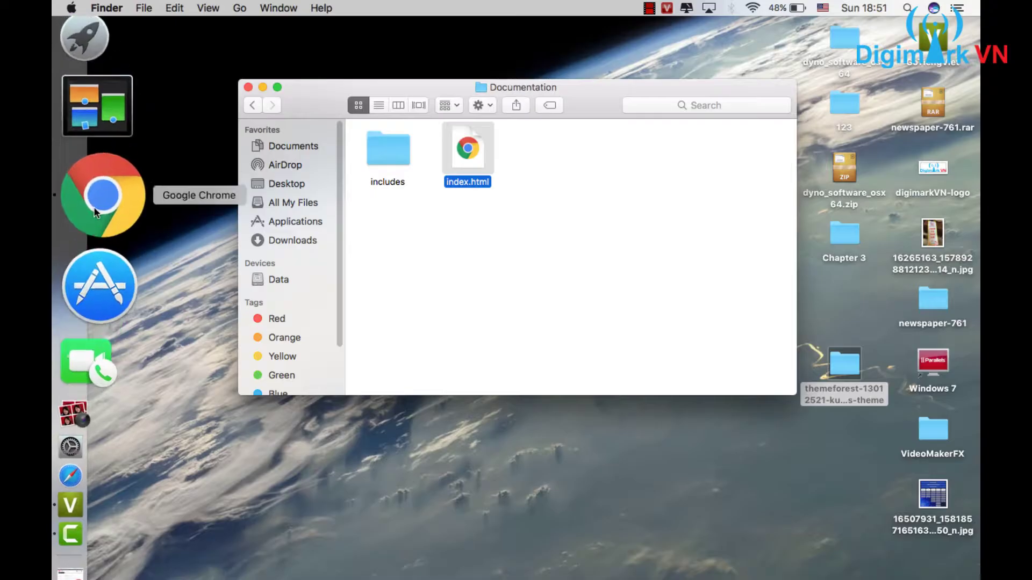
{"action": "left_click", "coordinate": [94, 206]}
{"action": "left_click", "coordinate": [172, 34]}
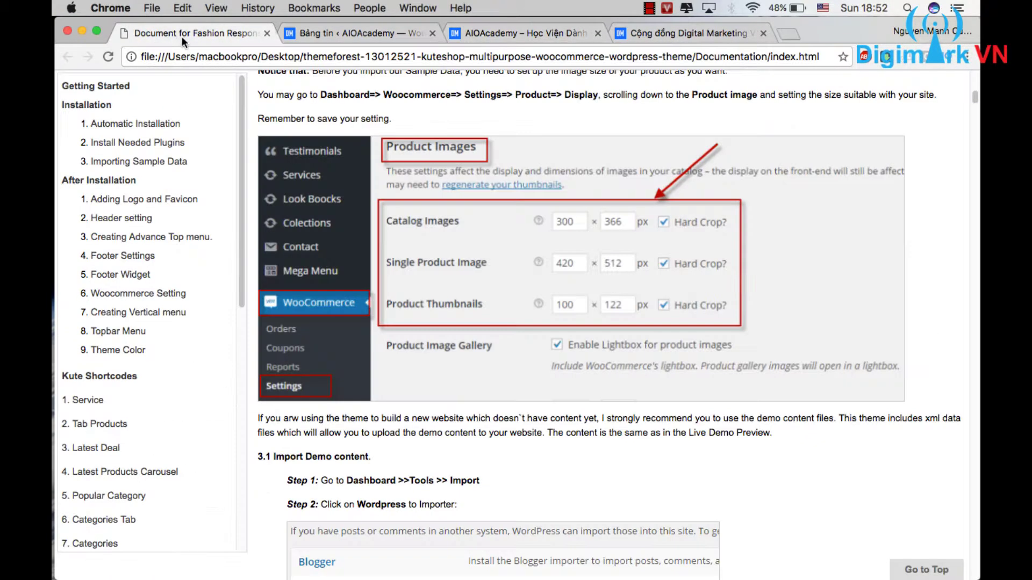
{"action": "scroll", "coordinate": [396, 264], "scroll_direction": "up", "scroll_amount": 15}
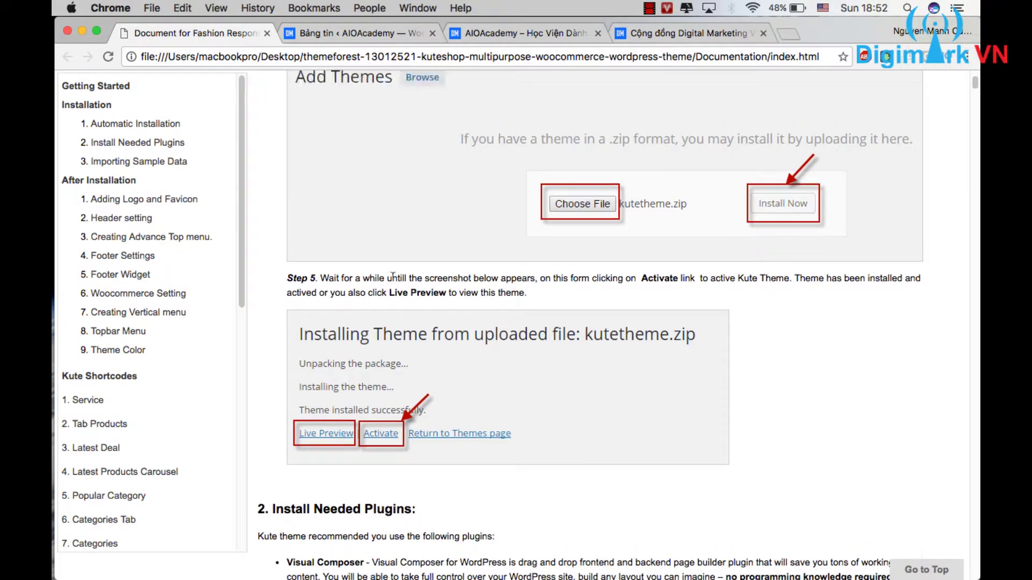
{"action": "scroll", "coordinate": [393, 275], "scroll_direction": "up", "scroll_amount": 5}
{"action": "scroll", "coordinate": [395, 265], "scroll_direction": "down", "scroll_amount": 20}
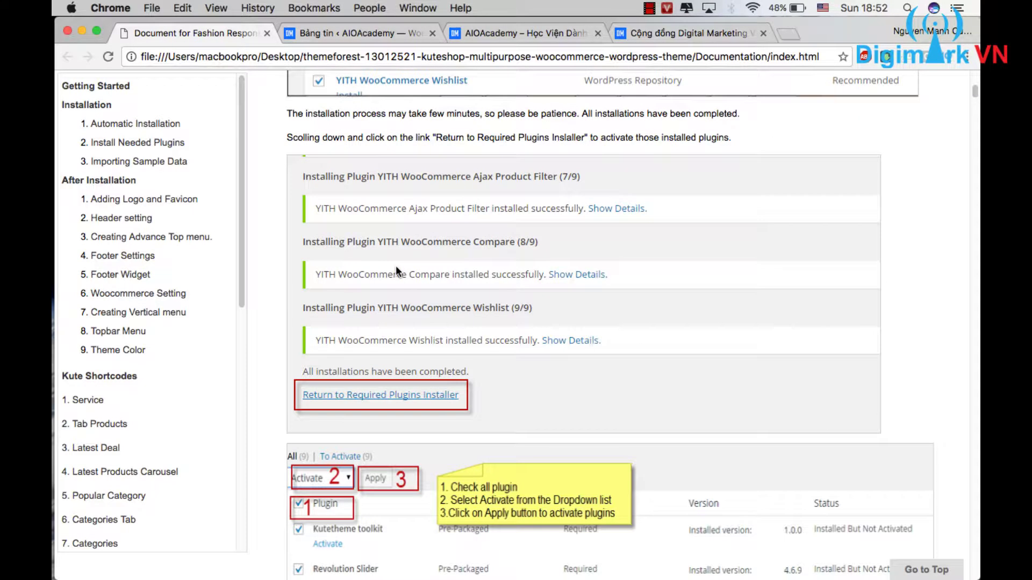
{"action": "scroll", "coordinate": [396, 265], "scroll_direction": "down", "scroll_amount": 3}
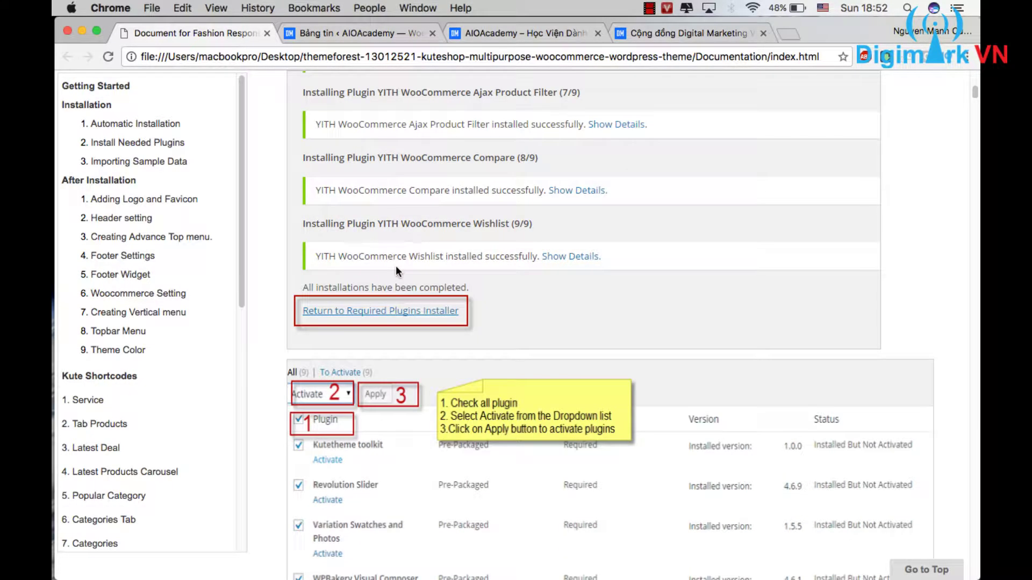
{"action": "scroll", "coordinate": [396, 265], "scroll_direction": "down", "scroll_amount": 5}
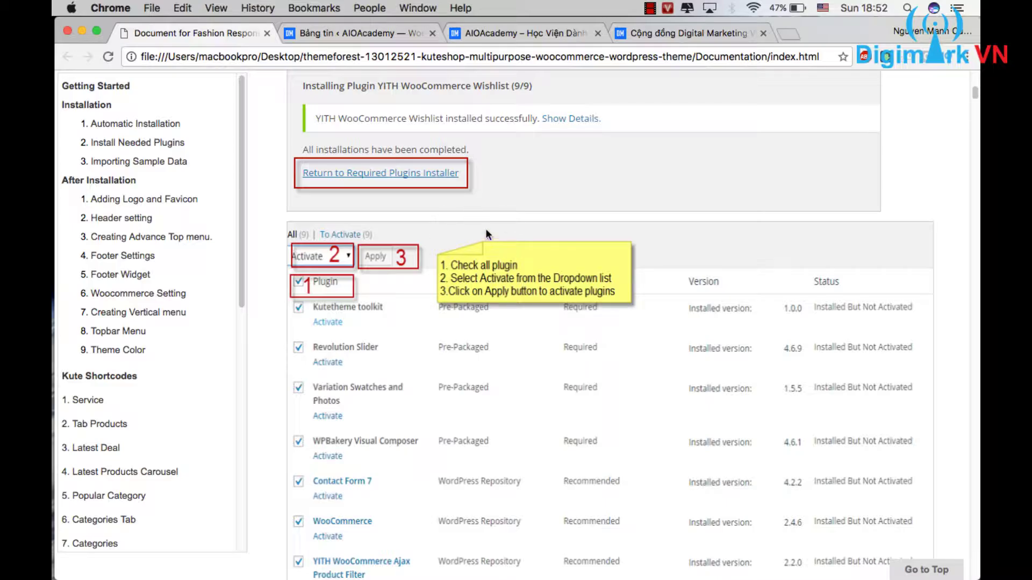
{"action": "scroll", "coordinate": [486, 224], "scroll_direction": "down", "scroll_amount": 4}
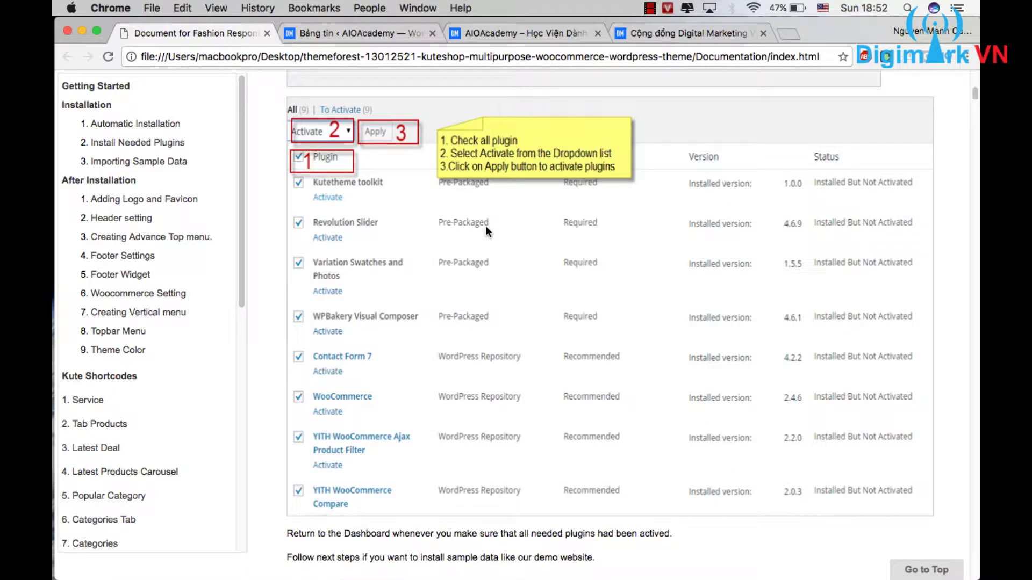
{"action": "scroll", "coordinate": [485, 224], "scroll_direction": "down", "scroll_amount": 6}
Read the documentation's Importing Sample Data instructions, including the path to the WooCommerce product image settings
{"action": "scroll", "coordinate": [485, 225], "scroll_direction": "down", "scroll_amount": 5}
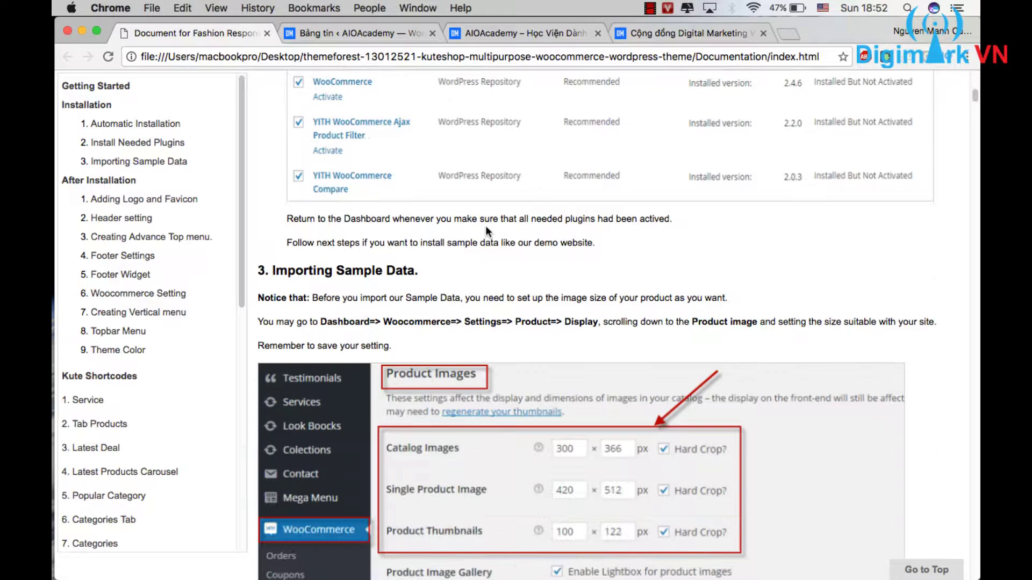
{"action": "scroll", "coordinate": [486, 230], "scroll_direction": "down", "scroll_amount": 3}
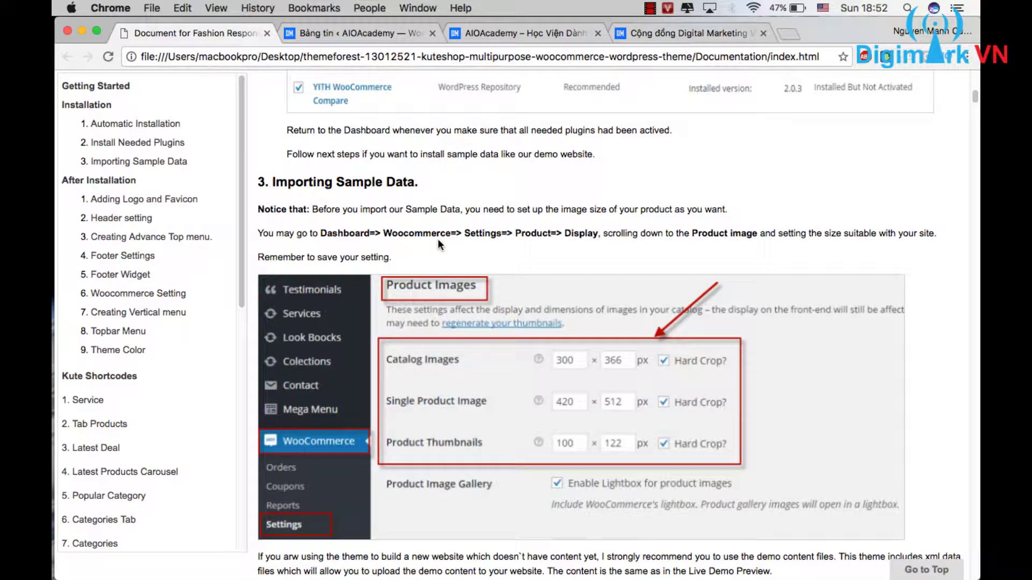
{"action": "scroll", "coordinate": [437, 241], "scroll_direction": "down", "scroll_amount": 1}
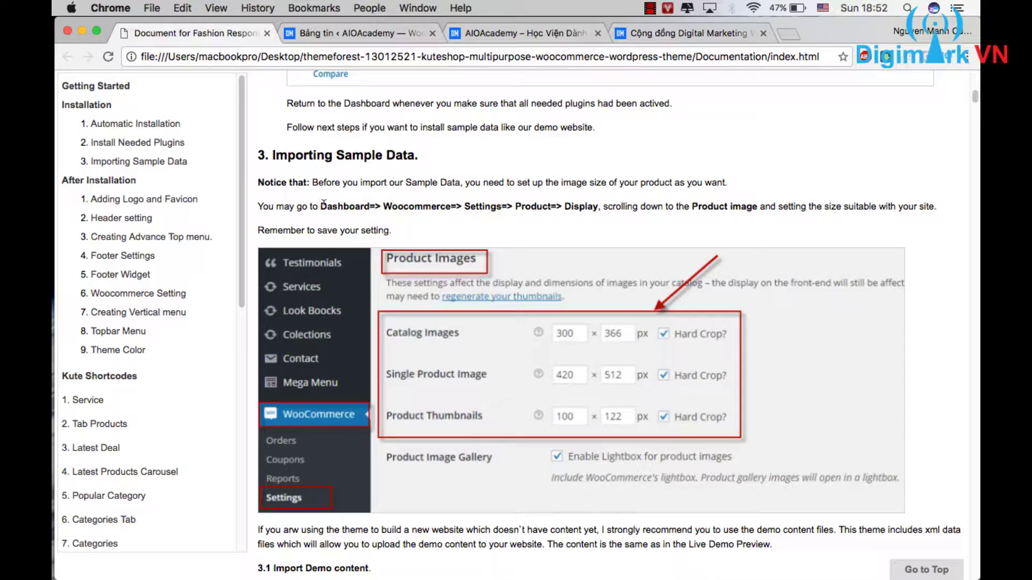
{"action": "left_click_drag", "start_coordinate": [321, 206], "coordinate": [599, 206]}
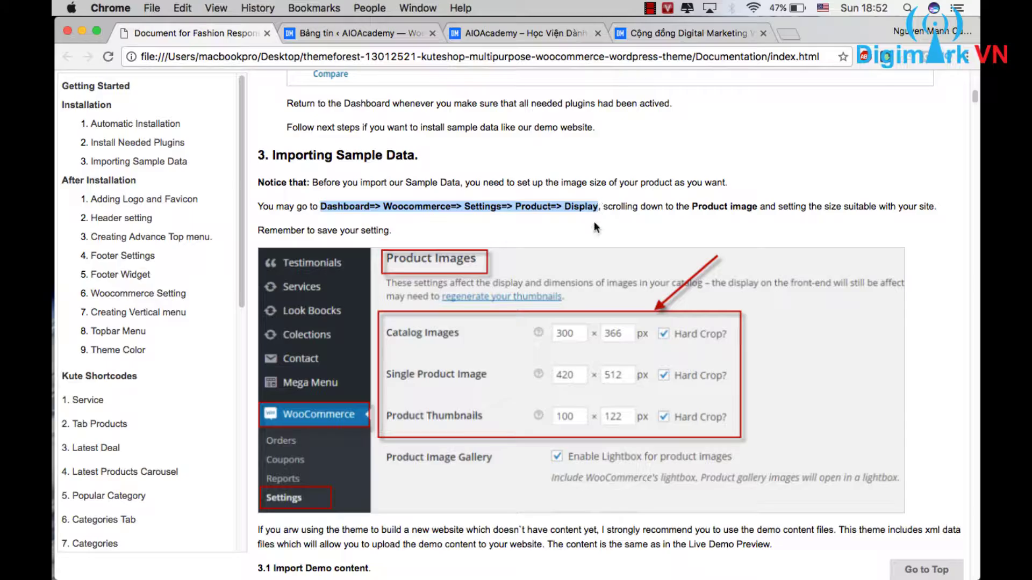
{"action": "left_click", "coordinate": [261, 152]}
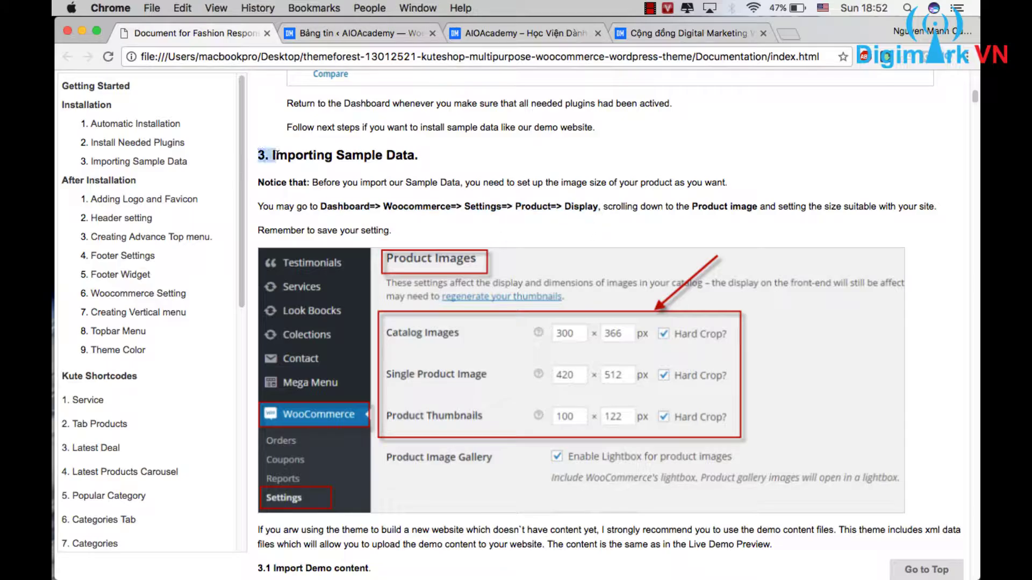
Open the product image size options in the WooCommerce product display settings of the AIOAcademy dashboard
{"action": "left_click", "coordinate": [367, 34]}
{"action": "mouse_move", "coordinate": [119, 311]}
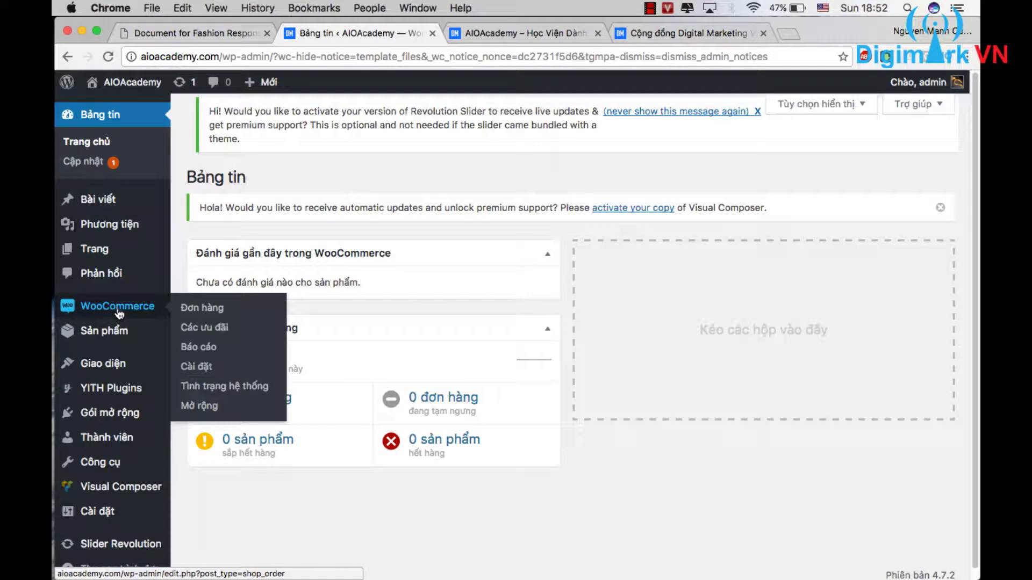
{"action": "left_click", "coordinate": [206, 368]}
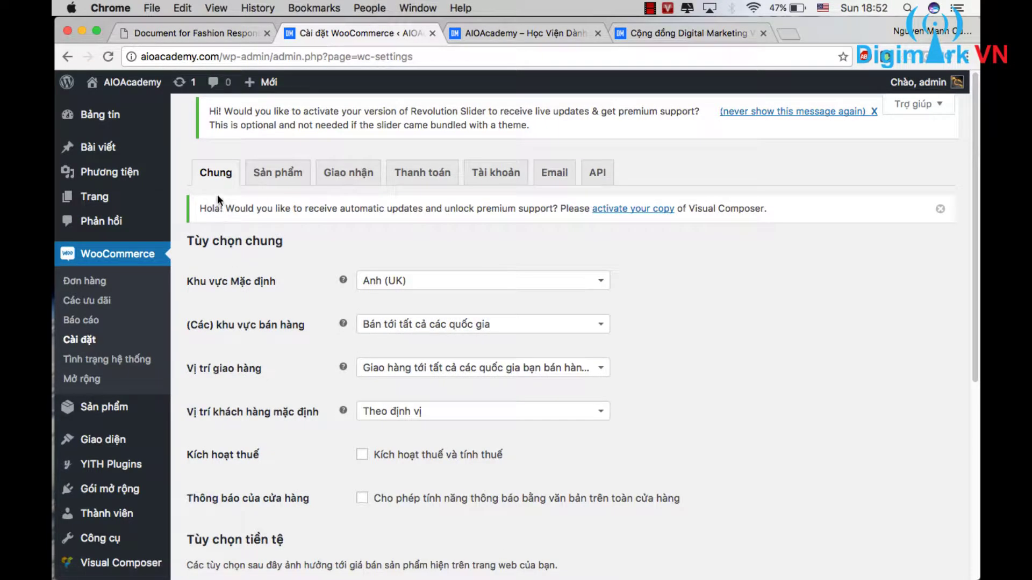
{"action": "left_click", "coordinate": [276, 184]}
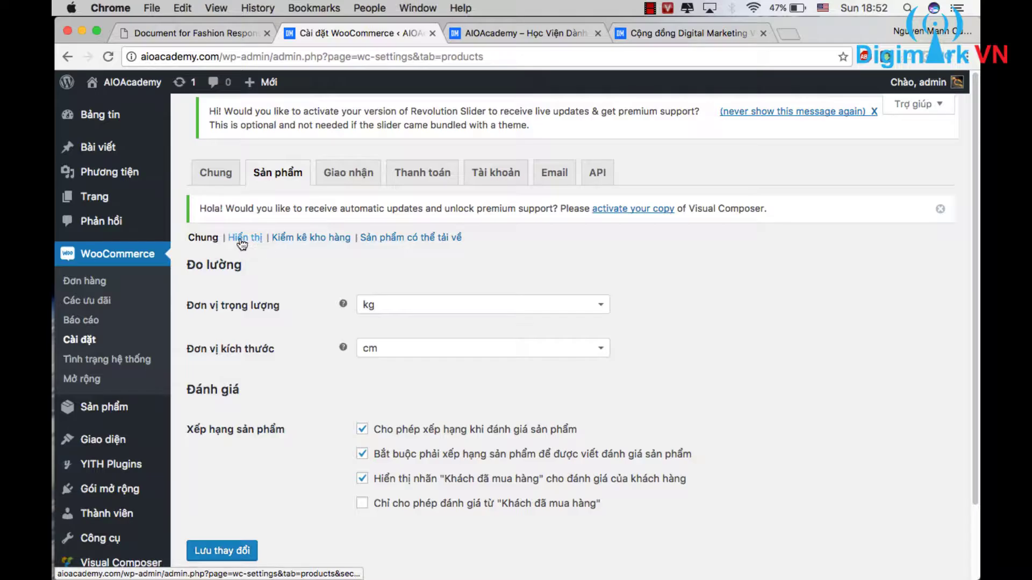
{"action": "left_click", "coordinate": [243, 240]}
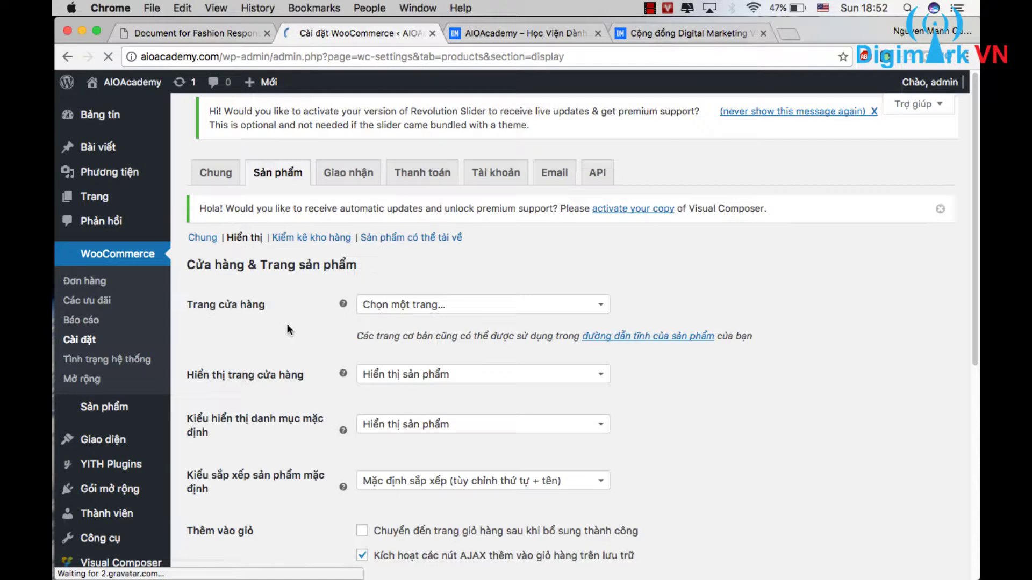
{"action": "scroll", "coordinate": [286, 324], "scroll_direction": "down", "scroll_amount": 7}
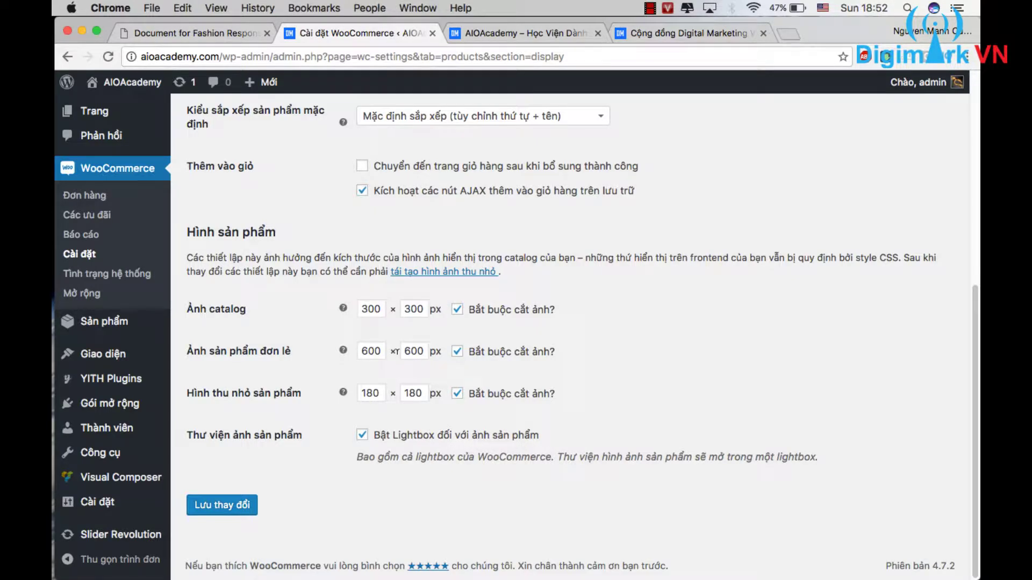
Open ntgifts.com in a separate tab and view the product page of the Liverpool TLIV0001 shirt
{"action": "left_click", "coordinate": [795, 35]}
{"action": "type", "text": "nt"}
{"action": "key", "text": "Return"}
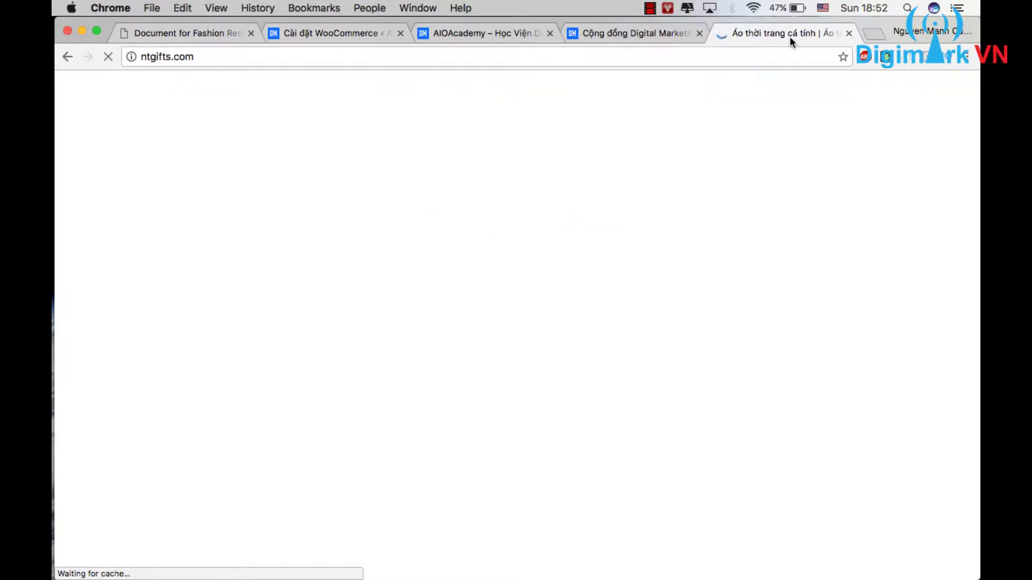
{"action": "scroll", "coordinate": [615, 270], "scroll_direction": "down", "scroll_amount": 10}
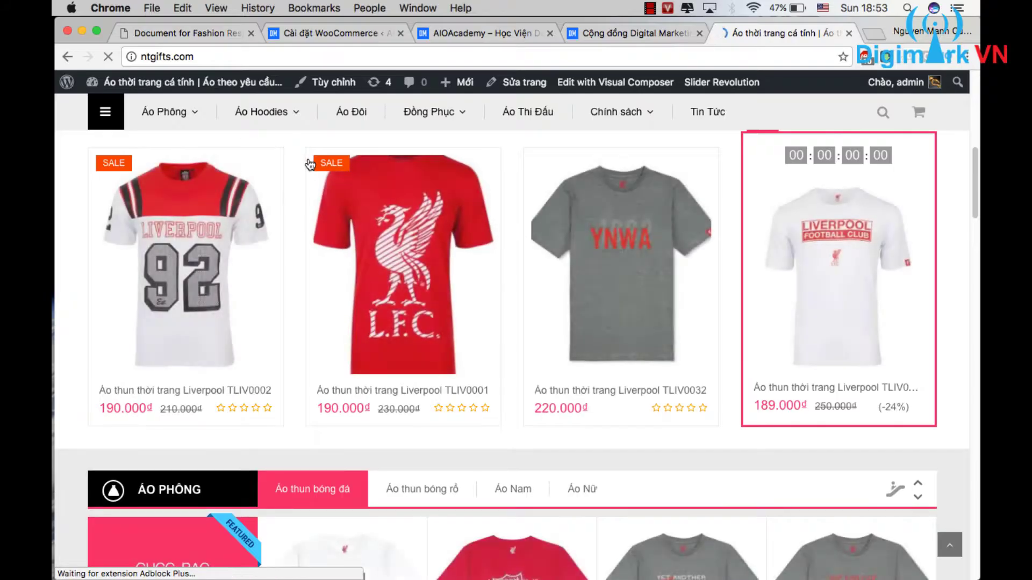
{"action": "left_click", "coordinate": [415, 224]}
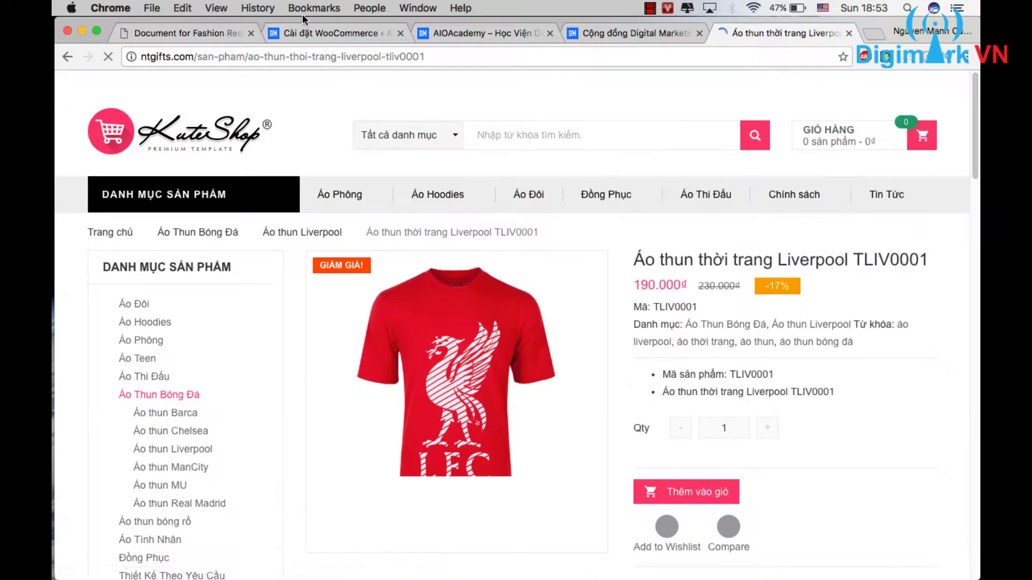
Examine the catalog, single product and thumbnail image dimensions in the AIOAcademy WooCommerce settings
{"action": "left_click", "coordinate": [308, 30]}
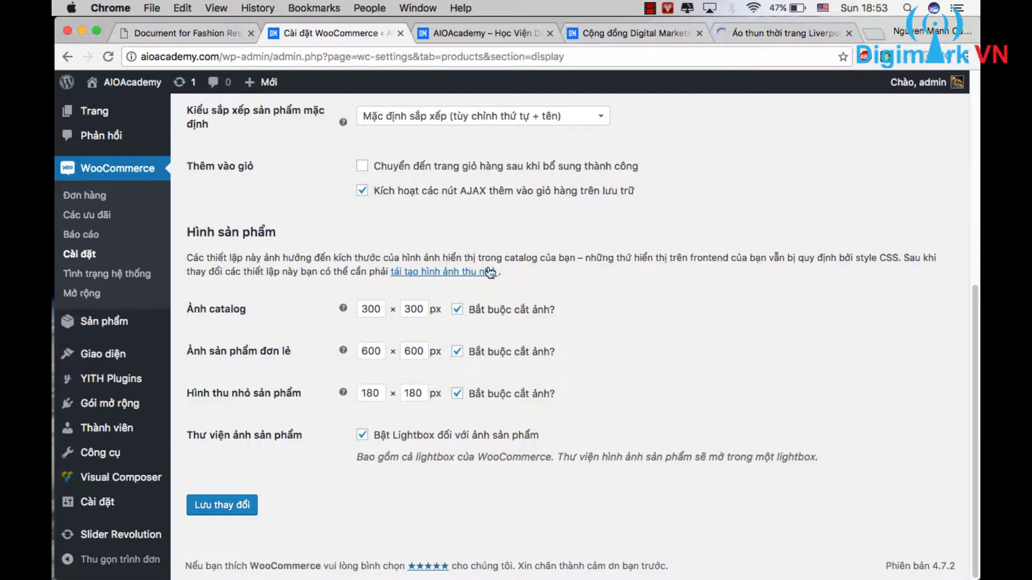
{"action": "double_click", "coordinate": [376, 309]}
{"action": "left_click", "coordinate": [407, 309]}
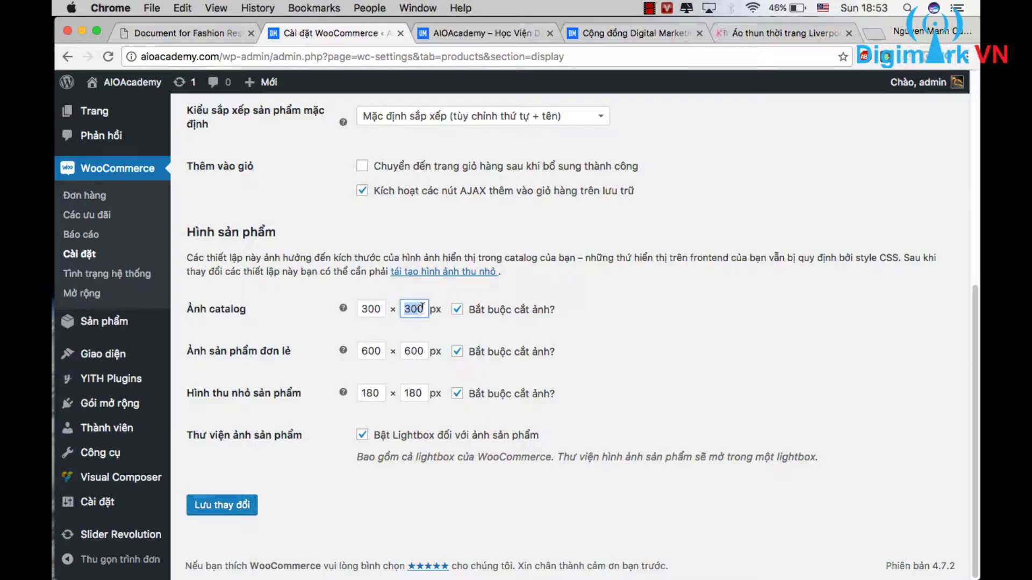
{"action": "left_click", "coordinate": [380, 350]}
{"action": "double_click", "coordinate": [380, 350]}
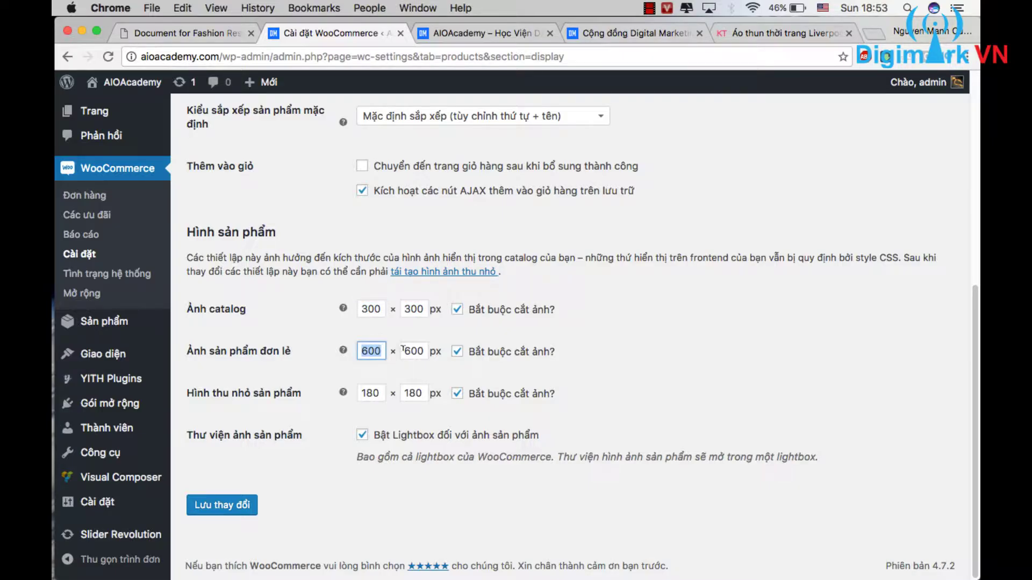
{"action": "double_click", "coordinate": [405, 350]}
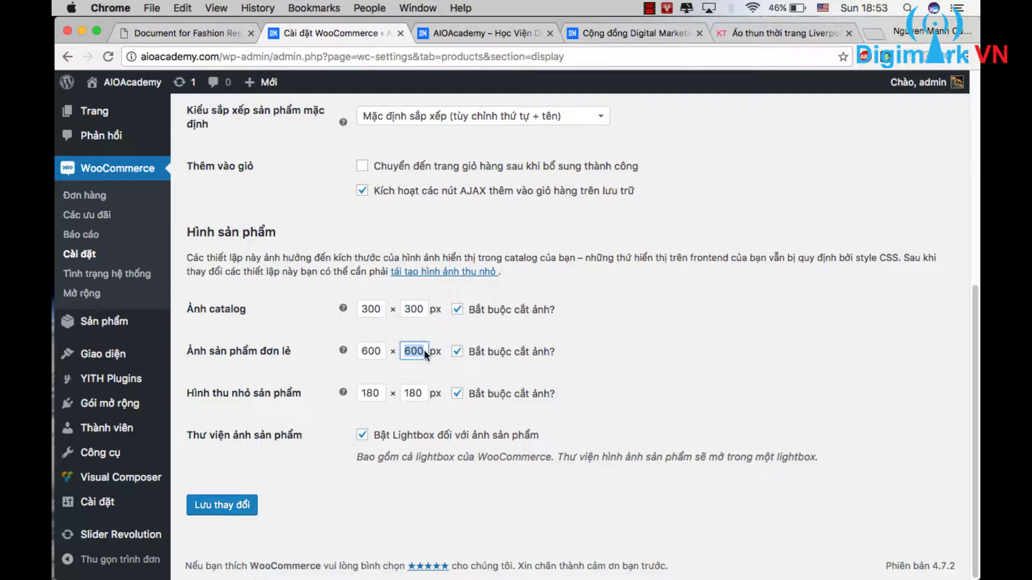
{"action": "double_click", "coordinate": [424, 394]}
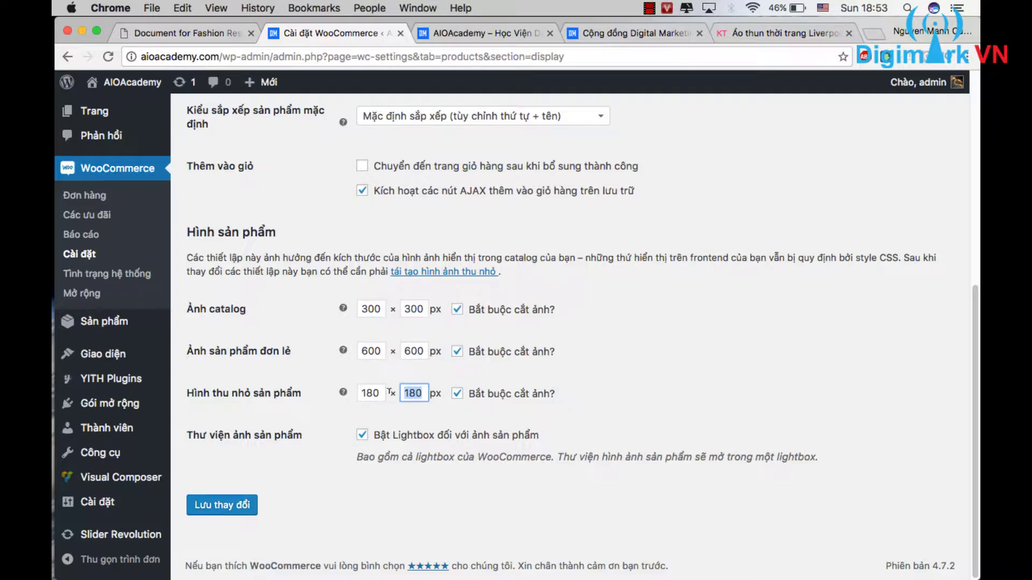
{"action": "left_click", "coordinate": [382, 393]}
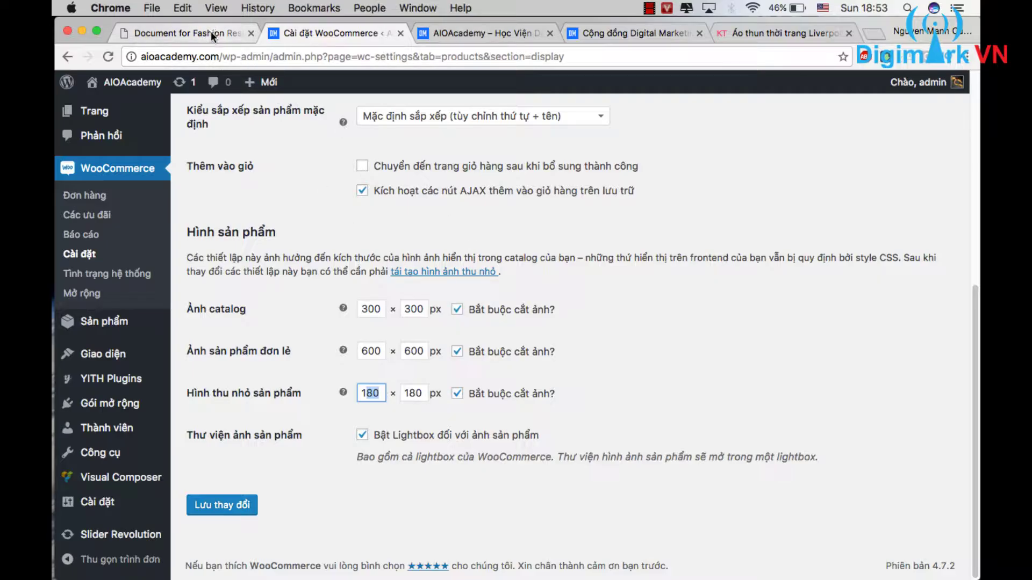
Set the catalog image height to 366 px, consulting the image sizes recommended in the theme documentation
{"action": "left_click", "coordinate": [210, 31]}
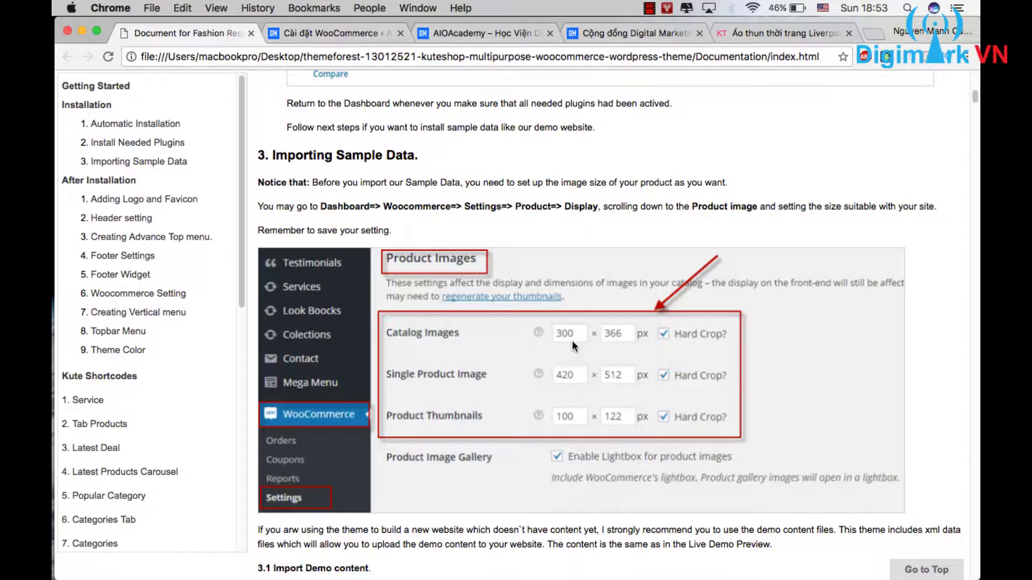
{"action": "left_click", "coordinate": [323, 28]}
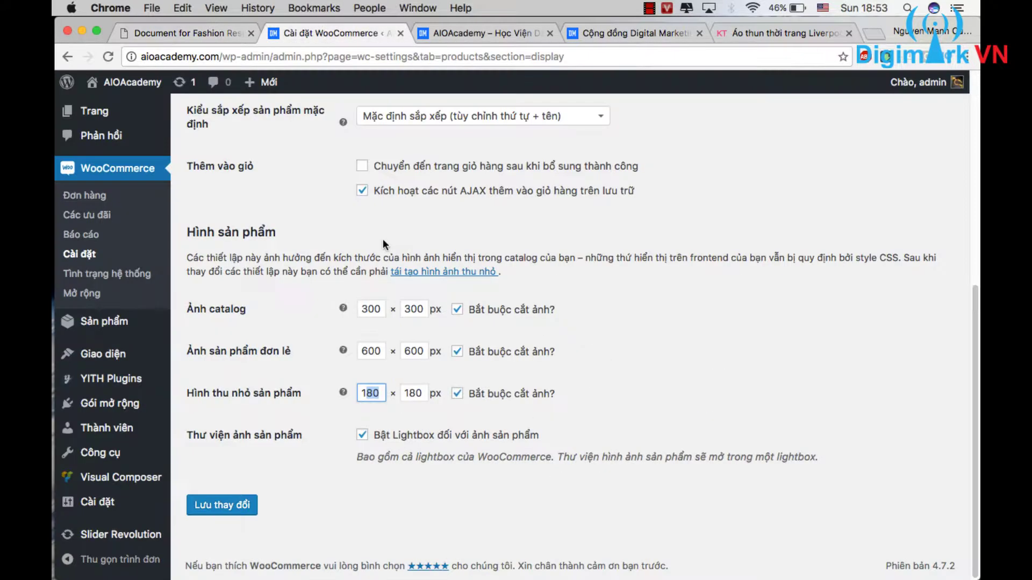
{"action": "double_click", "coordinate": [428, 308]}
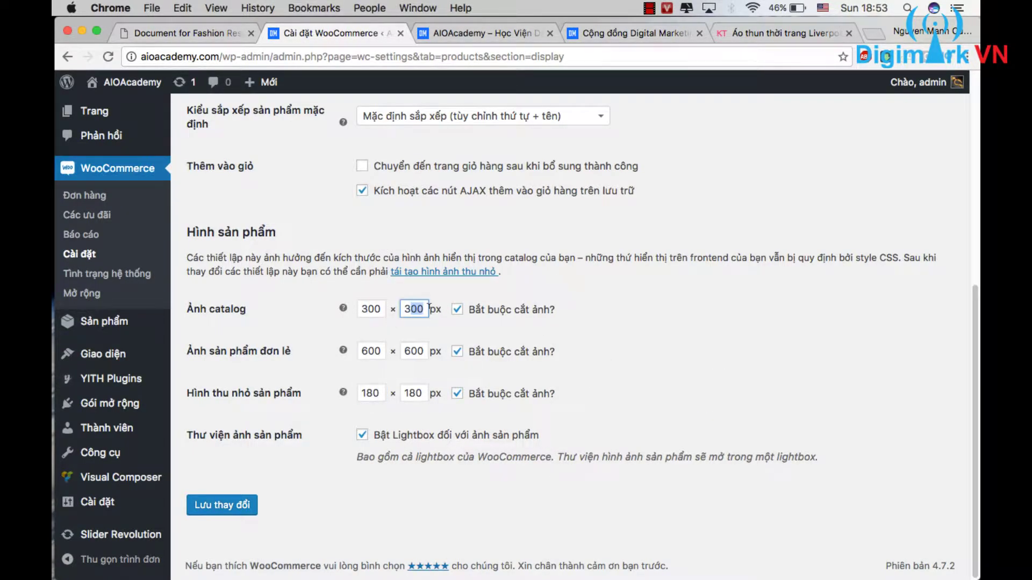
{"action": "type", "text": "366"}
{"action": "left_click", "coordinate": [214, 33]}
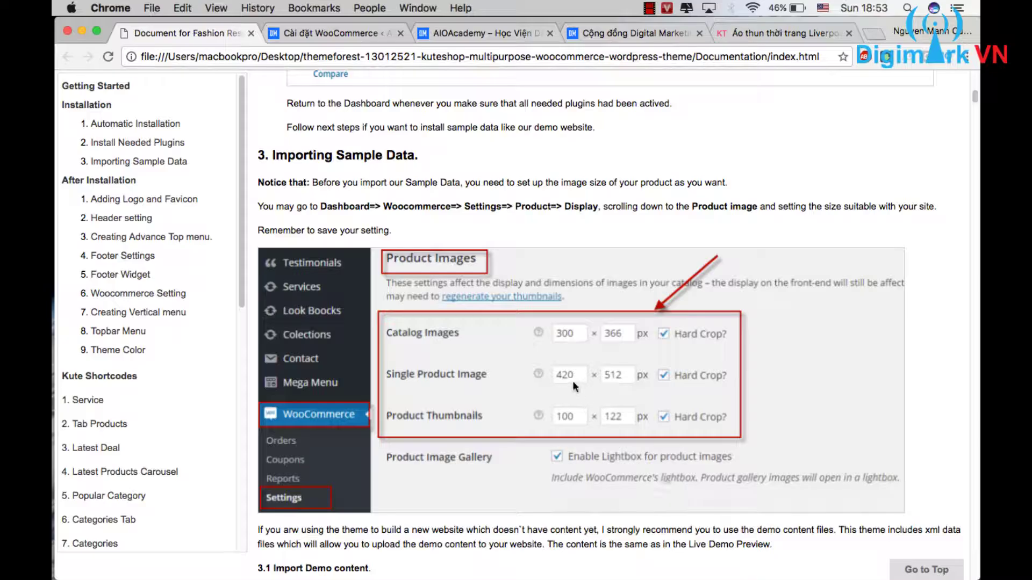
Set the single product image size to 420 × 512 px in the WooCommerce display settings
{"action": "left_click", "coordinate": [343, 36]}
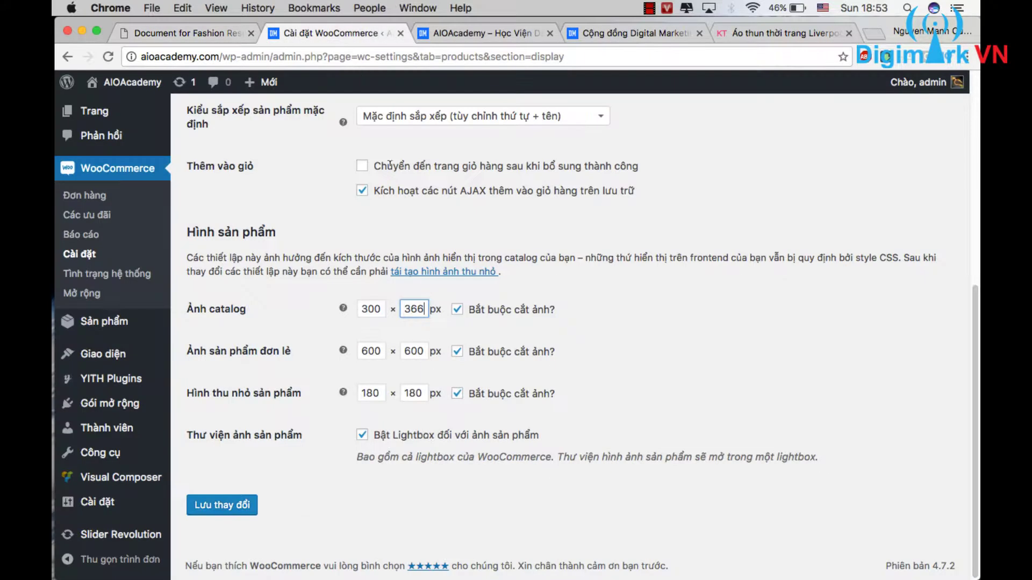
{"action": "double_click", "coordinate": [359, 351]}
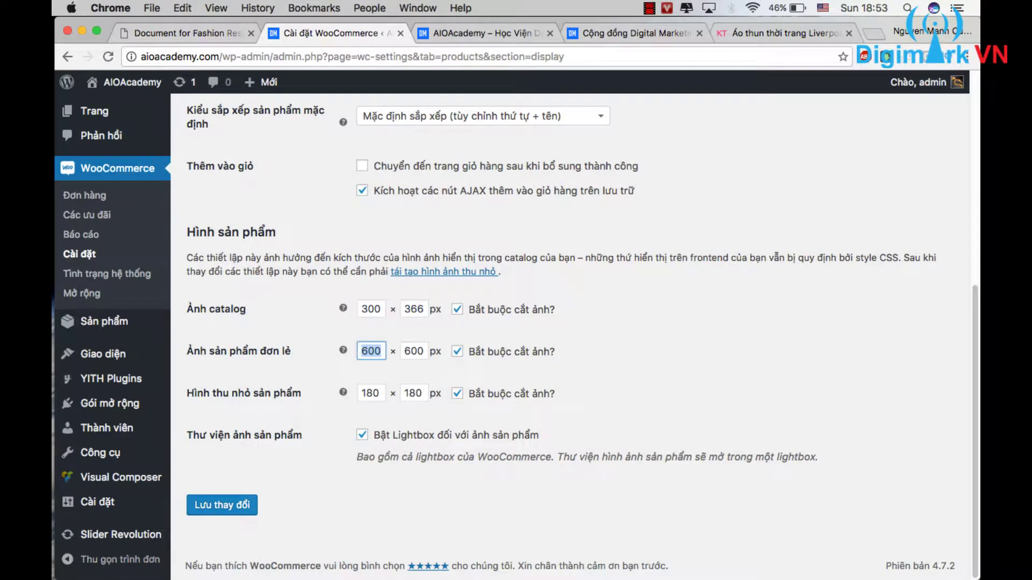
{"action": "type", "text": "420"}
{"action": "key", "text": "Tab"}
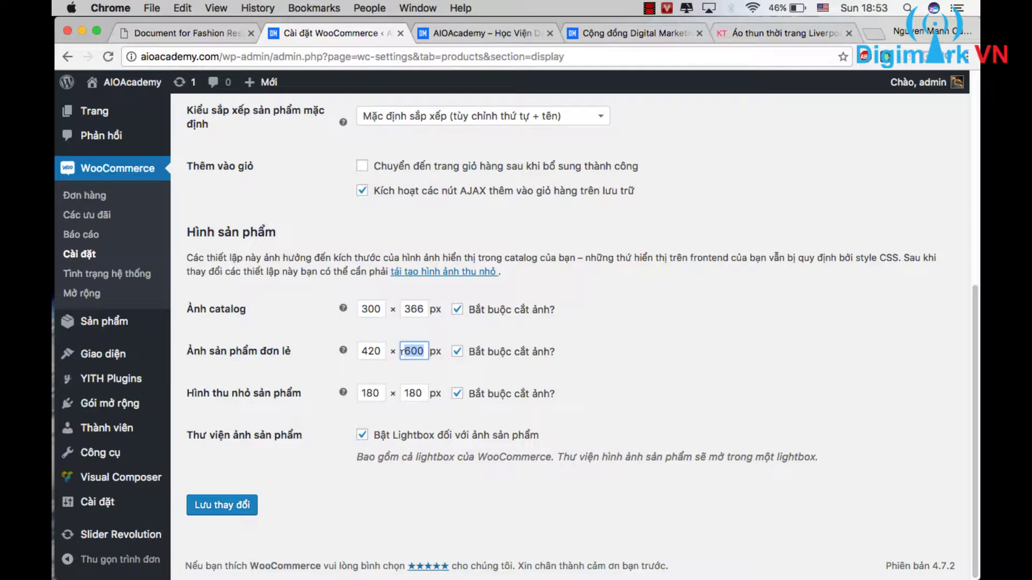
{"action": "type", "text": "512"}
Set the product thumbnail size to 100 × 122 px as in the theme documentation and save the WooCommerce settings
{"action": "left_click", "coordinate": [199, 35]}
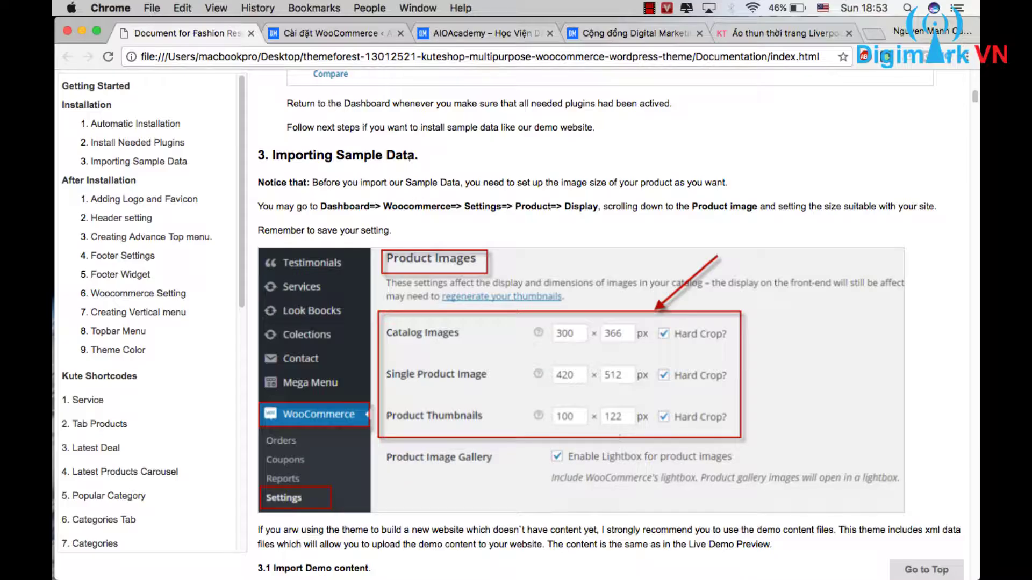
{"action": "left_click", "coordinate": [354, 34]}
{"action": "left_click_drag", "start_coordinate": [384, 394], "coordinate": [363, 393]}
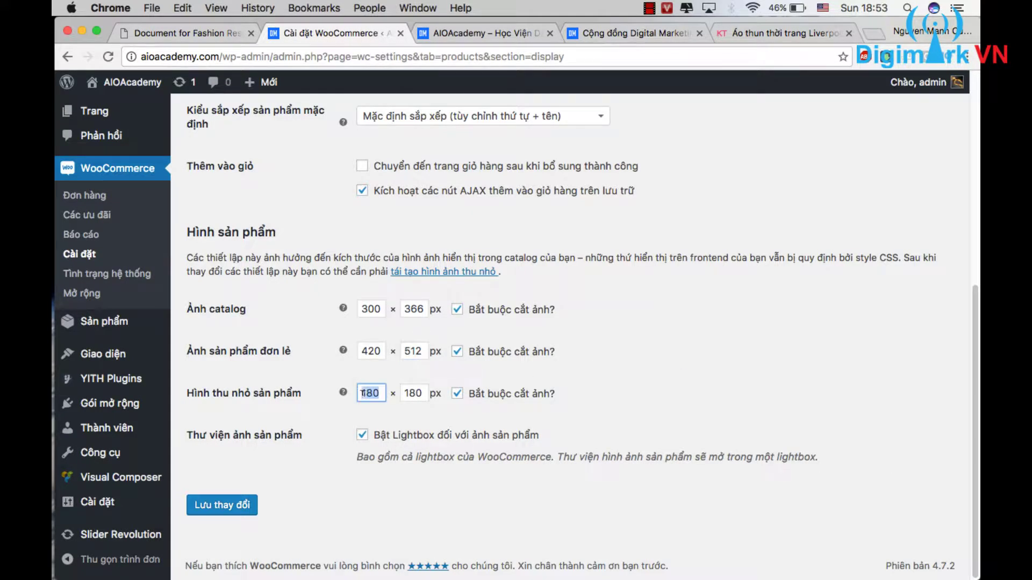
{"action": "type", "text": "100"}
{"action": "left_click_drag", "start_coordinate": [428, 392], "coordinate": [398, 388]}
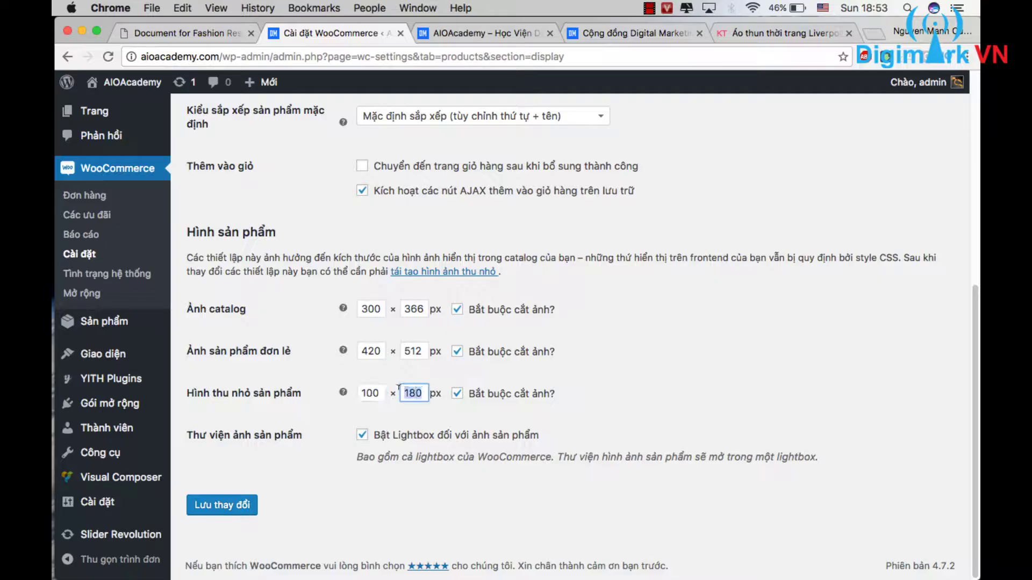
{"action": "type", "text": "122"}
{"action": "left_click", "coordinate": [227, 508]}
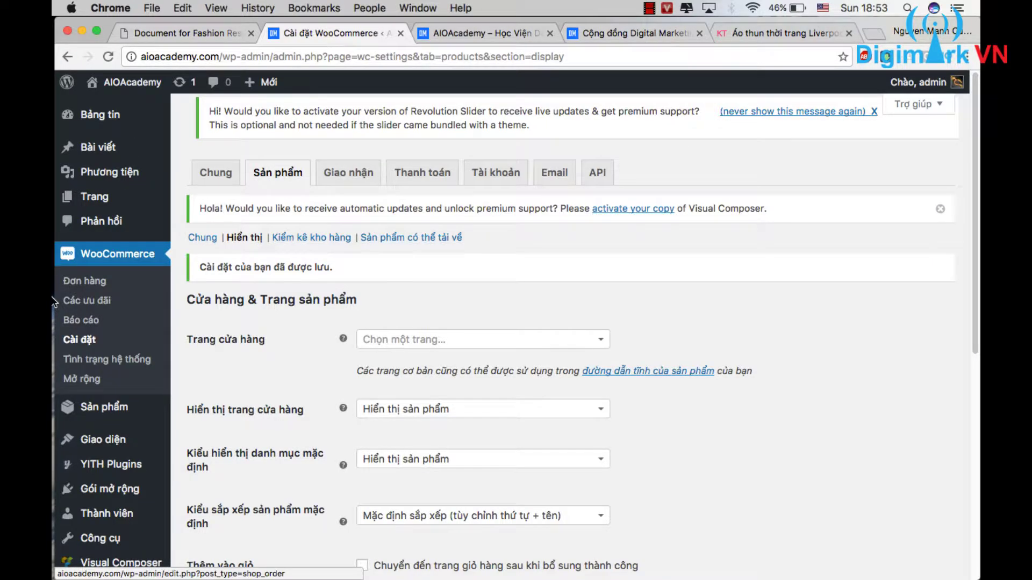
In Finder, browse to the KuteShop Theme's Sample Data folder and examine the import files inside option1
{"action": "left_click", "coordinate": [77, 131]}
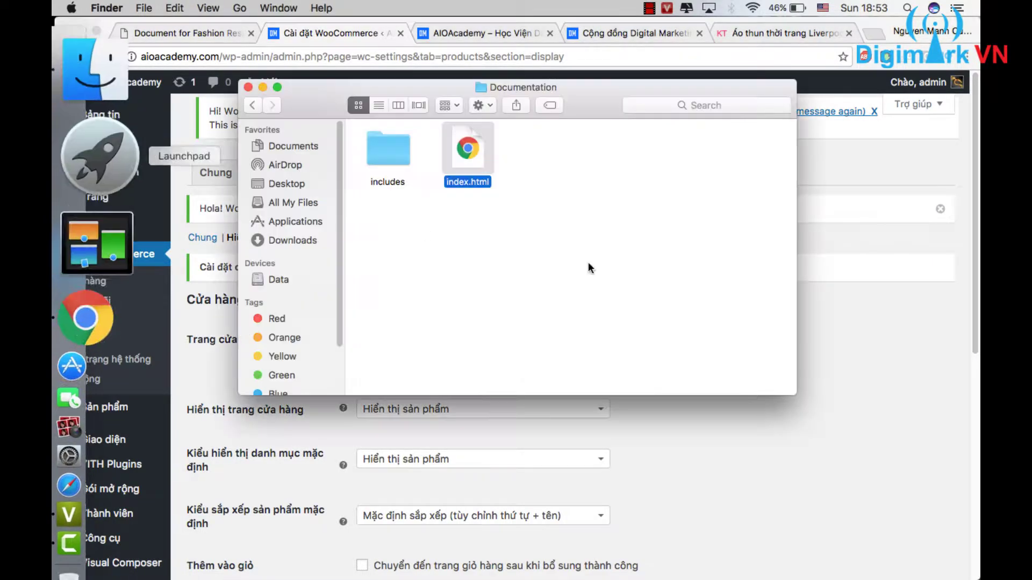
{"action": "left_click", "coordinate": [256, 105]}
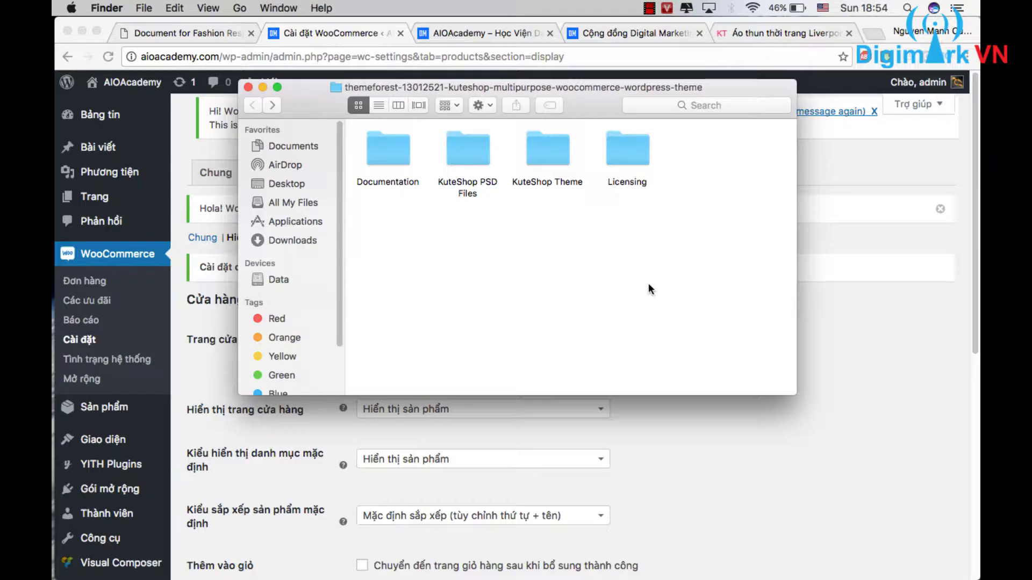
{"action": "double_click", "coordinate": [559, 159]}
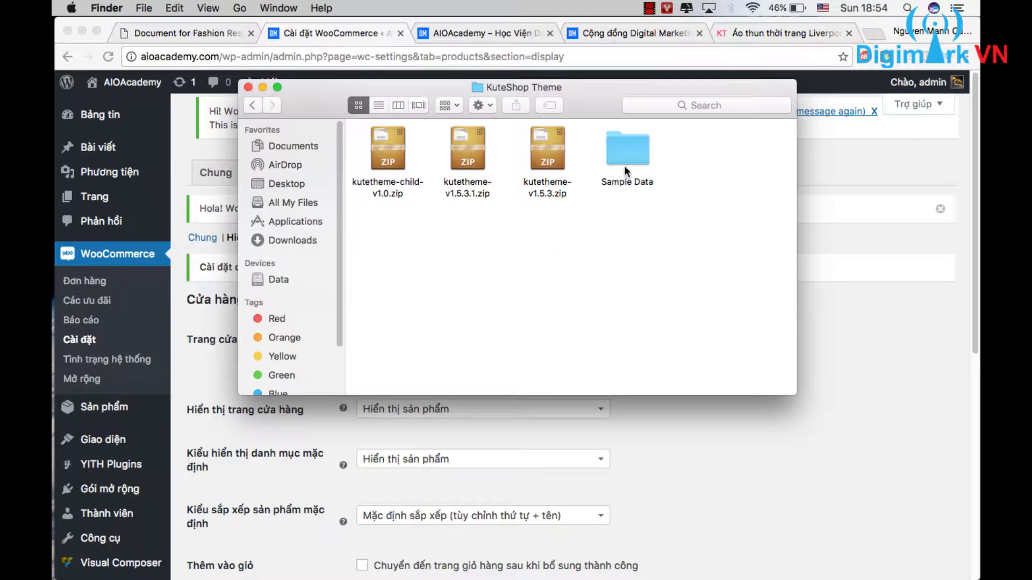
{"action": "double_click", "coordinate": [614, 151]}
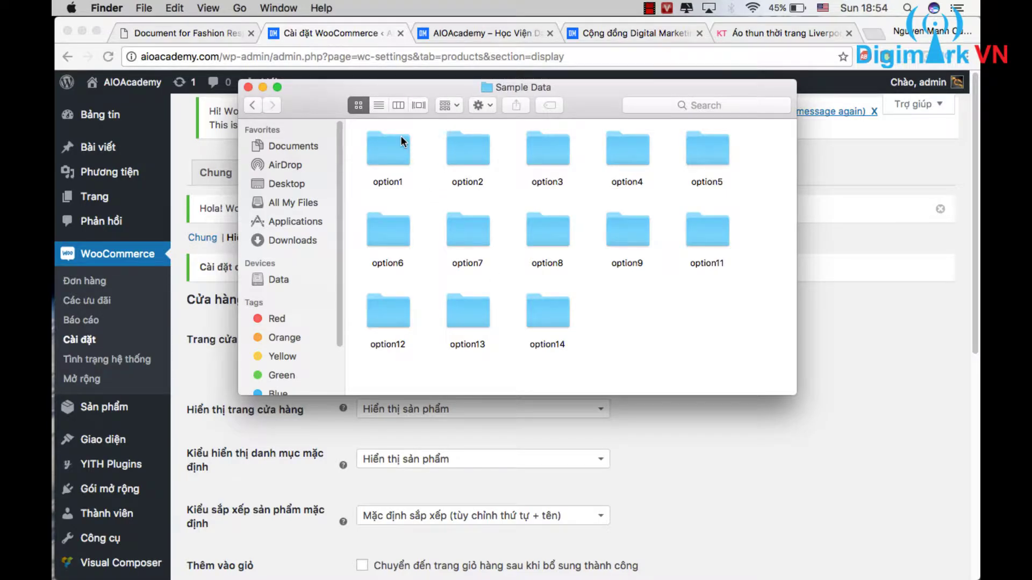
{"action": "double_click", "coordinate": [370, 137]}
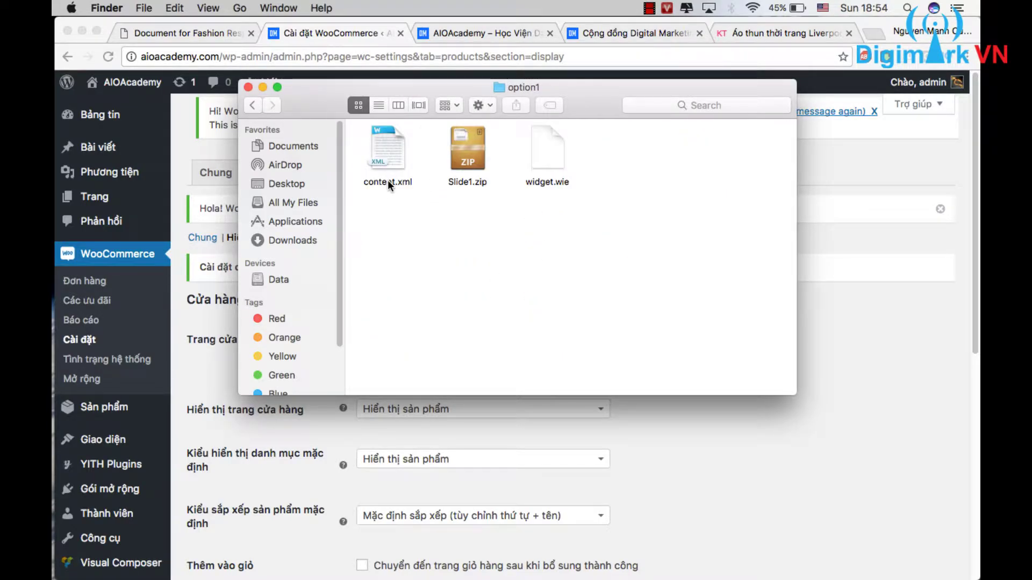
{"action": "left_click", "coordinate": [566, 178]}
{"action": "left_click", "coordinate": [579, 218]}
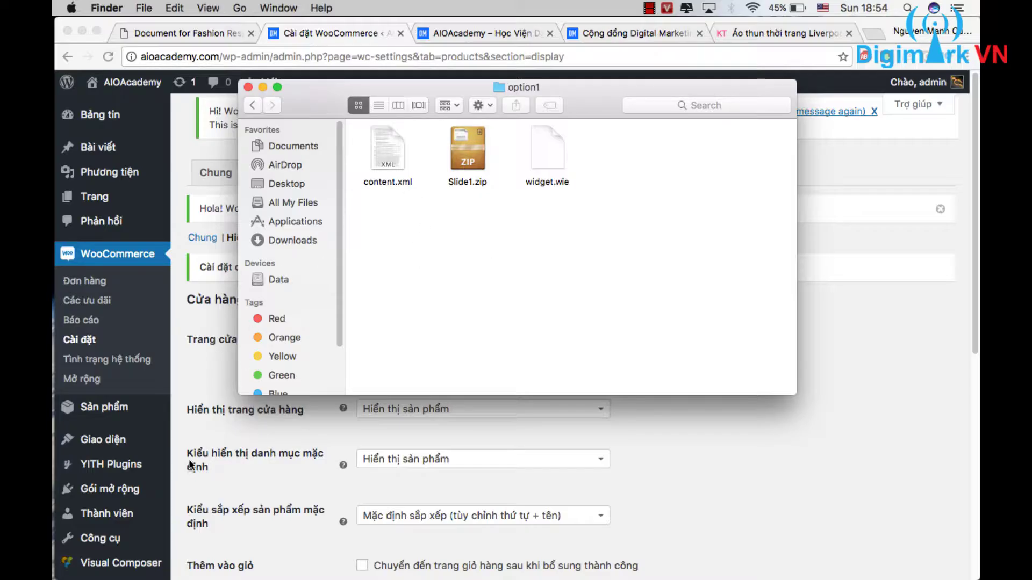
Return to the AIOAcademy dashboard in Chrome and install the WordPress importer from the import tools
{"action": "left_click", "coordinate": [184, 467]}
{"action": "scroll", "coordinate": [183, 466], "scroll_direction": "down", "scroll_amount": 1}
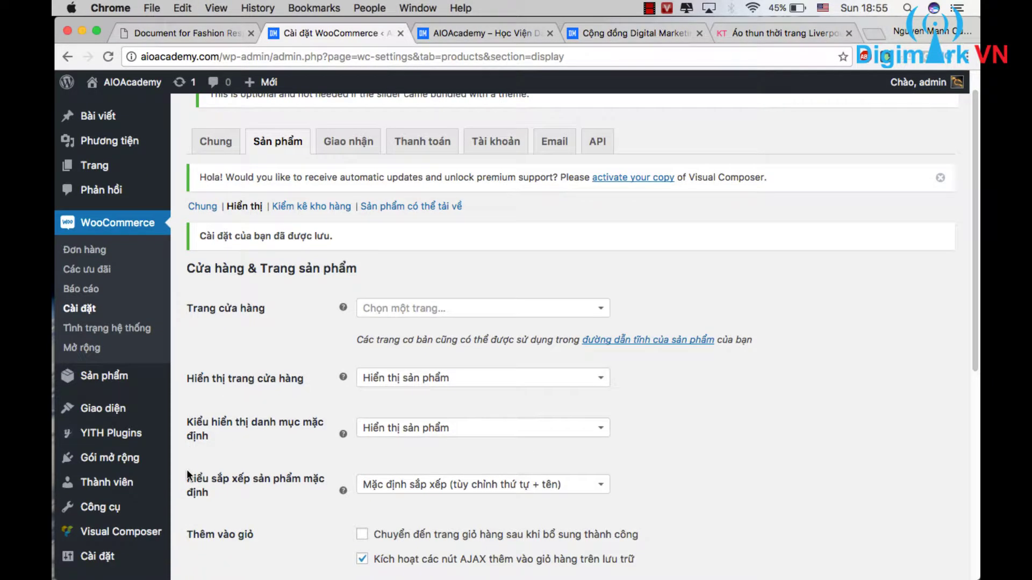
{"action": "mouse_move", "coordinate": [134, 507]}
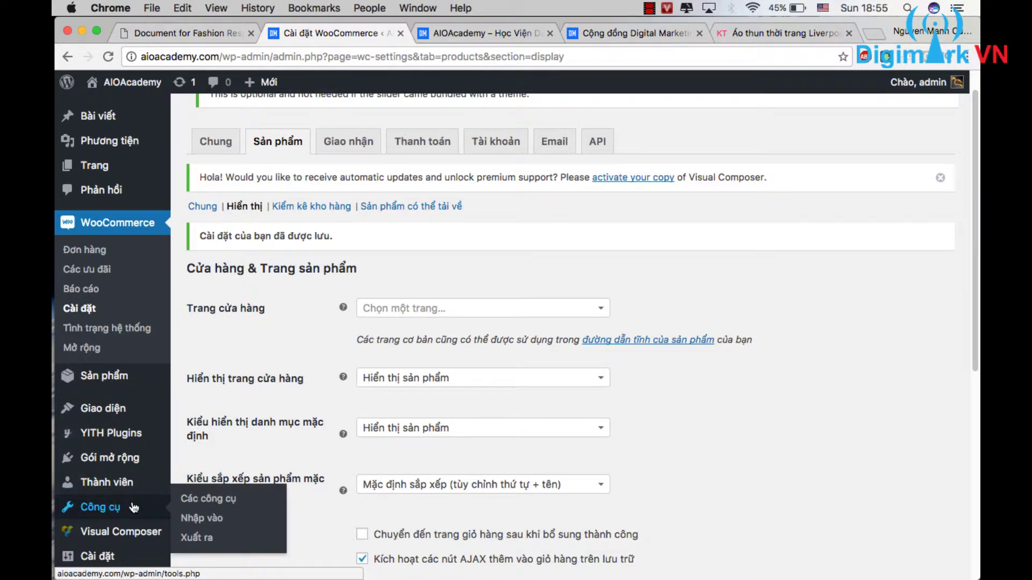
{"action": "left_click", "coordinate": [208, 527]}
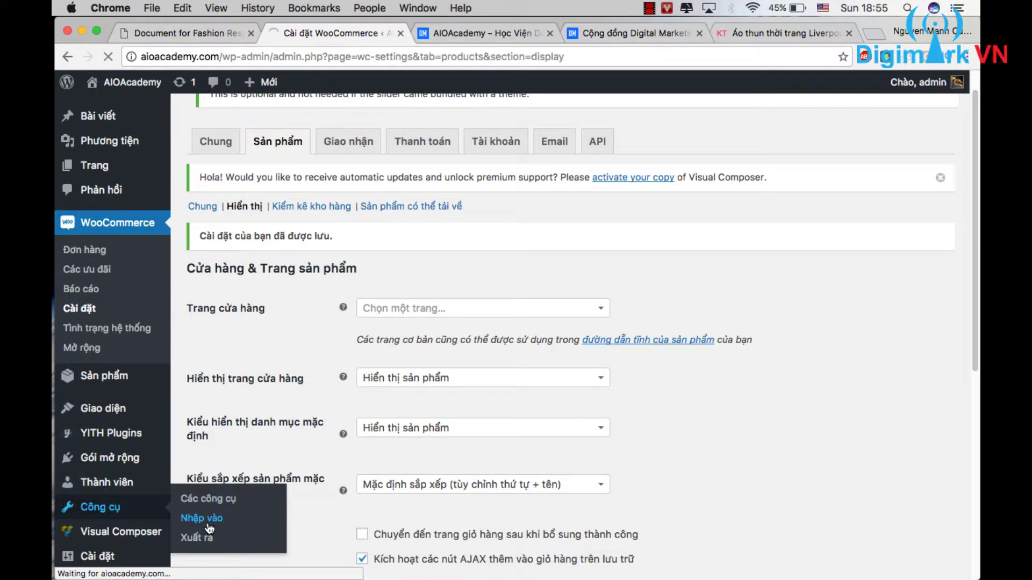
{"action": "scroll", "coordinate": [350, 454], "scroll_direction": "down", "scroll_amount": 5}
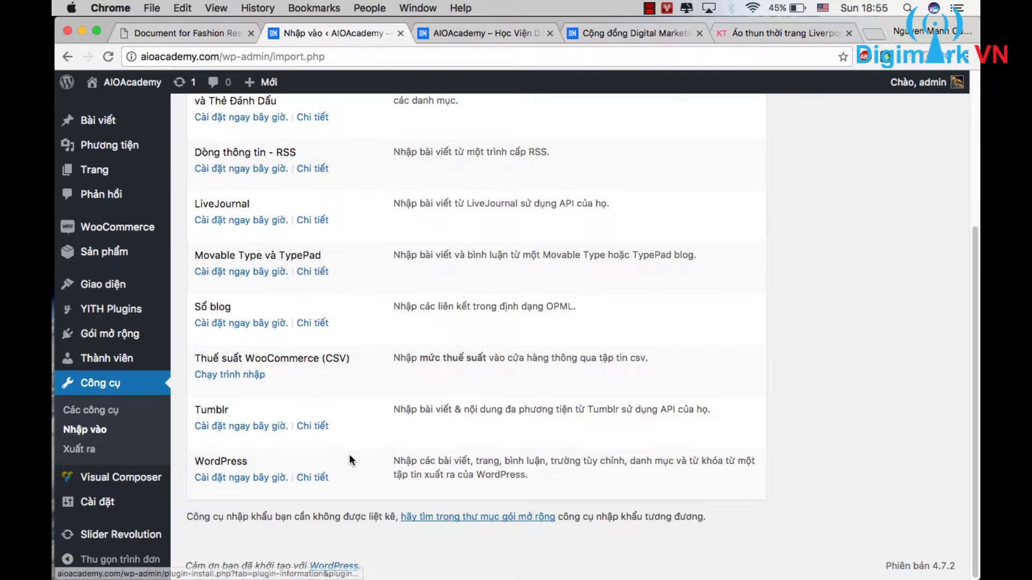
{"action": "left_click", "coordinate": [231, 482]}
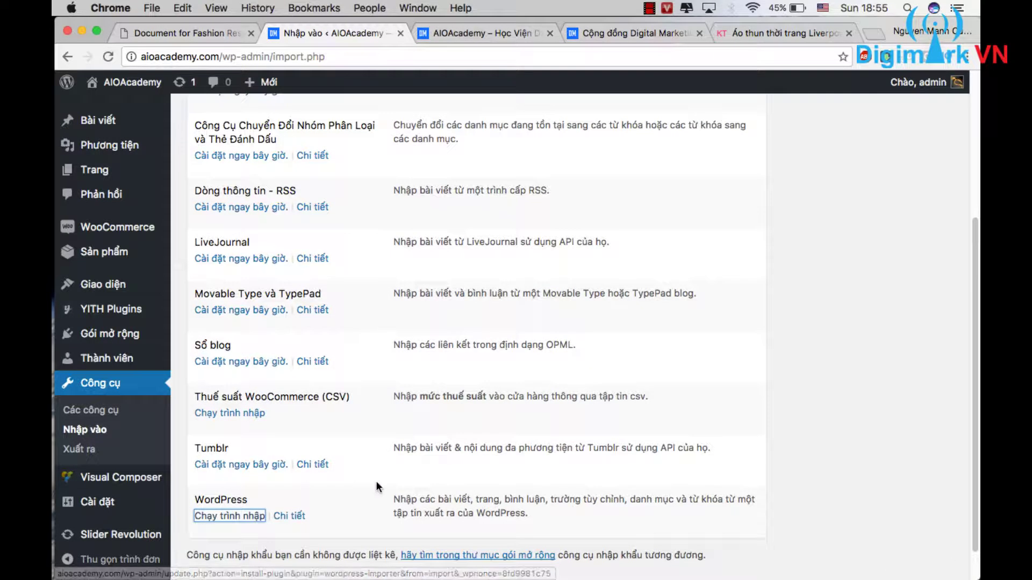
Run the installed WordPress importer to reach its file upload page
{"action": "scroll", "coordinate": [285, 508], "scroll_direction": "down", "scroll_amount": 2}
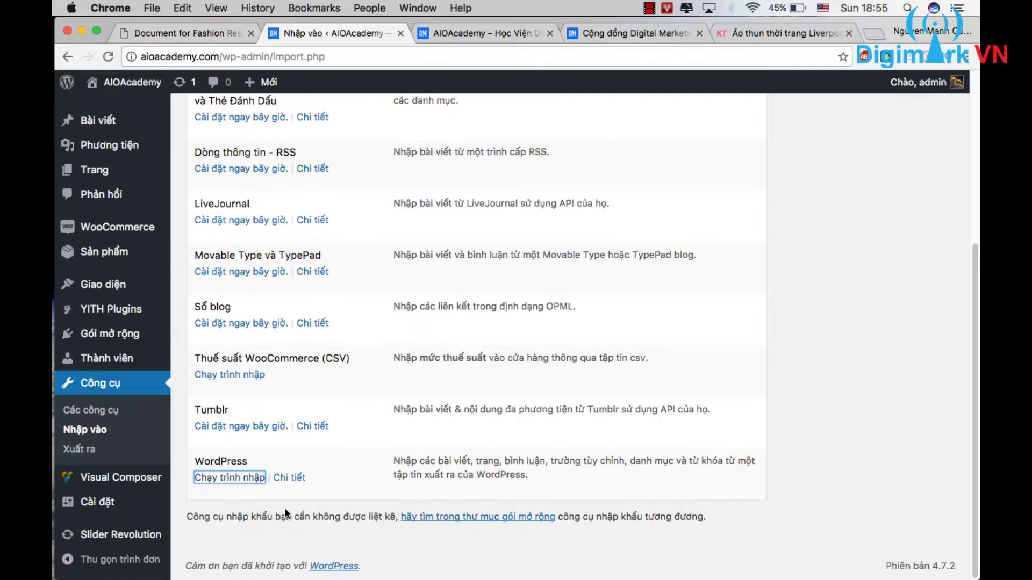
{"action": "left_click", "coordinate": [222, 484]}
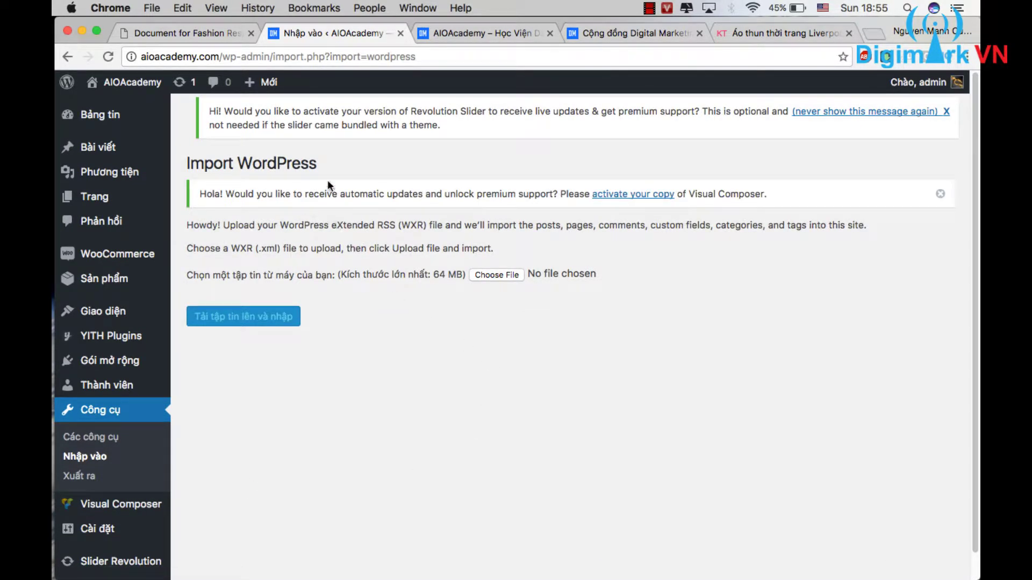
{"action": "left_click_drag", "start_coordinate": [188, 157], "coordinate": [328, 177]}
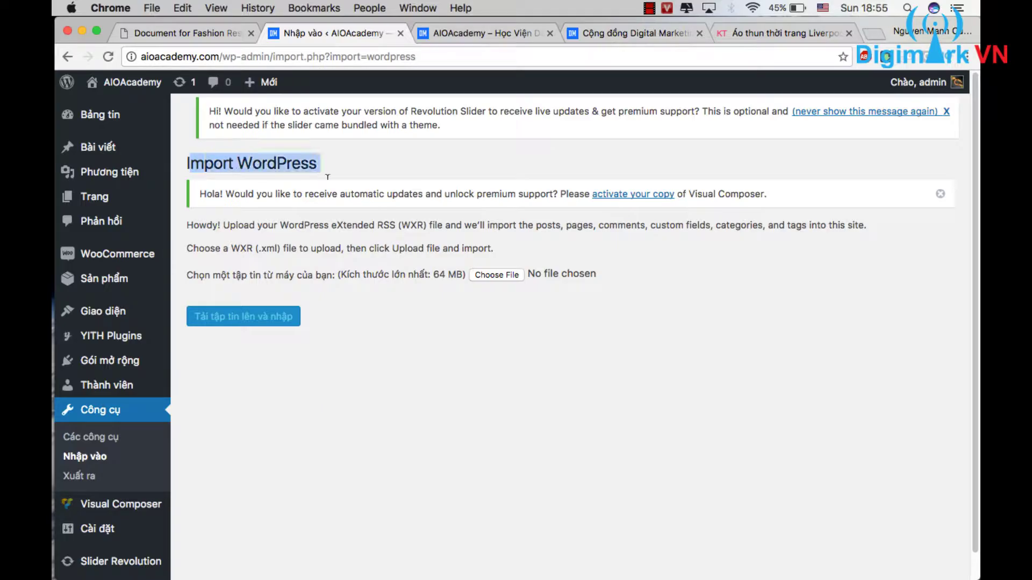
{"action": "left_click", "coordinate": [438, 274]}
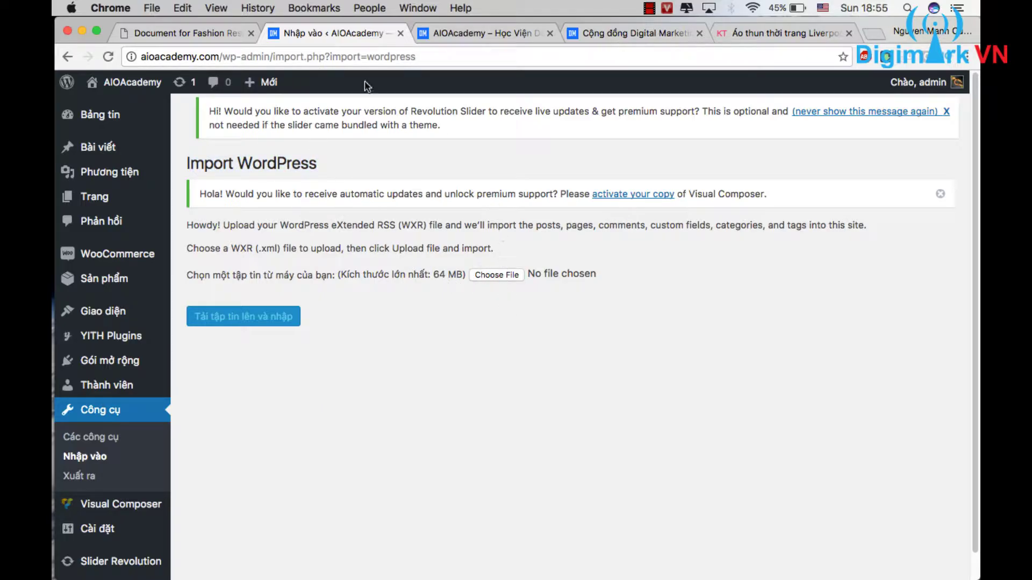
Upload content.xml from the option1 folder of the KuteShop Theme's Sample Data, inside the themeforest folder on the Desktop, for import
{"action": "left_click", "coordinate": [496, 274]}
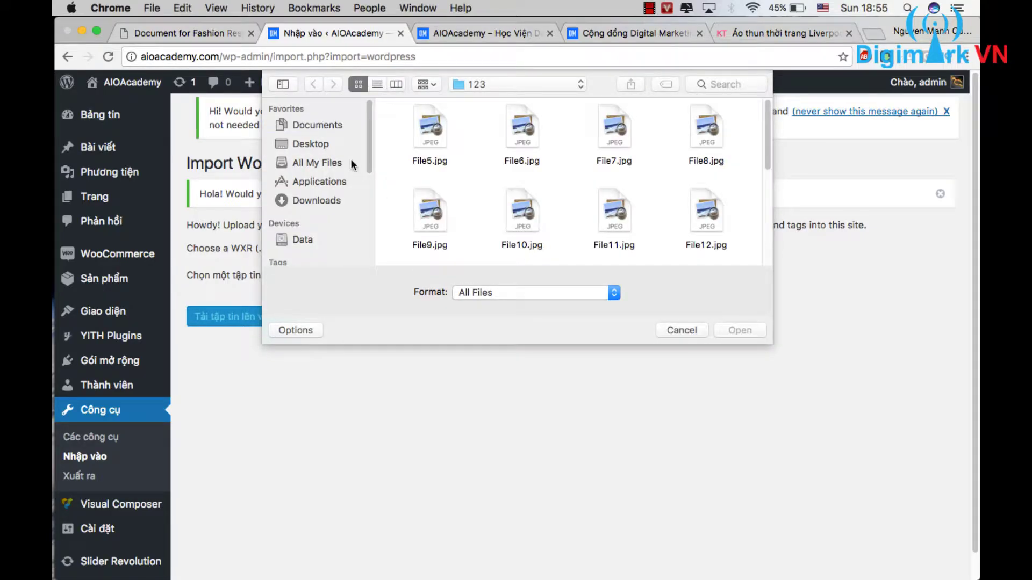
{"action": "left_click", "coordinate": [333, 146]}
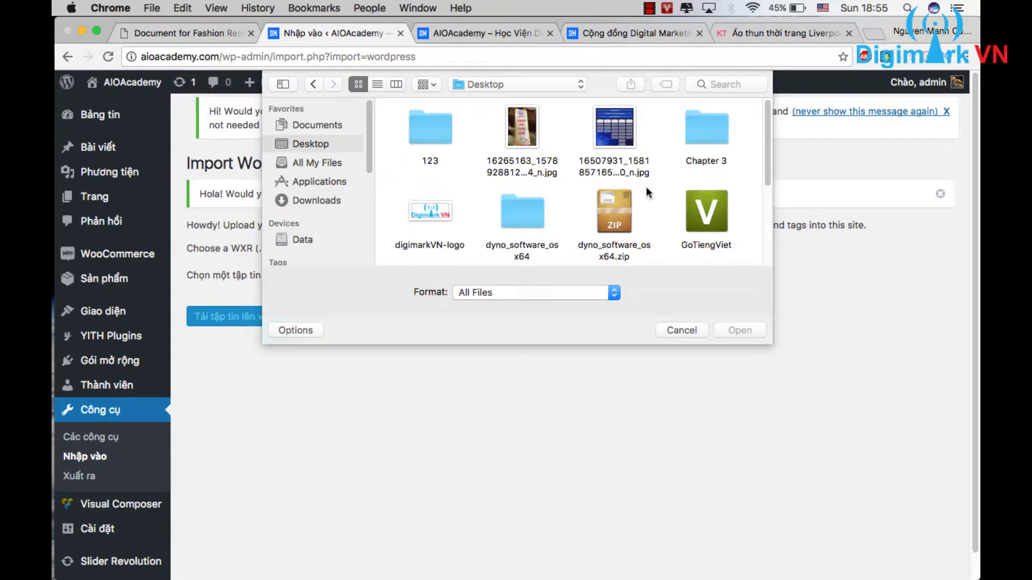
{"action": "left_click_drag", "start_coordinate": [769, 159], "coordinate": [768, 205]}
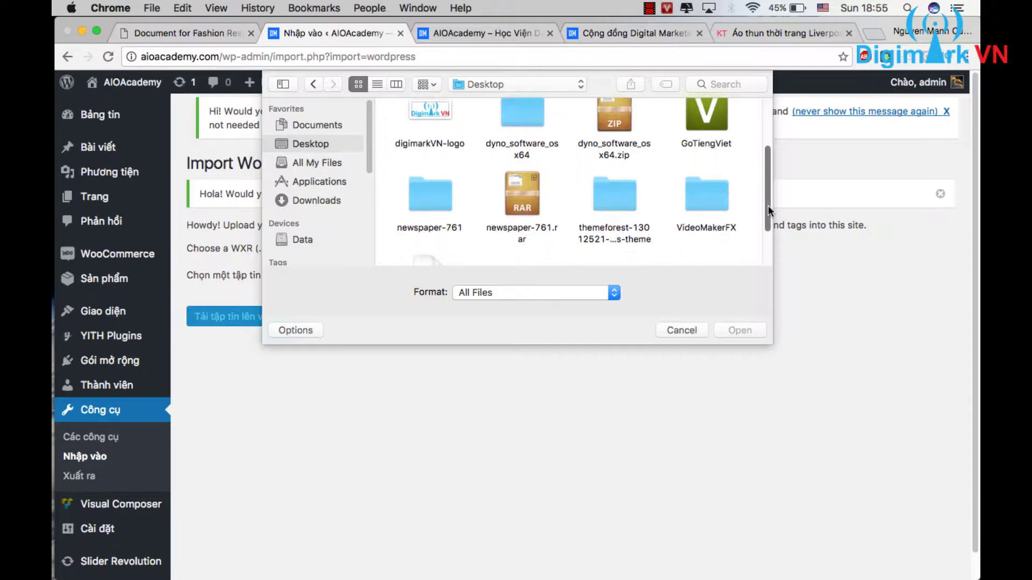
{"action": "left_click", "coordinate": [624, 191]}
{"action": "double_click", "coordinate": [624, 192]}
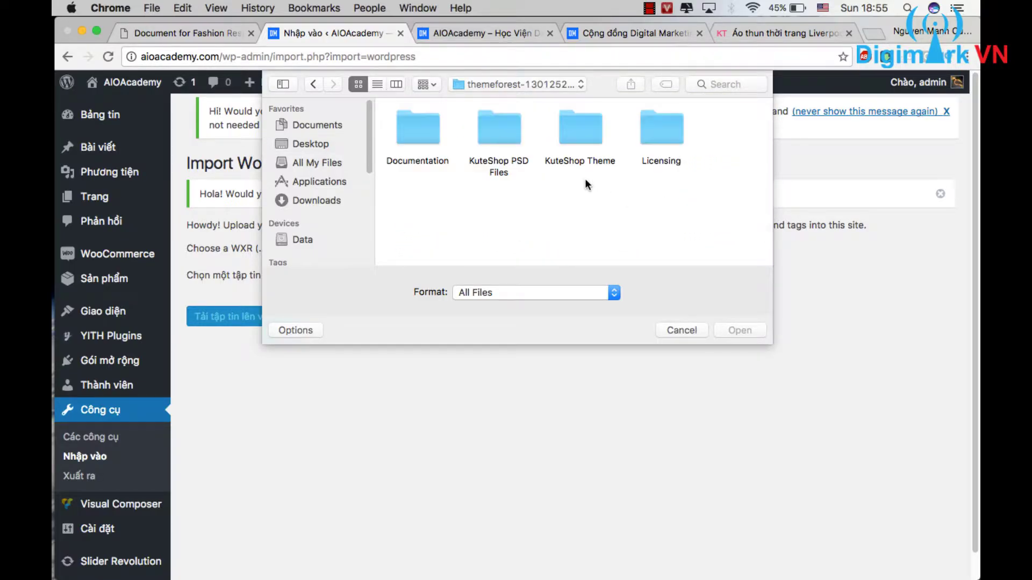
{"action": "double_click", "coordinate": [590, 125]}
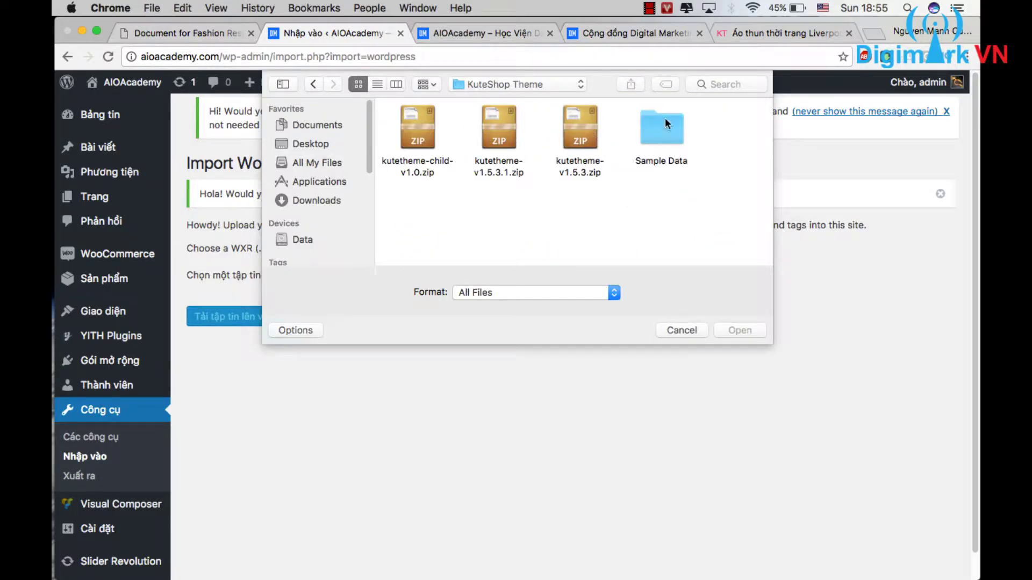
{"action": "left_click", "coordinate": [666, 117]}
{"action": "double_click", "coordinate": [665, 117]}
{"action": "left_click", "coordinate": [412, 129]}
{"action": "double_click", "coordinate": [411, 129]}
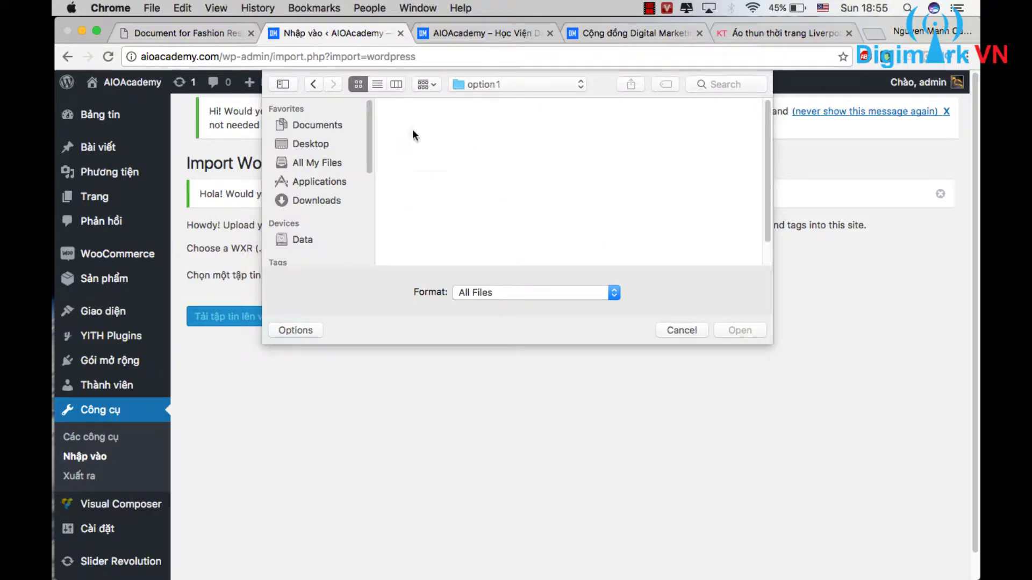
{"action": "left_click", "coordinate": [415, 141]}
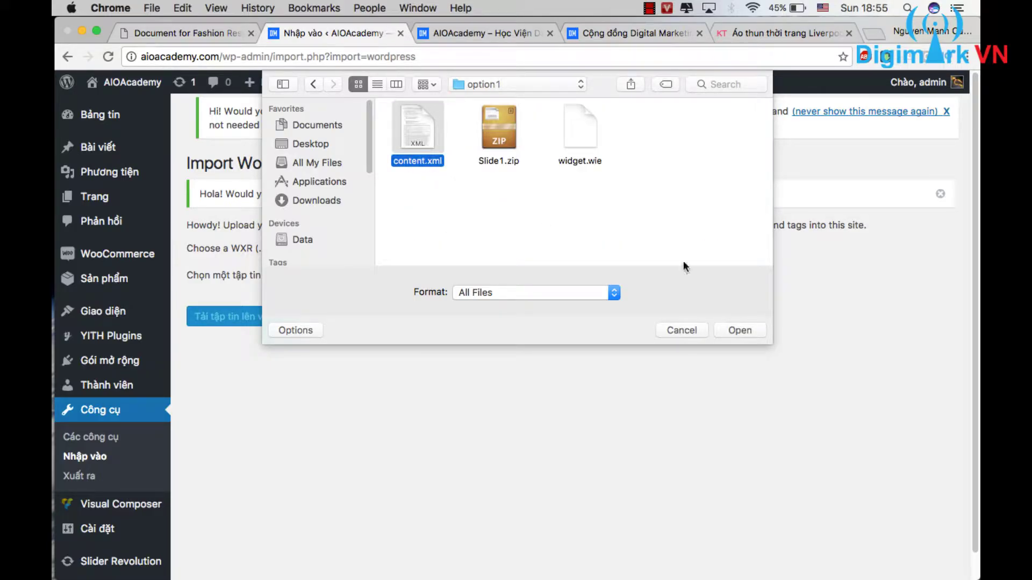
{"action": "left_click", "coordinate": [740, 329]}
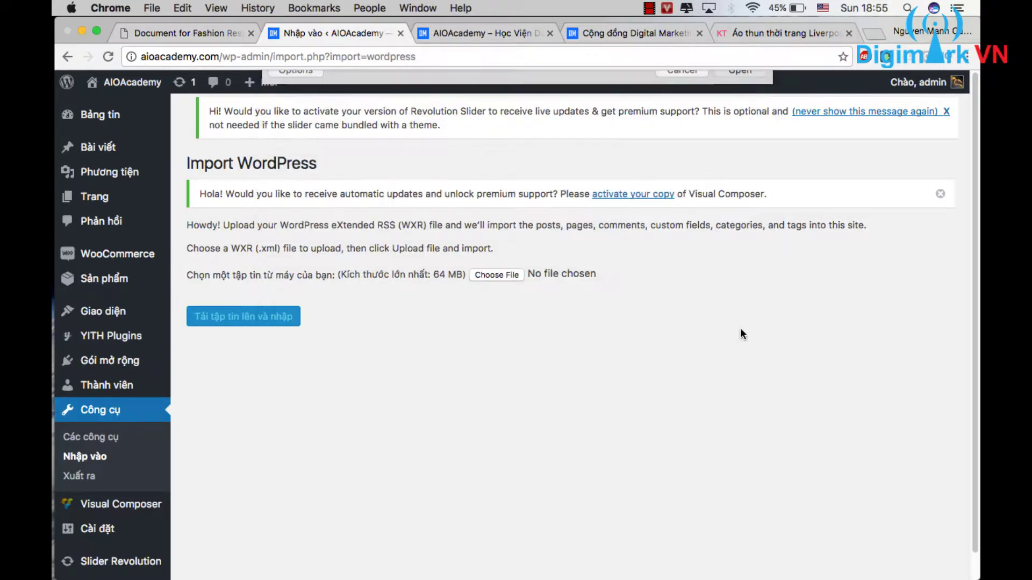
{"action": "left_click", "coordinate": [279, 322]}
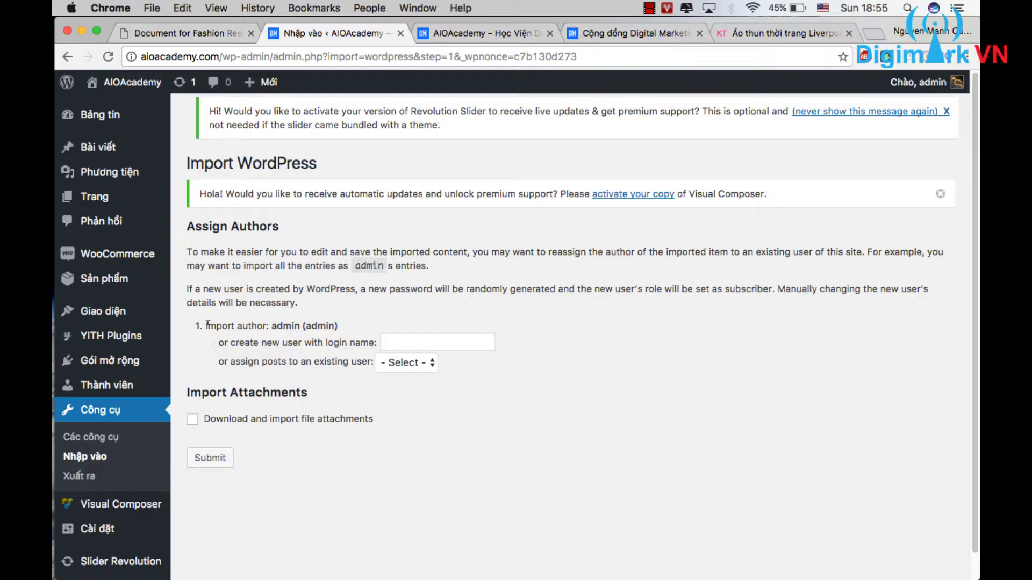
Assign the imported posts to the existing admin user, include downloading file attachments, and submit the import
{"action": "left_click_drag", "start_coordinate": [208, 324], "coordinate": [275, 318]}
{"action": "left_click", "coordinate": [309, 326]}
{"action": "scroll", "coordinate": [421, 322], "scroll_direction": "down", "scroll_amount": 1}
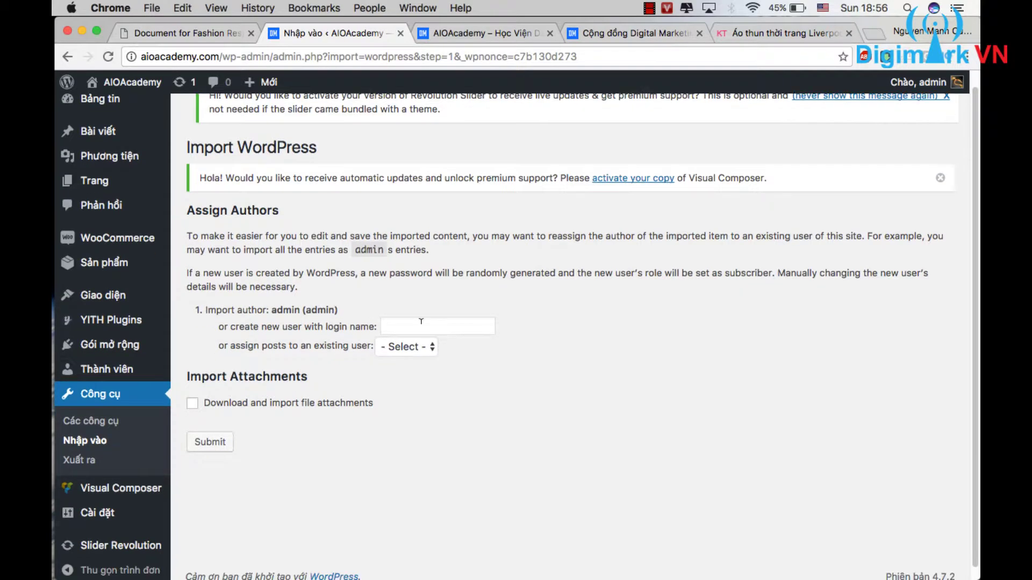
{"action": "left_click", "coordinate": [408, 348]}
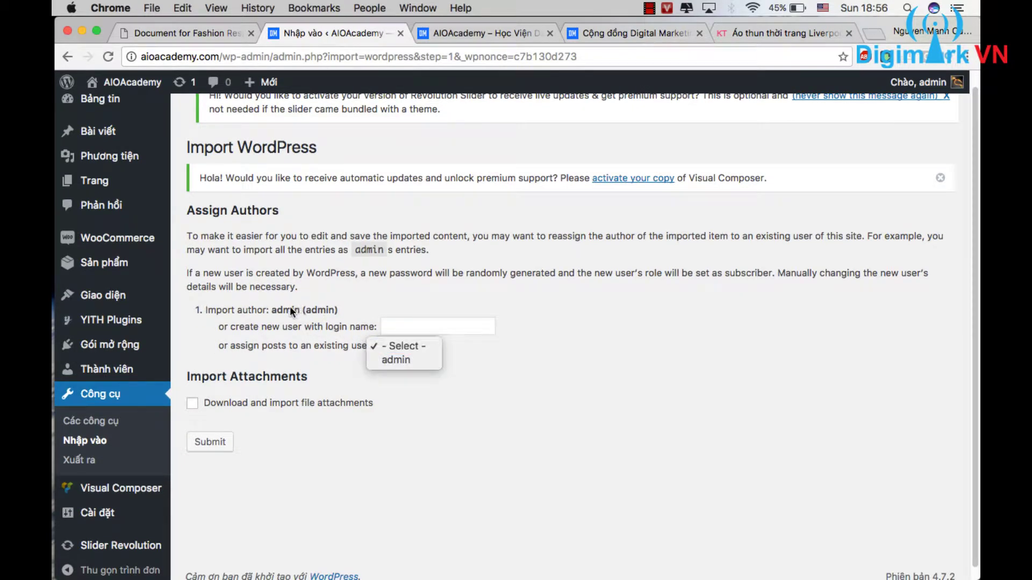
{"action": "left_click", "coordinate": [393, 359]}
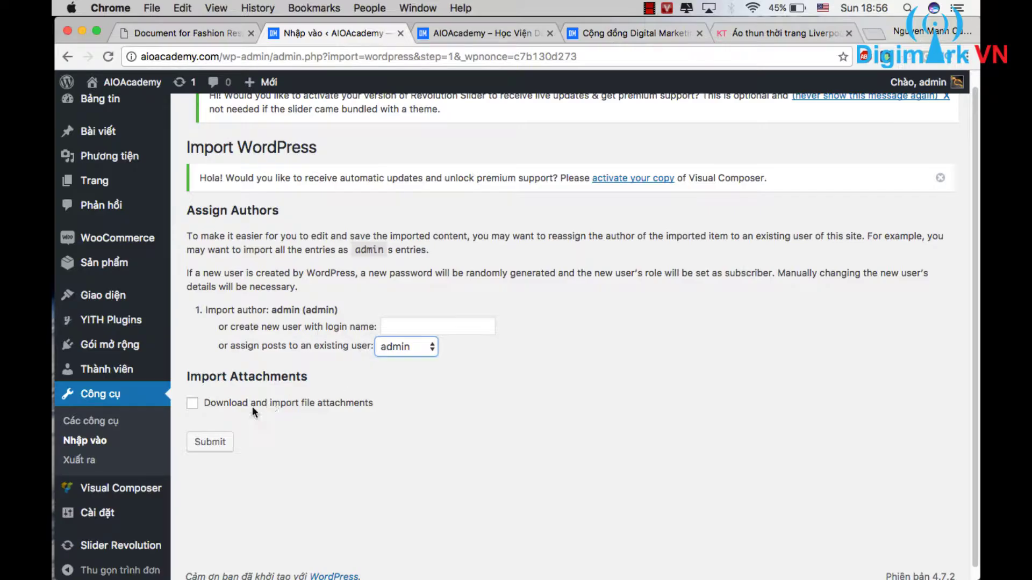
{"action": "left_click", "coordinate": [193, 404]}
{"action": "left_click", "coordinate": [210, 444]}
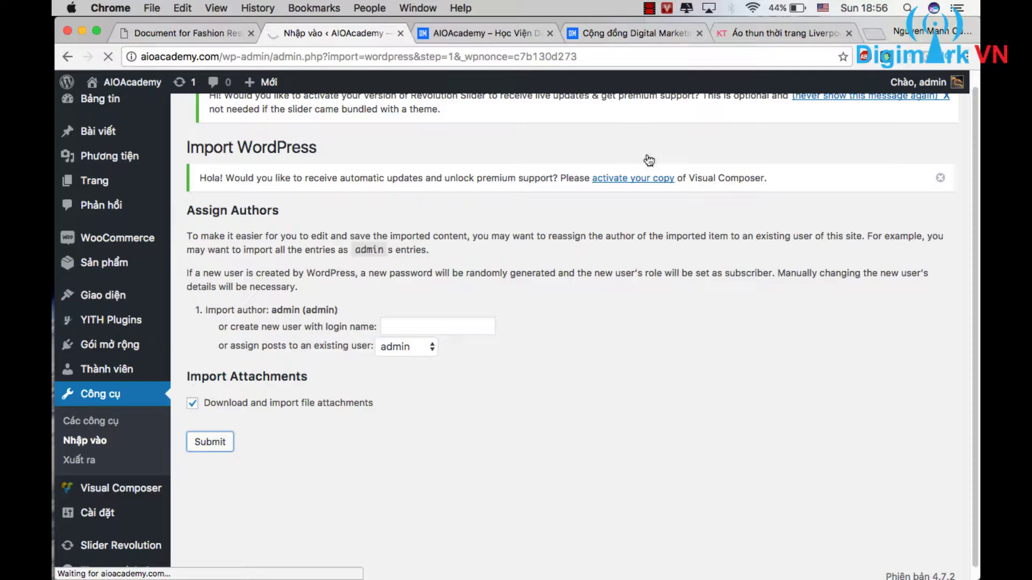
{"action": "left_click", "coordinate": [649, 8]}
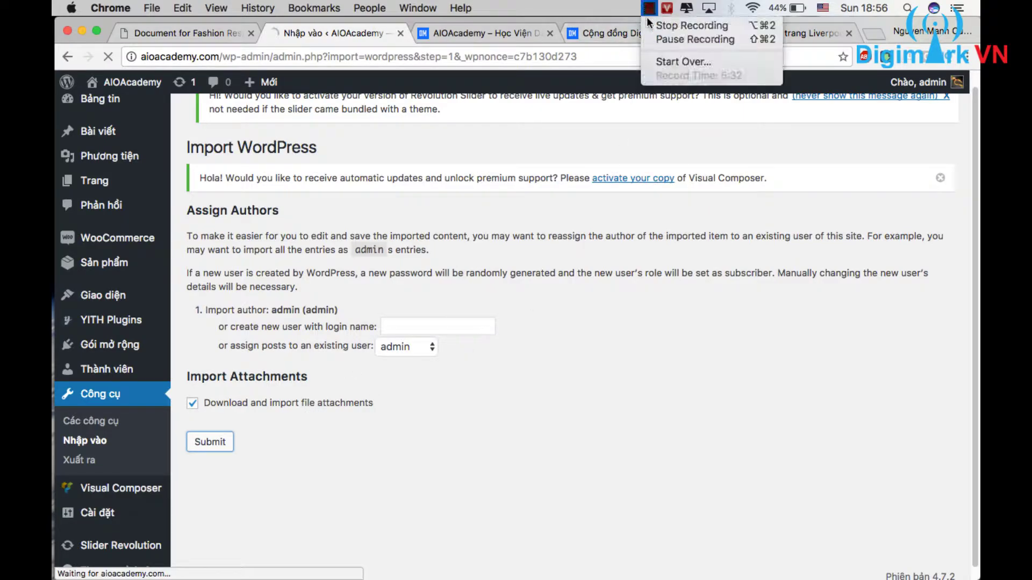
{"action": "left_click", "coordinate": [647, 40]}
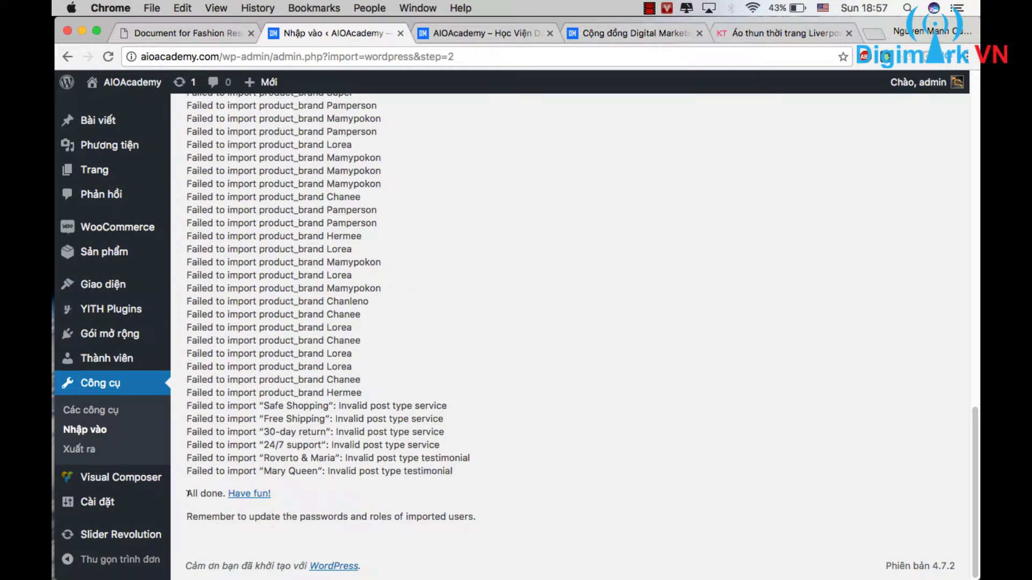
Leave the finished import for the dashboard, and reload the AIOAcademy front page to review the imported posts down to the footer
{"action": "double_click", "coordinate": [193, 494]}
{"action": "left_click", "coordinate": [243, 494]}
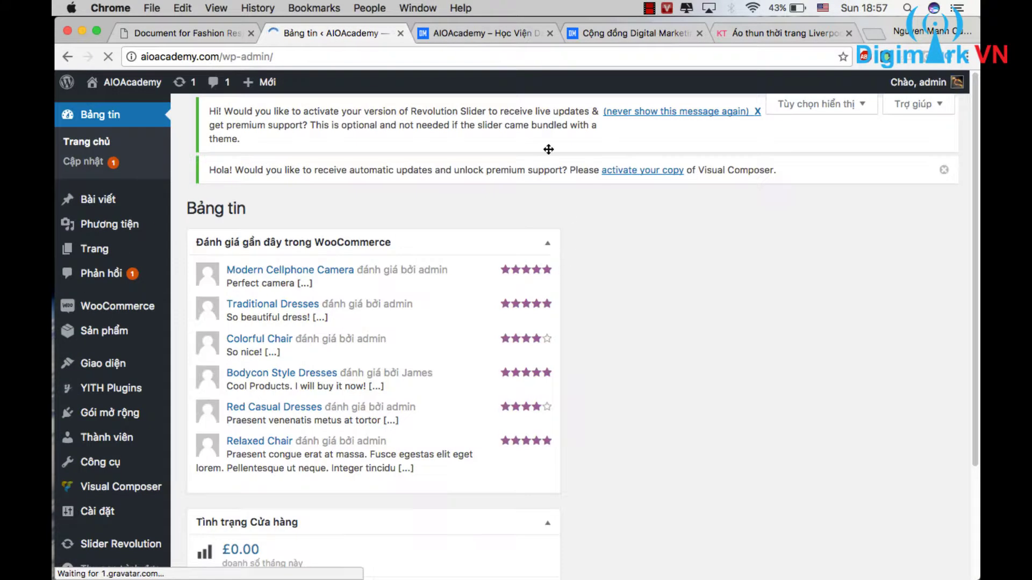
{"action": "left_click", "coordinate": [481, 33]}
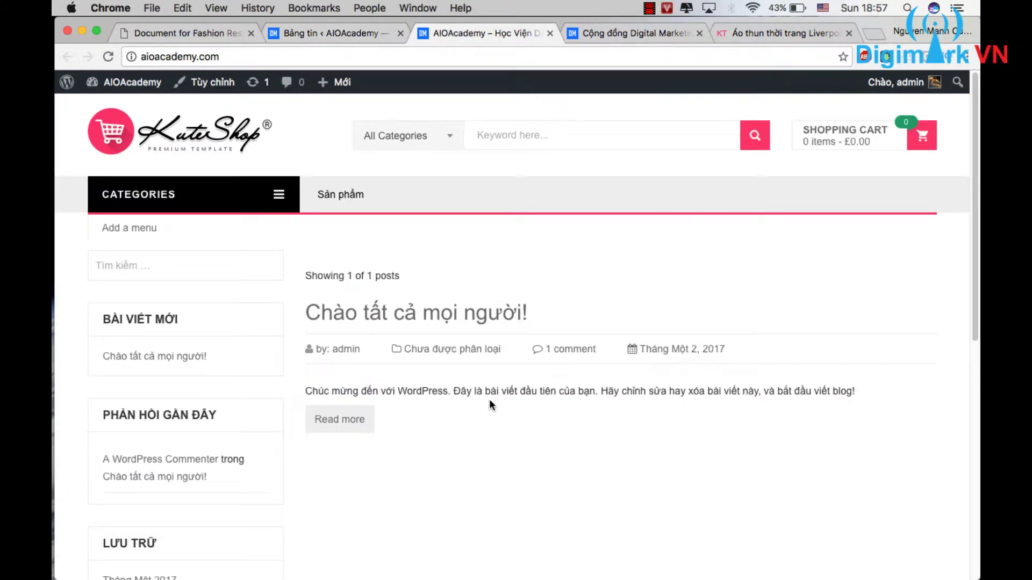
{"action": "key", "text": "super+r"}
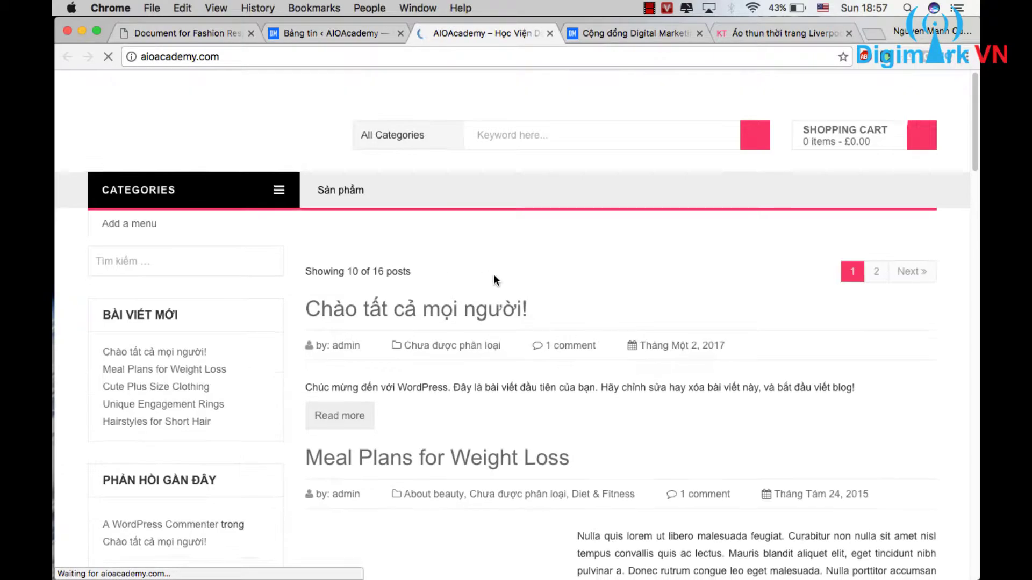
{"action": "scroll", "coordinate": [493, 274], "scroll_direction": "down", "scroll_amount": 20}
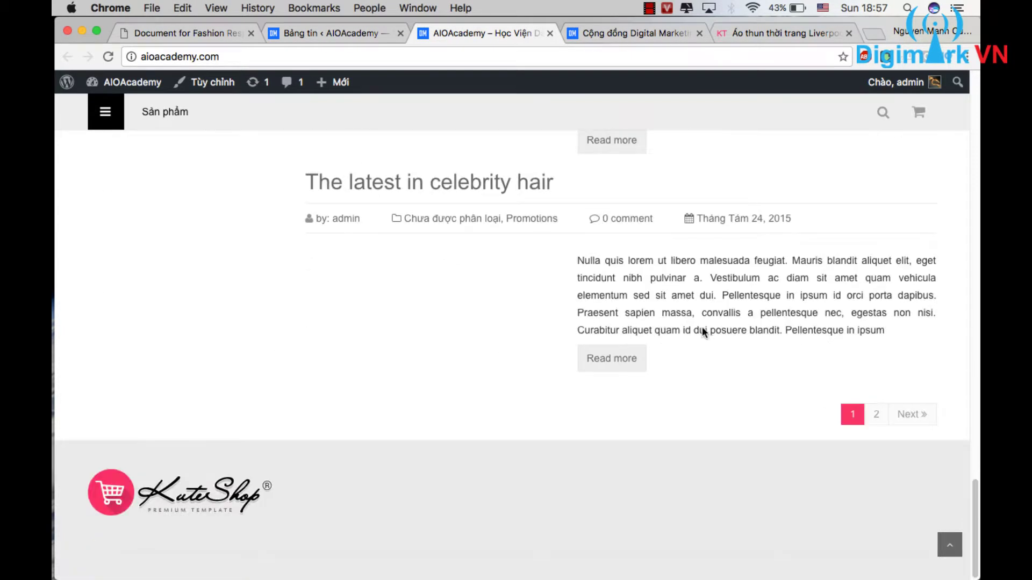
{"action": "scroll", "coordinate": [702, 329], "scroll_direction": "up", "scroll_amount": 20}
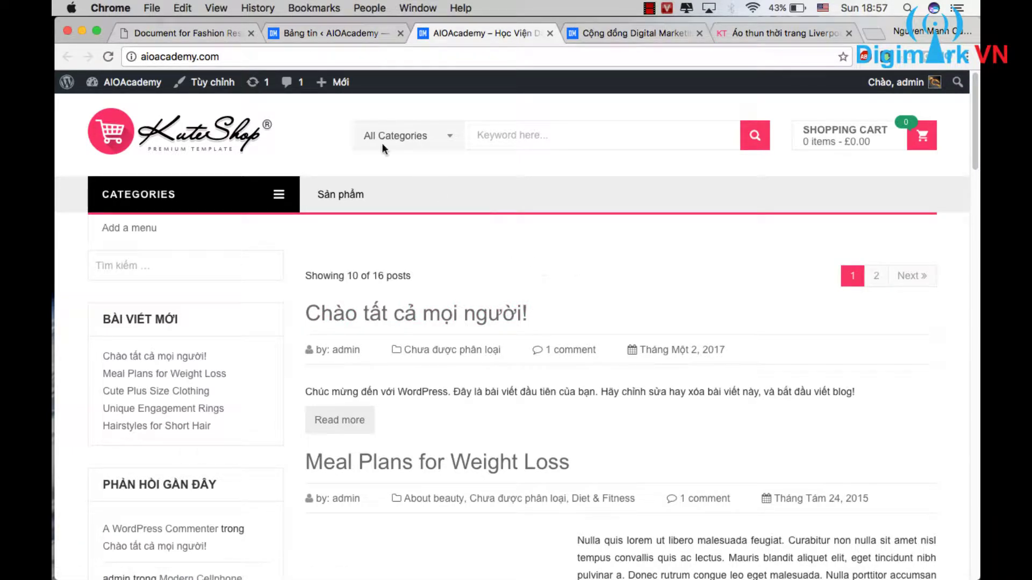
Open the reading settings in the AIOAcademy dashboard and set the front page display to a static page
{"action": "left_click", "coordinate": [327, 31]}
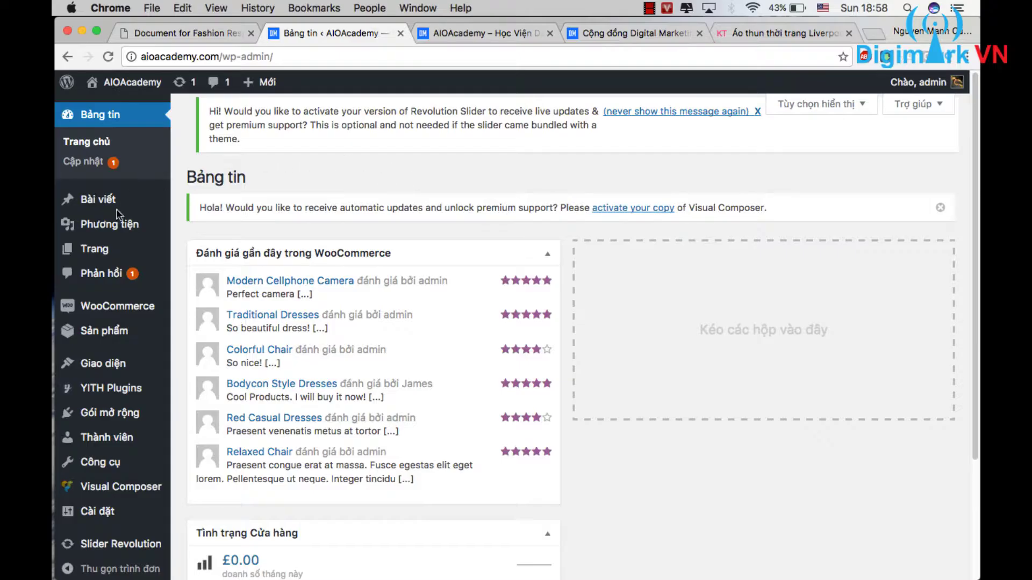
{"action": "mouse_move", "coordinate": [118, 260]}
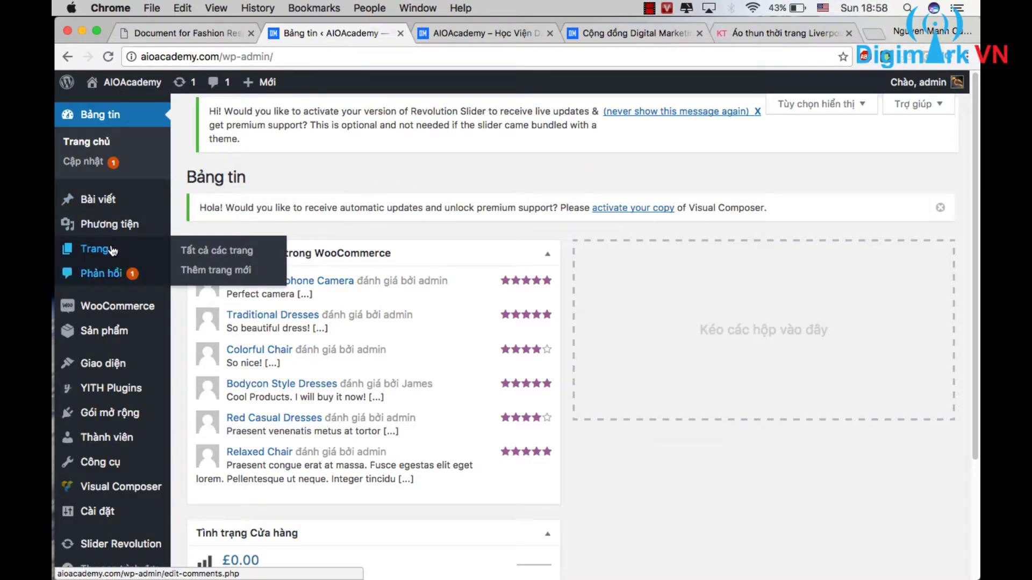
{"action": "scroll", "coordinate": [288, 207], "scroll_direction": "down", "scroll_amount": 3}
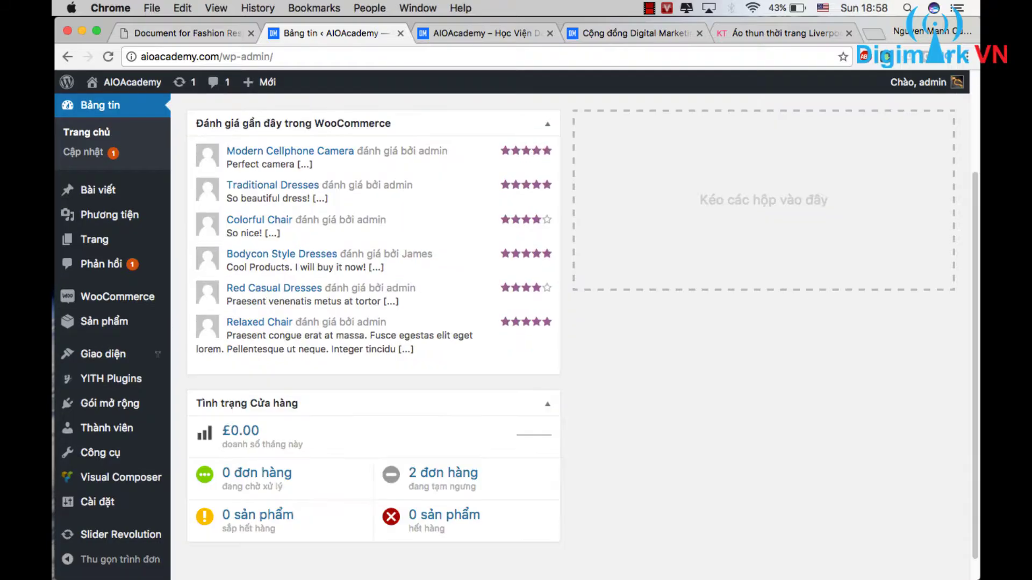
{"action": "mouse_move", "coordinate": [94, 516]}
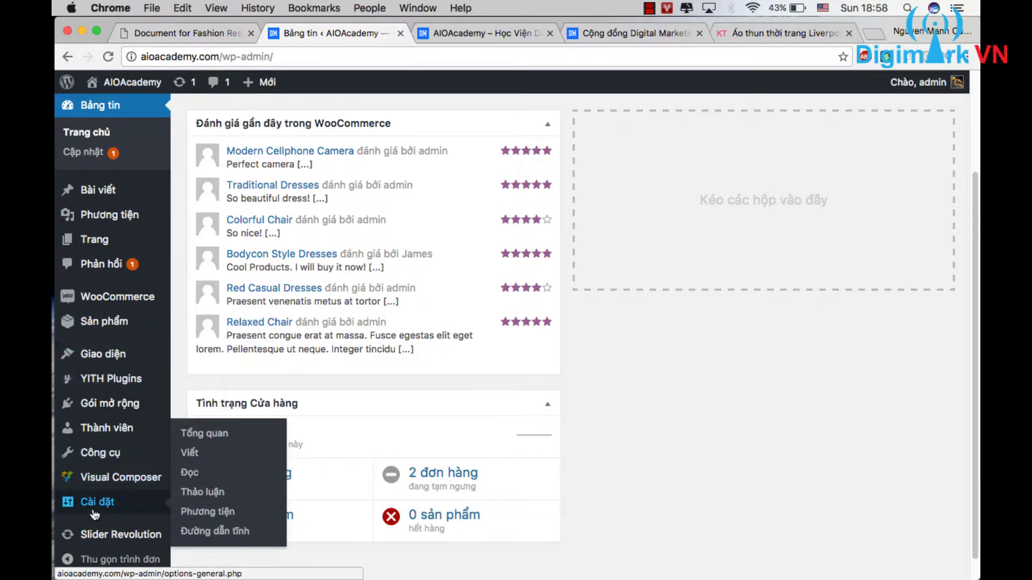
{"action": "left_click", "coordinate": [195, 482]}
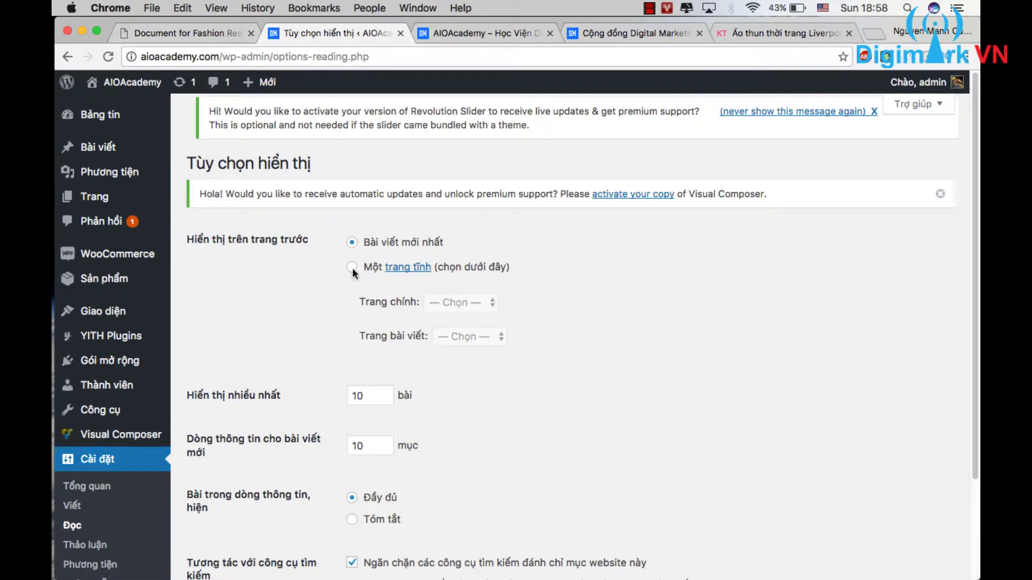
{"action": "left_click", "coordinate": [352, 269]}
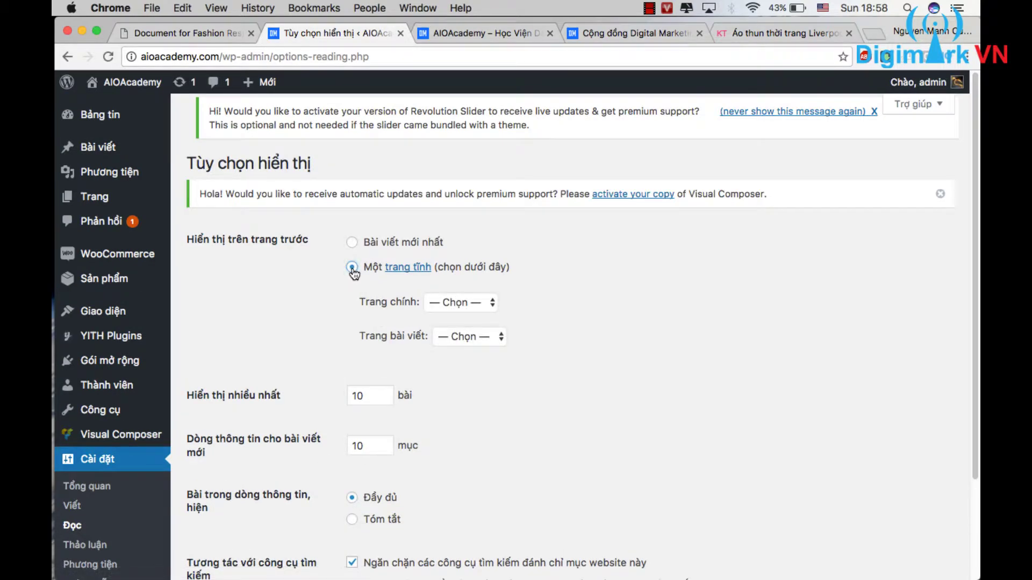
Assign Home as the main page and Blog posts as the posts page, and save the reading settings
{"action": "left_click", "coordinate": [491, 302]}
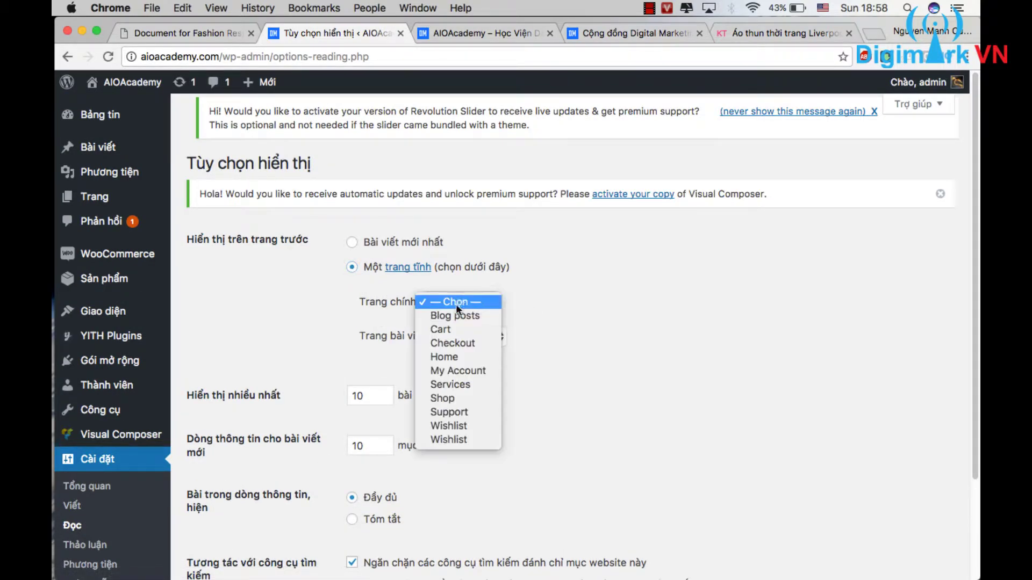
{"action": "left_click", "coordinate": [444, 357]}
{"action": "left_click", "coordinate": [463, 341]}
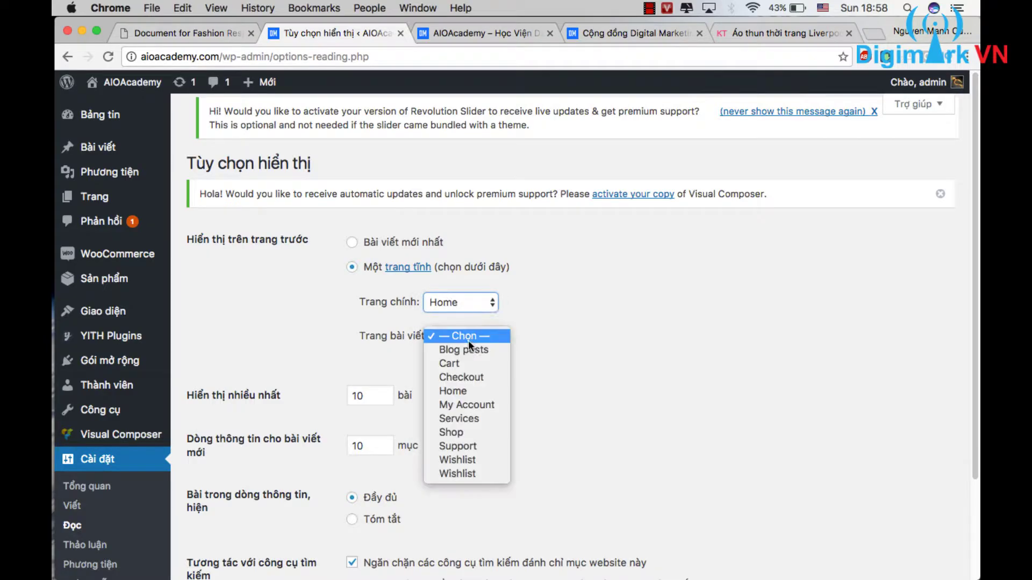
{"action": "left_click", "coordinate": [495, 352]}
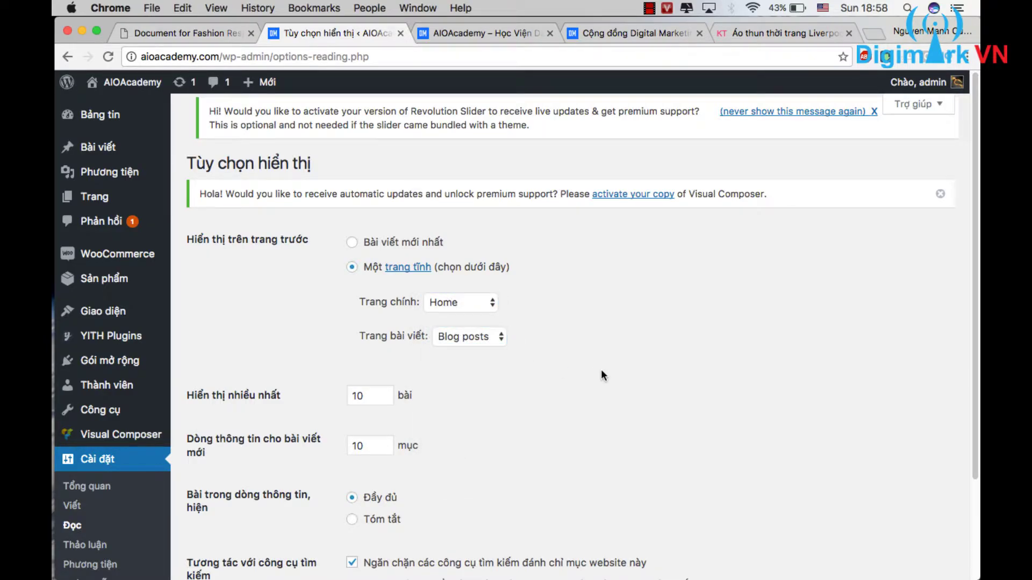
{"action": "scroll", "coordinate": [295, 489], "scroll_direction": "down", "scroll_amount": 3}
{"action": "left_click", "coordinate": [220, 508]}
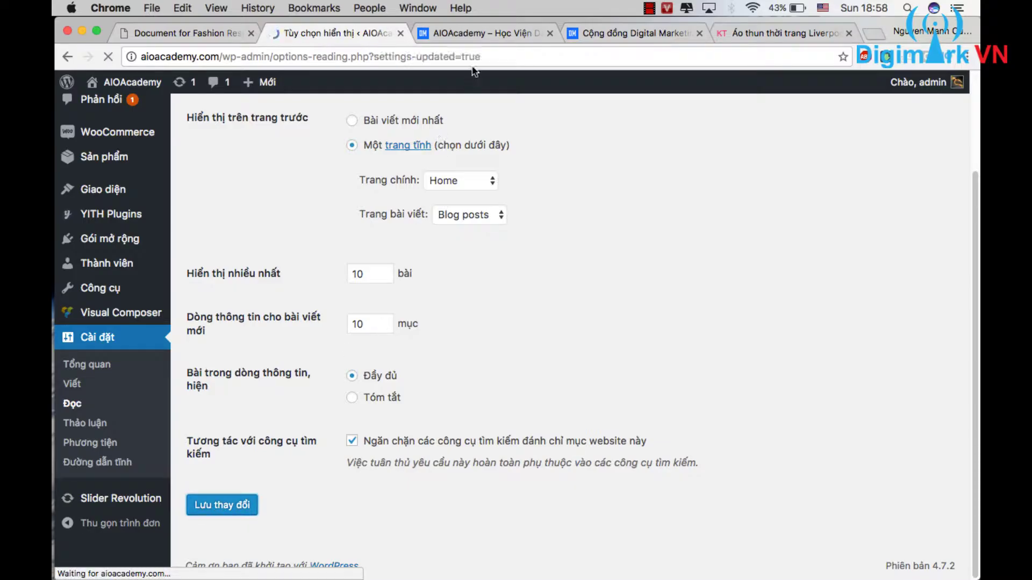
Reload the AIOAcademy front page and examine how its slider, deals and category sections are displayed
{"action": "left_click", "coordinate": [471, 33]}
{"action": "key", "text": "super+r"}
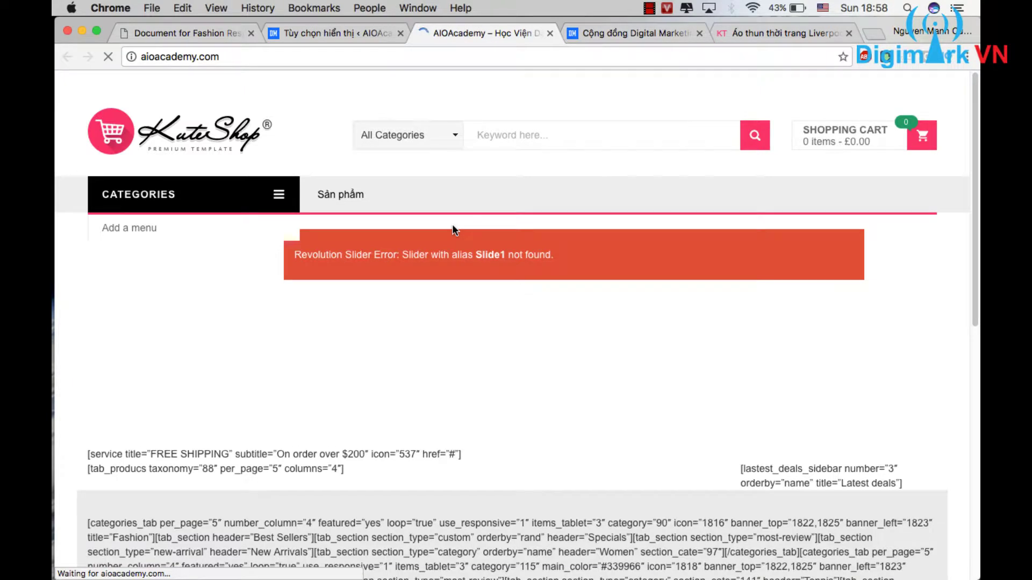
{"action": "scroll", "coordinate": [515, 259], "scroll_direction": "down", "scroll_amount": 5}
{"action": "scroll", "coordinate": [516, 260], "scroll_direction": "down", "scroll_amount": 3}
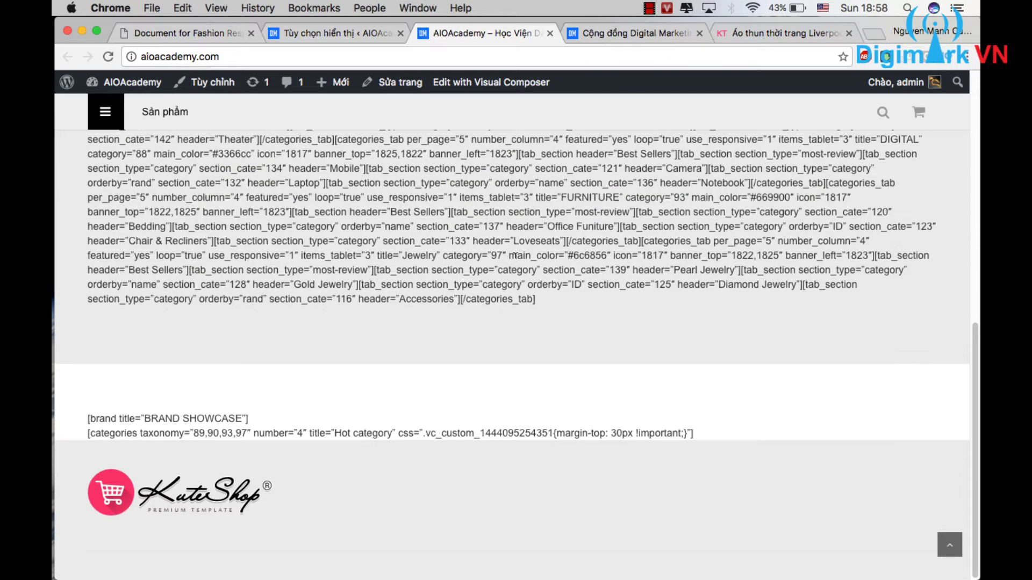
{"action": "scroll", "coordinate": [519, 266], "scroll_direction": "up", "scroll_amount": 10}
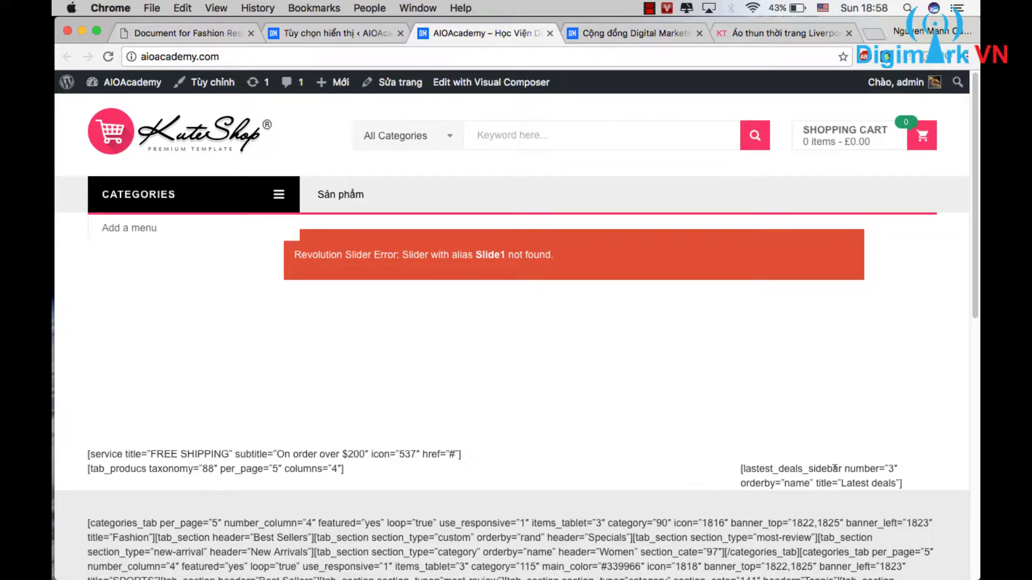
{"action": "left_click_drag", "start_coordinate": [765, 470], "coordinate": [842, 483]}
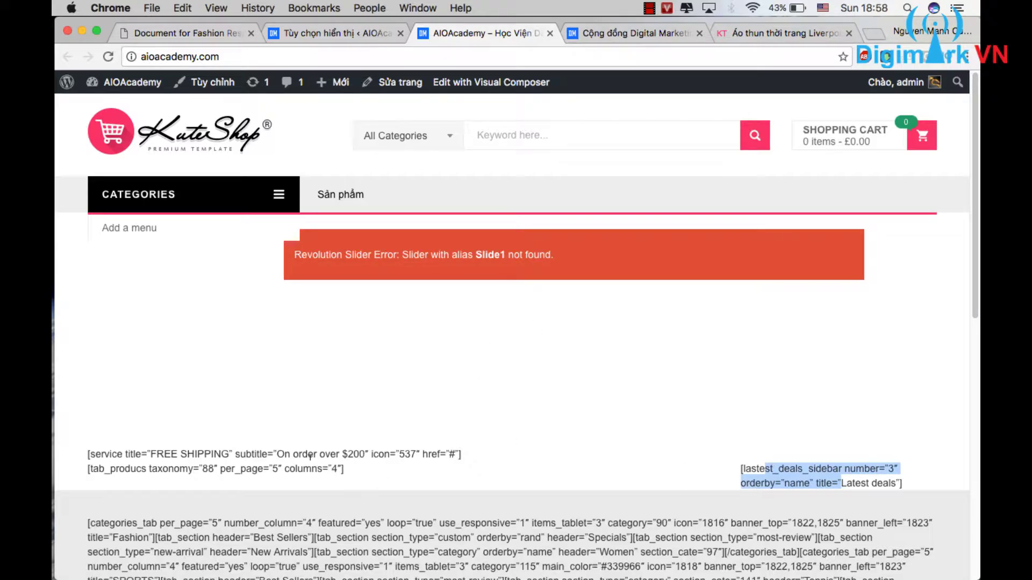
Activate the KutethemeToolkit plugin from the dashboard's list of installed plugins
{"action": "left_click", "coordinate": [351, 32]}
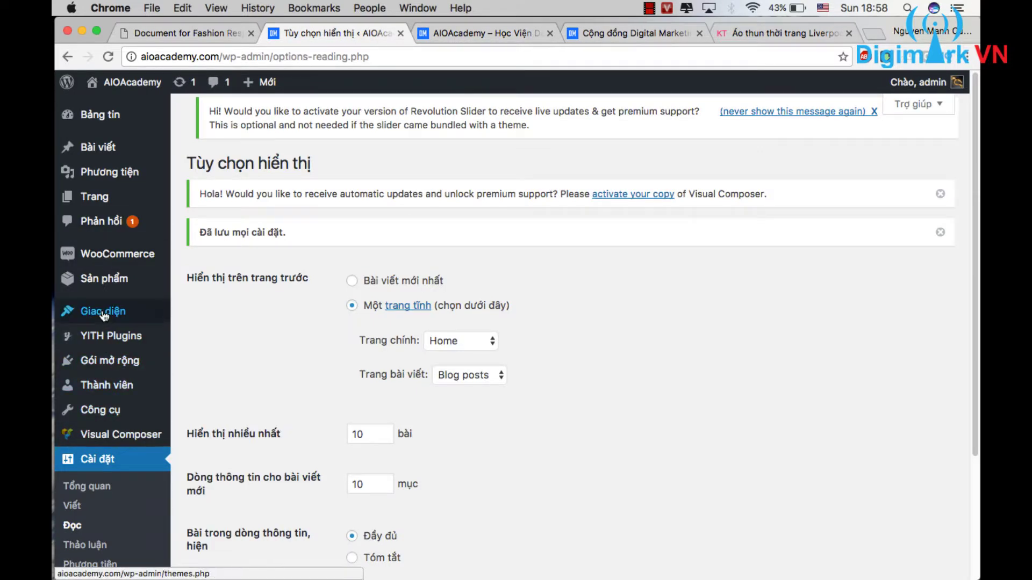
{"action": "mouse_move", "coordinate": [113, 360]}
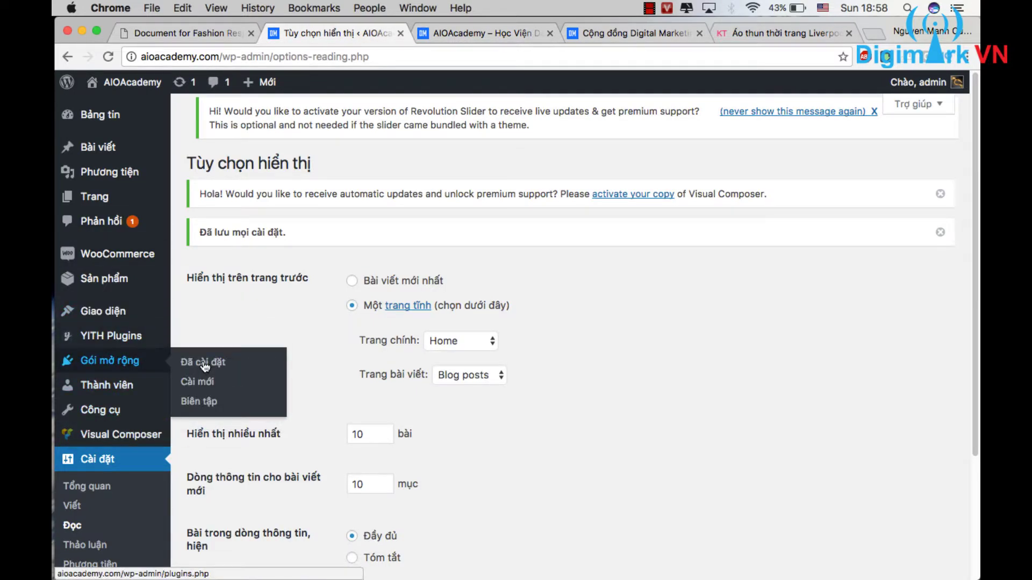
{"action": "left_click", "coordinate": [204, 364]}
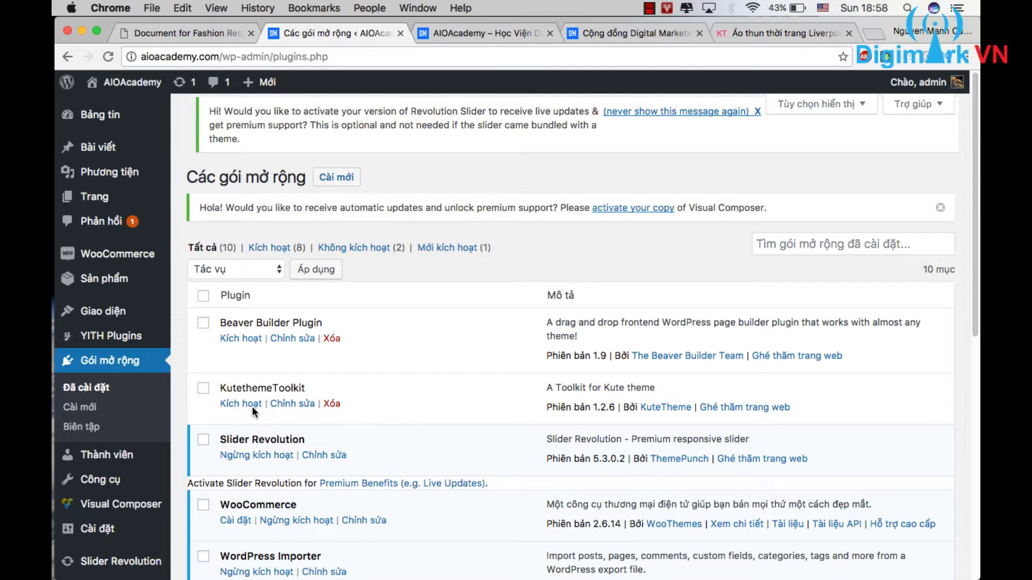
{"action": "left_click", "coordinate": [231, 408]}
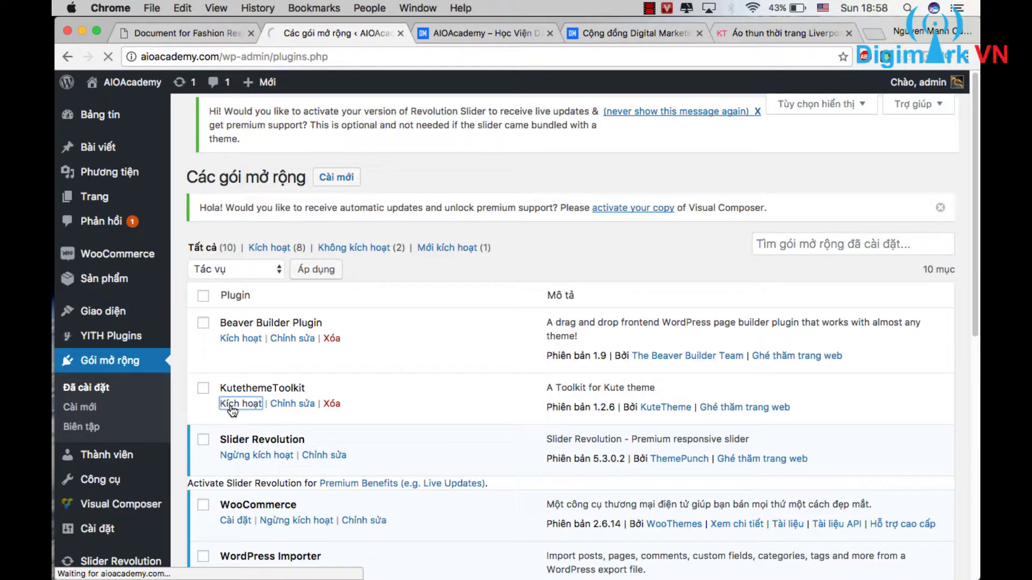
{"action": "scroll", "coordinate": [427, 405], "scroll_direction": "down", "scroll_amount": 3}
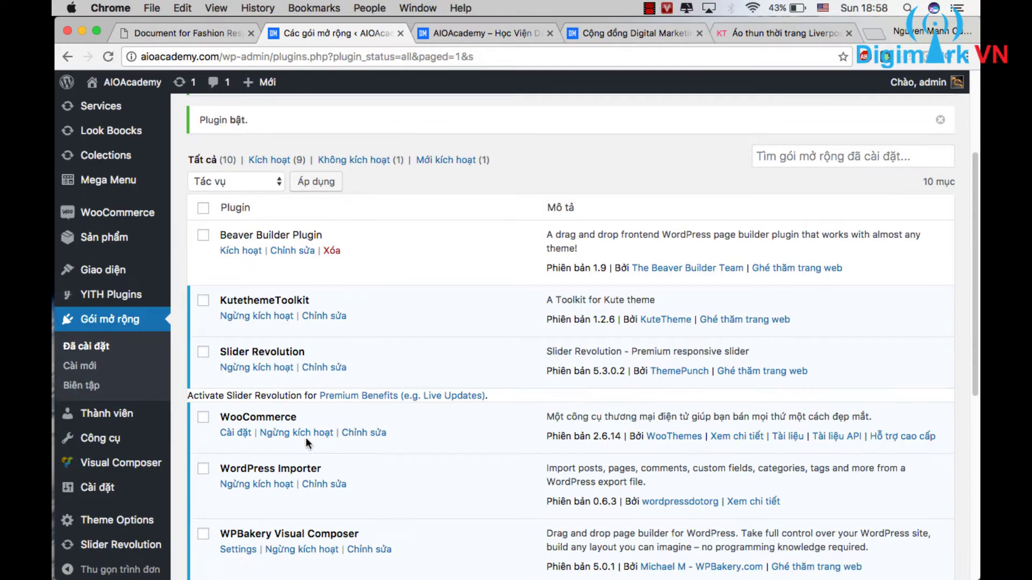
{"action": "left_click", "coordinate": [236, 436]}
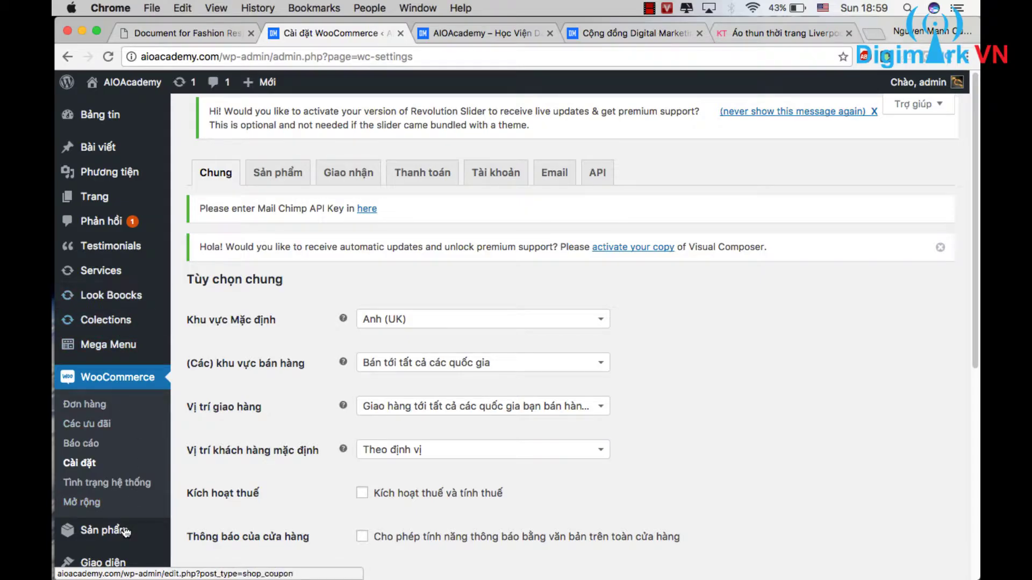
{"action": "scroll", "coordinate": [125, 532], "scroll_direction": "down", "scroll_amount": 6}
{"action": "mouse_move", "coordinate": [81, 379]}
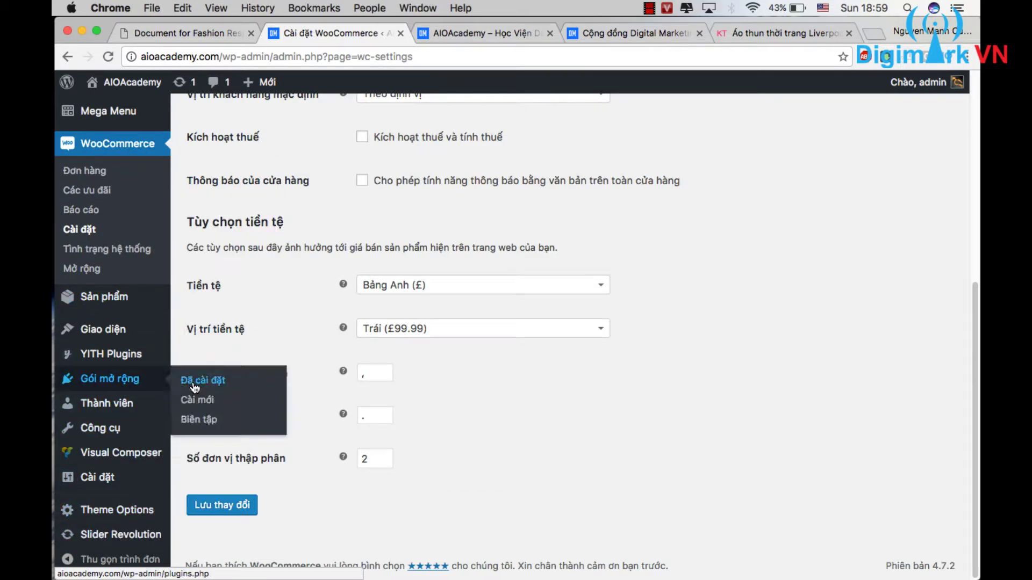
{"action": "left_click", "coordinate": [194, 387]}
Reload the front page, filter the plugin list to inactive plugins, and examine the front page's product sections
{"action": "left_click", "coordinate": [490, 26]}
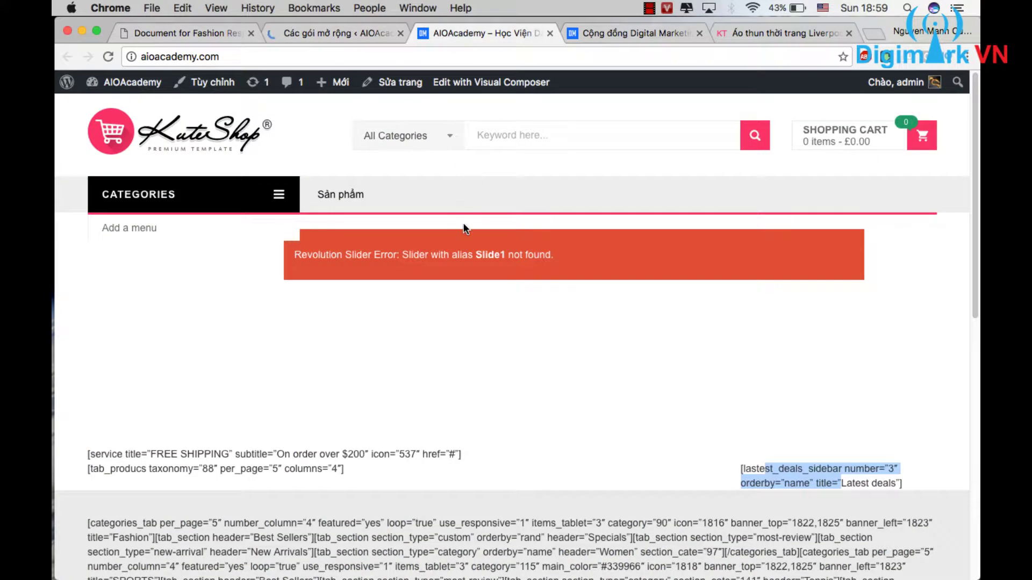
{"action": "key", "text": "super+r"}
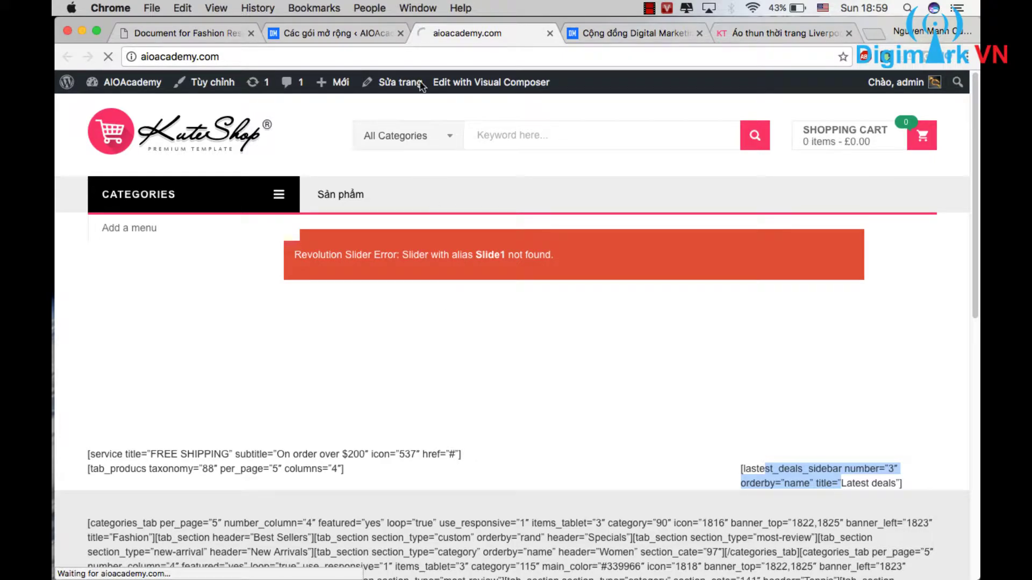
{"action": "left_click", "coordinate": [366, 34]}
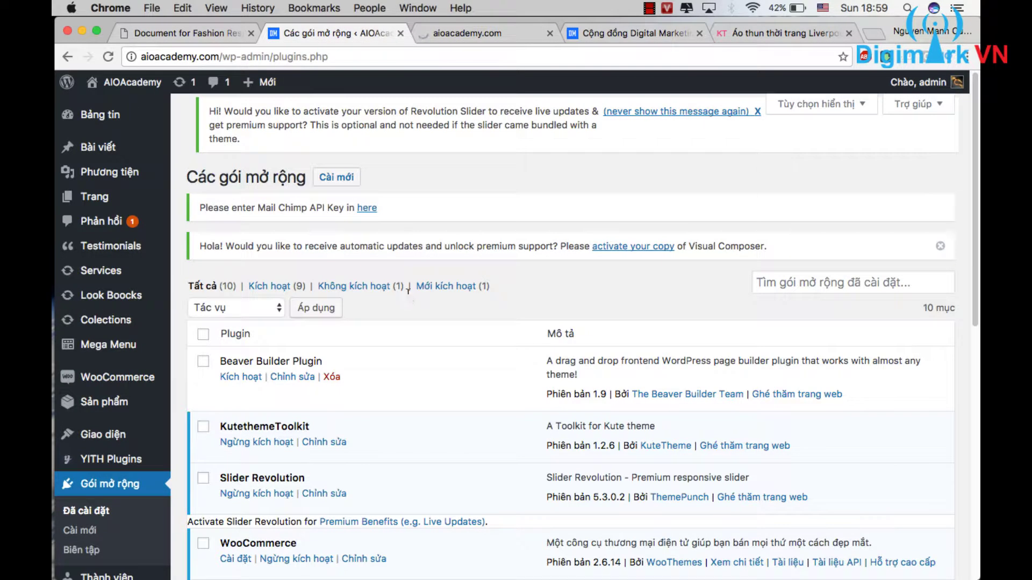
{"action": "scroll", "coordinate": [407, 288], "scroll_direction": "down", "scroll_amount": 3}
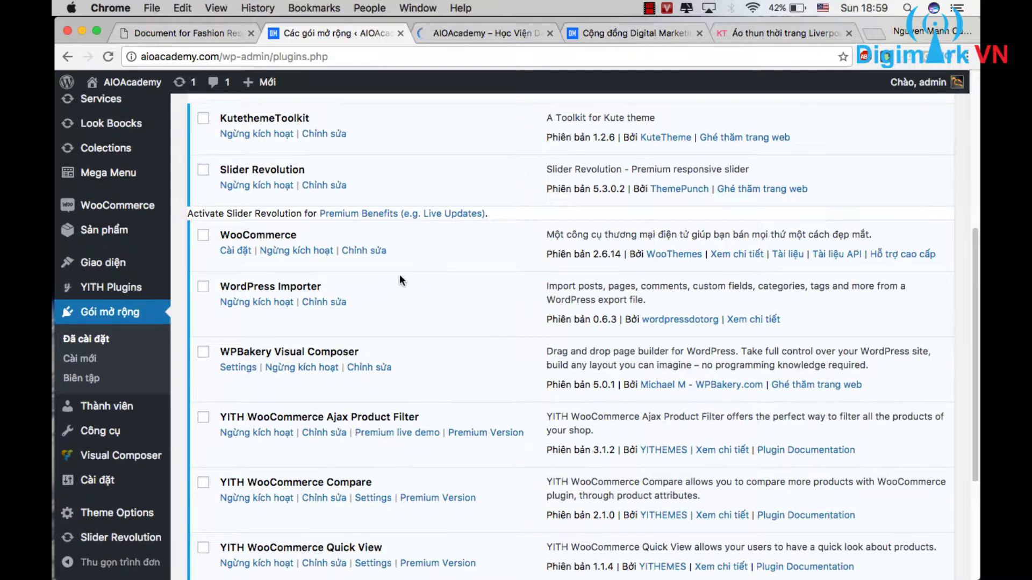
{"action": "scroll", "coordinate": [376, 285], "scroll_direction": "up", "scroll_amount": 6}
{"action": "left_click", "coordinate": [359, 286]}
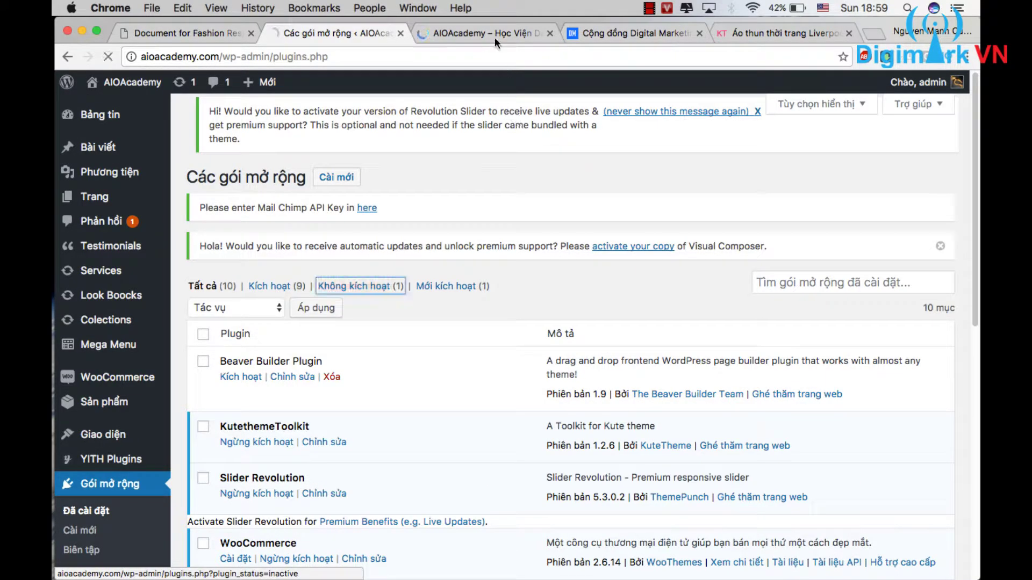
{"action": "left_click", "coordinate": [495, 33]}
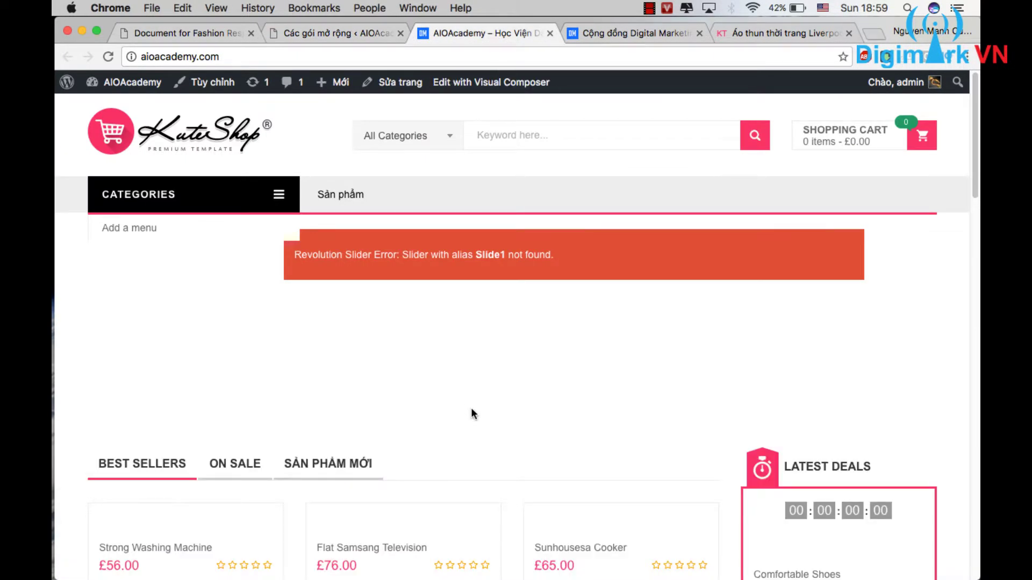
{"action": "scroll", "coordinate": [472, 409], "scroll_direction": "down", "scroll_amount": 5}
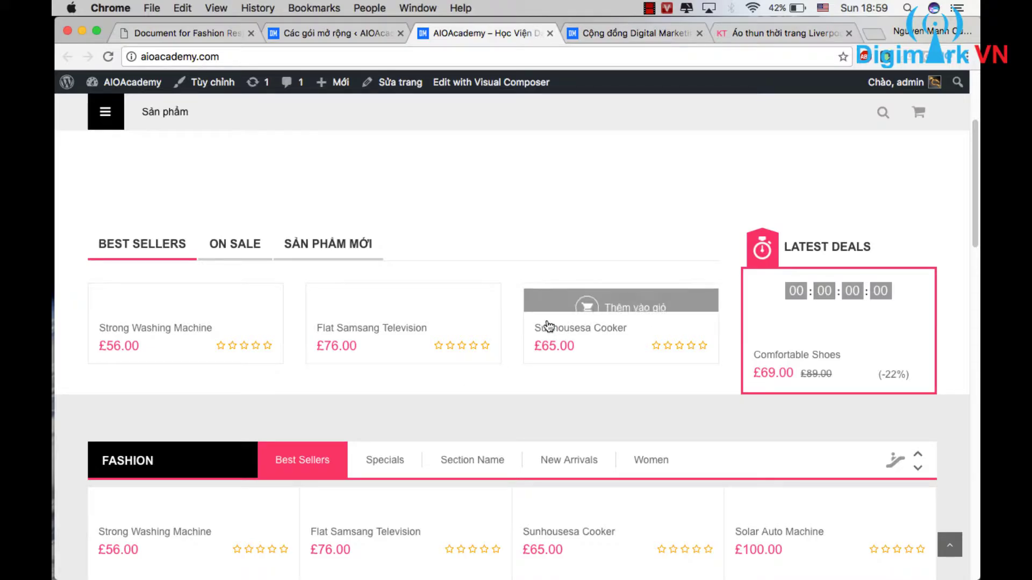
Examine how the category sections down to Furniture and Jewelry are displayed on the AIOAcademy front page
{"action": "left_click", "coordinate": [355, 31]}
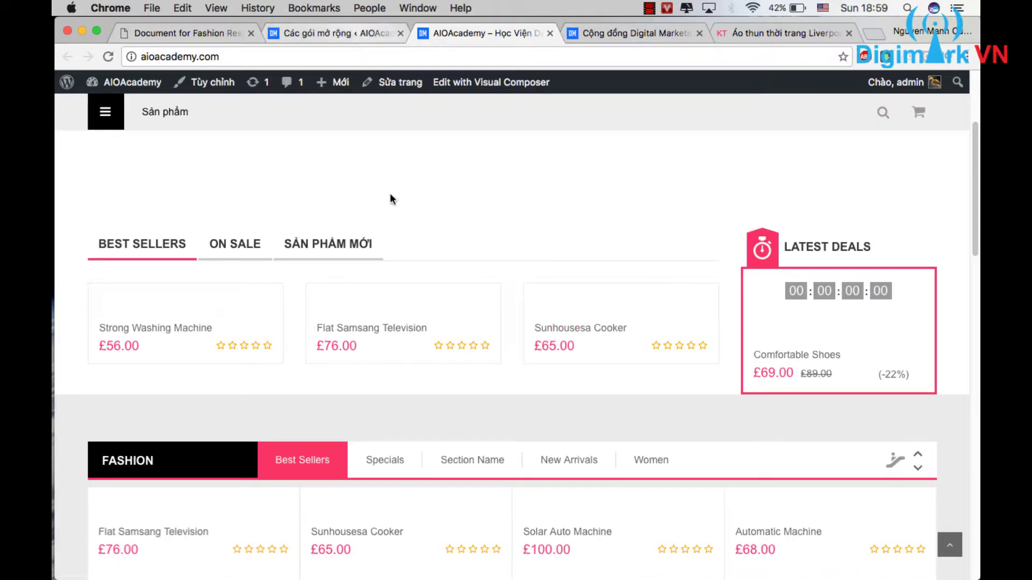
{"action": "left_click", "coordinate": [488, 28]}
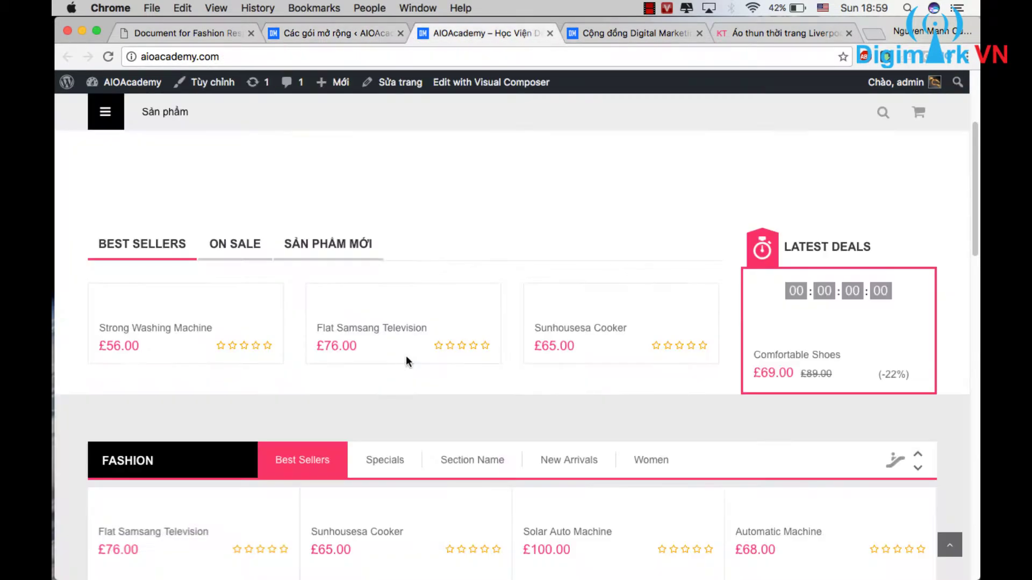
{"action": "scroll", "coordinate": [430, 371], "scroll_direction": "down", "scroll_amount": 9}
{"action": "scroll", "coordinate": [438, 372], "scroll_direction": "down", "scroll_amount": 10}
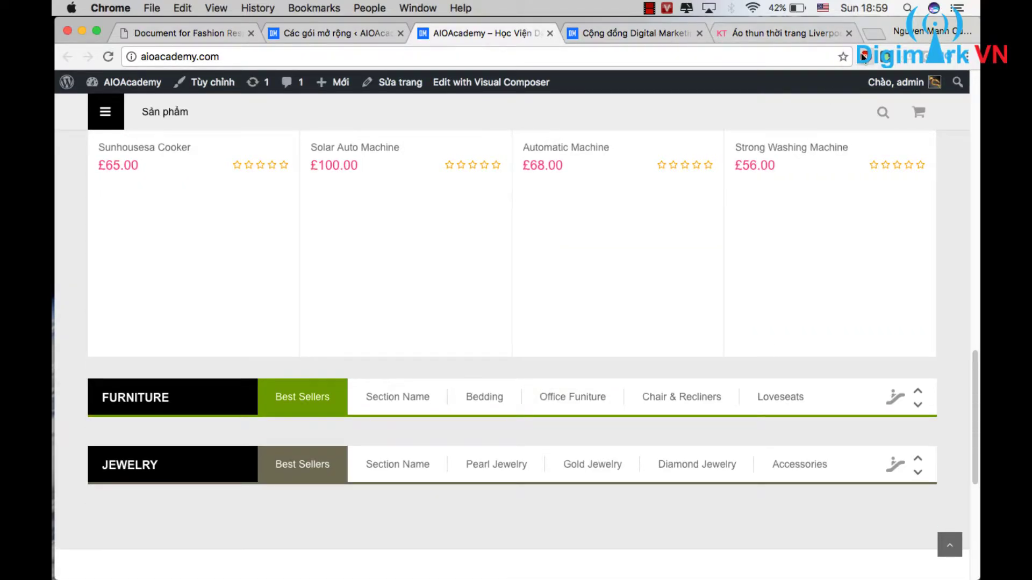
Turn off the ad-blocking extension for the AIOAcademy site and check the front page's Best Sellers, Fashion and Sports sections again
{"action": "left_click", "coordinate": [864, 56]}
{"action": "left_click", "coordinate": [788, 142]}
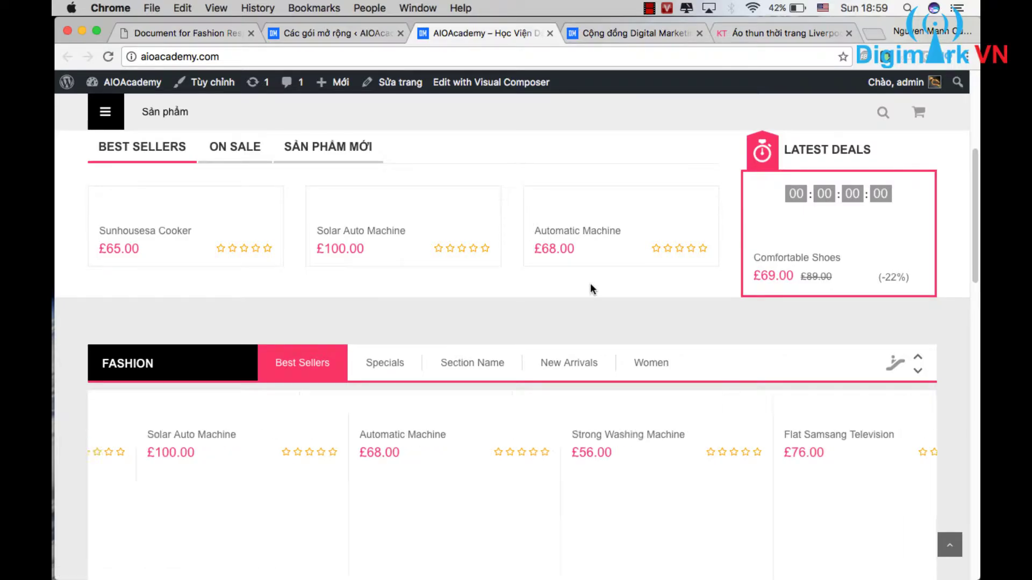
{"action": "scroll", "coordinate": [419, 433], "scroll_direction": "down", "scroll_amount": 3}
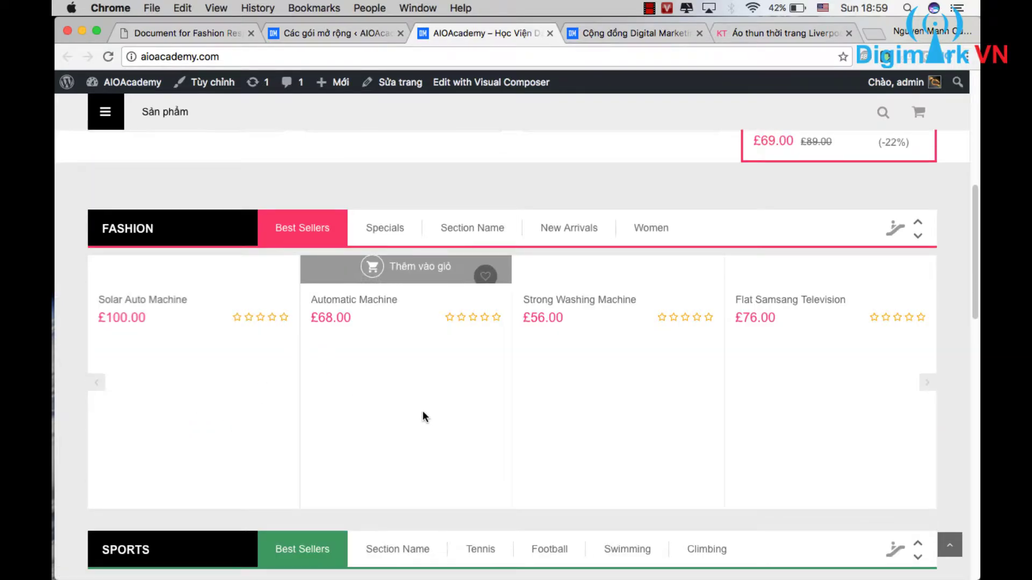
{"action": "scroll", "coordinate": [423, 413], "scroll_direction": "down", "scroll_amount": 2}
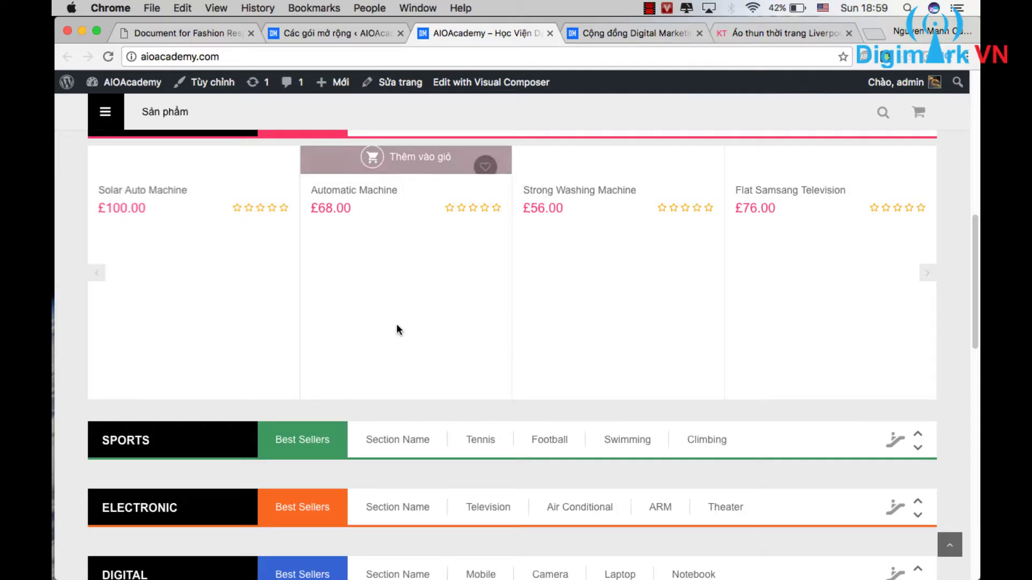
Open the Sunhousesa Cooker product page from the front page, examine its description and related products, and return to the home page
{"action": "left_click", "coordinate": [359, 31]}
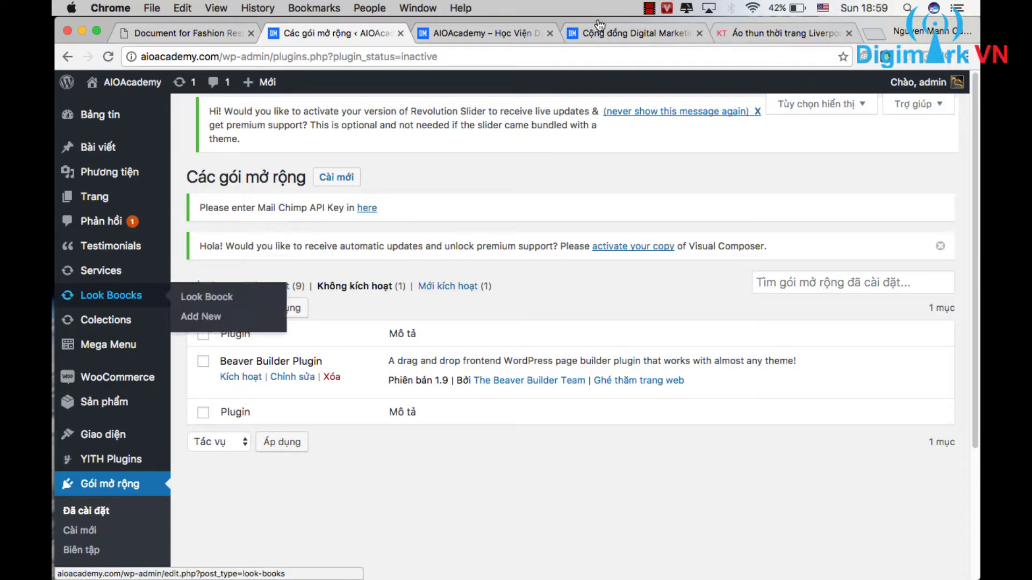
{"action": "left_click", "coordinate": [481, 31]}
{"action": "scroll", "coordinate": [382, 376], "scroll_direction": "up", "scroll_amount": 7}
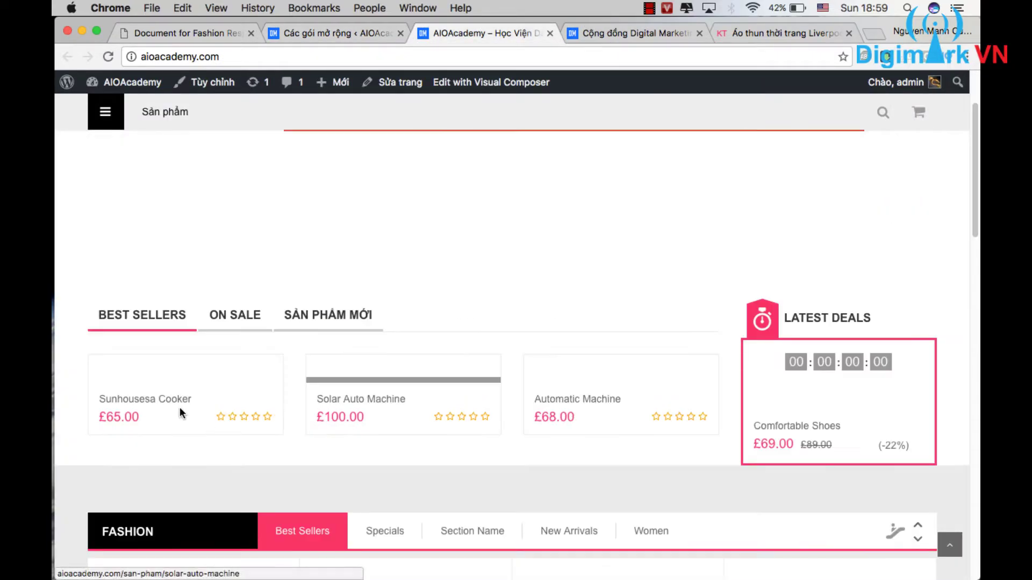
{"action": "left_click", "coordinate": [176, 404]}
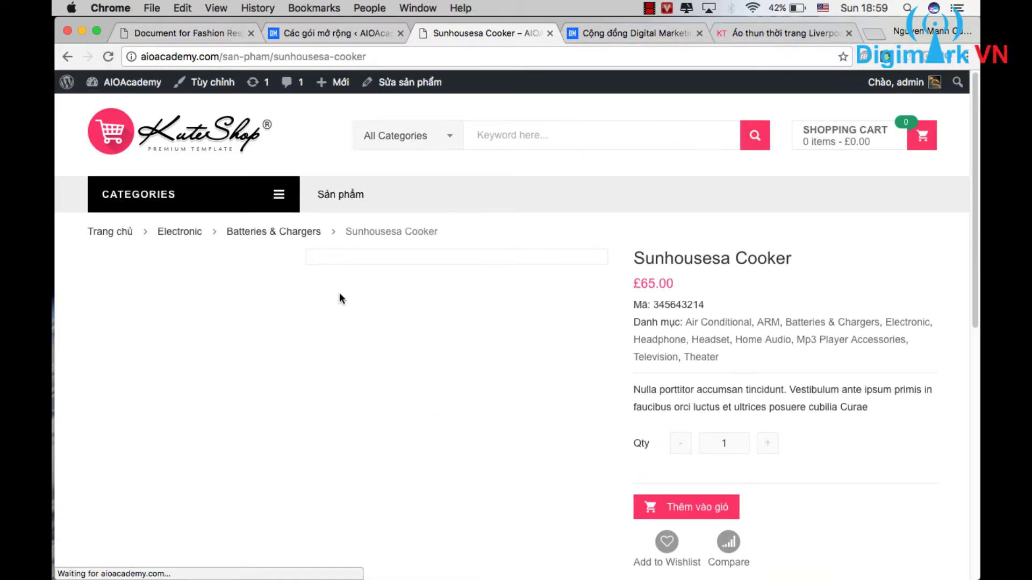
{"action": "scroll", "coordinate": [538, 376], "scroll_direction": "down", "scroll_amount": 6}
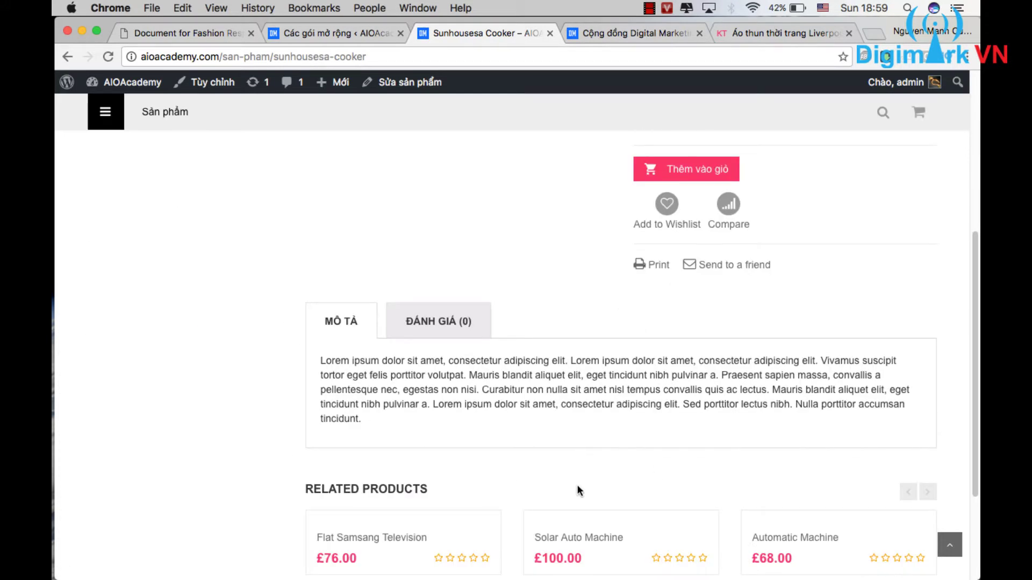
{"action": "scroll", "coordinate": [376, 322], "scroll_direction": "up", "scroll_amount": 6}
{"action": "left_click", "coordinate": [223, 146]}
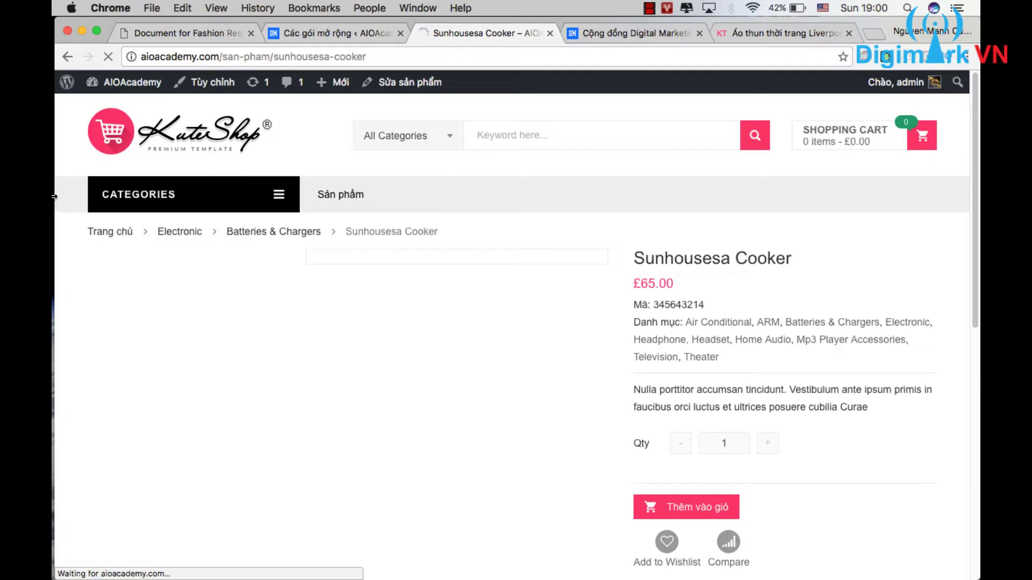
Close the browser tab showing the Liverpool T-shirt product
{"action": "mouse_move", "coordinate": [54, 202]}
{"action": "left_click", "coordinate": [84, 137]}
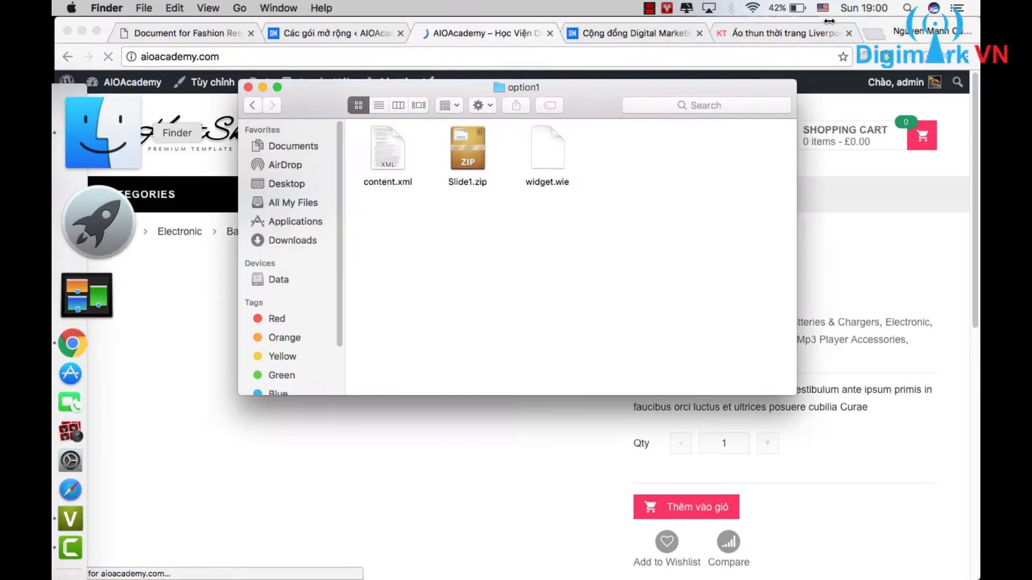
{"action": "left_click", "coordinate": [849, 33]}
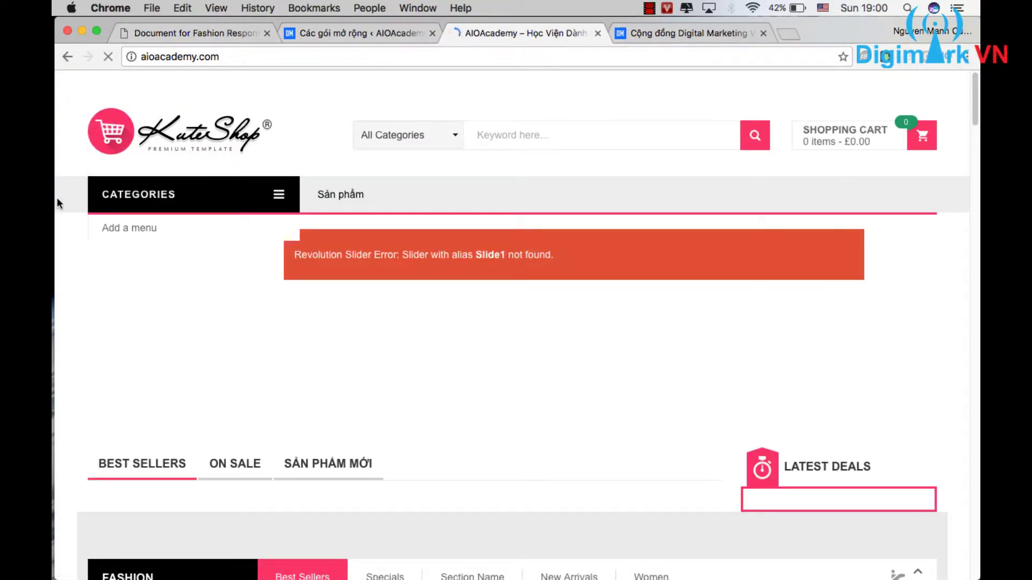
Switch to Finder and examine the Slide1.zip and widget.wie files in the option1 folder of Sample Data
{"action": "mouse_move", "coordinate": [56, 199]}
{"action": "left_click", "coordinate": [90, 128]}
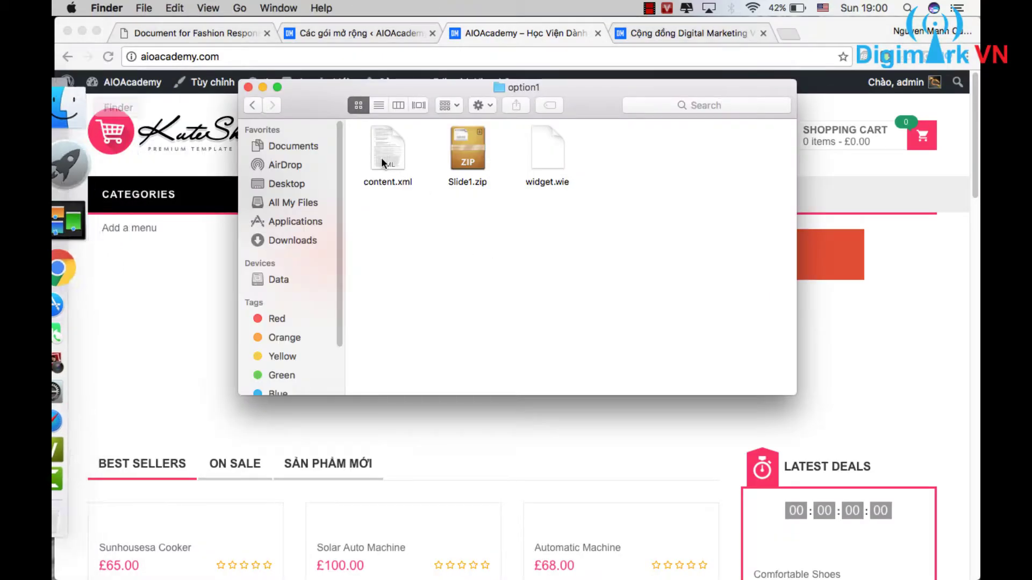
{"action": "left_click", "coordinate": [257, 104]}
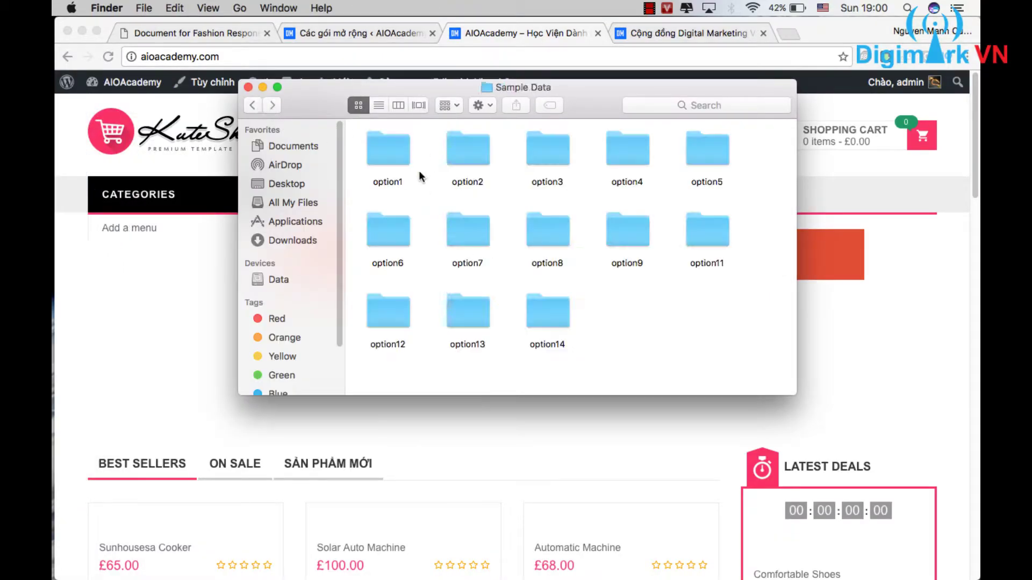
{"action": "key", "text": "cmd+Down"}
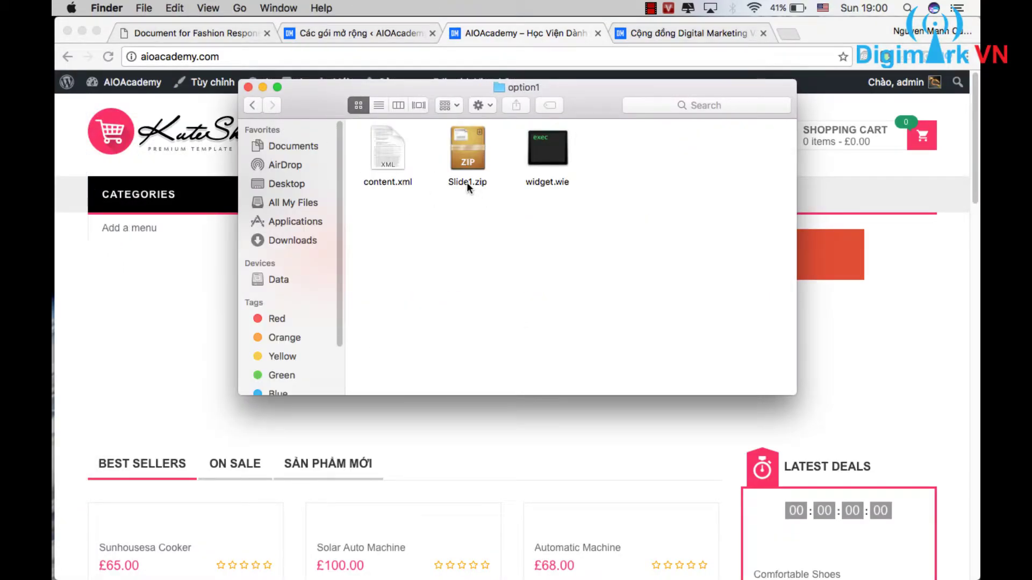
{"action": "left_click", "coordinate": [466, 183]}
{"action": "left_click", "coordinate": [551, 183]}
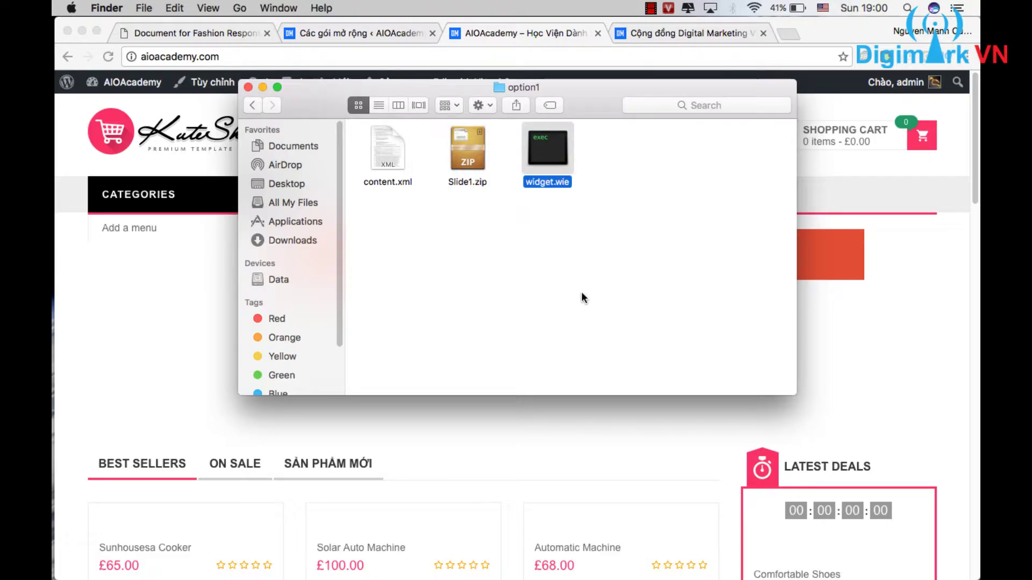
{"action": "left_click", "coordinate": [583, 298]}
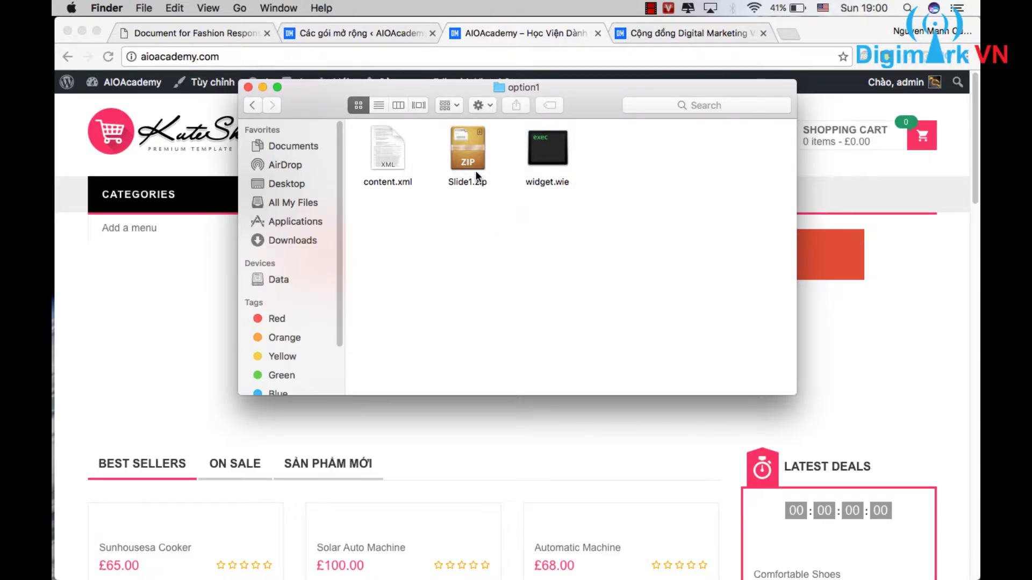
{"action": "left_click", "coordinate": [473, 154]}
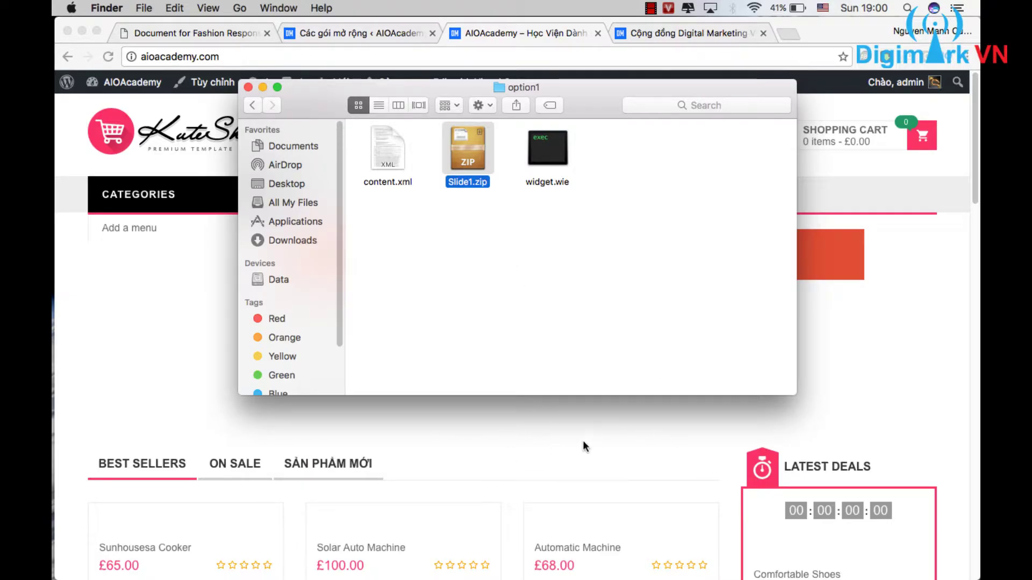
{"action": "left_click", "coordinate": [529, 254]}
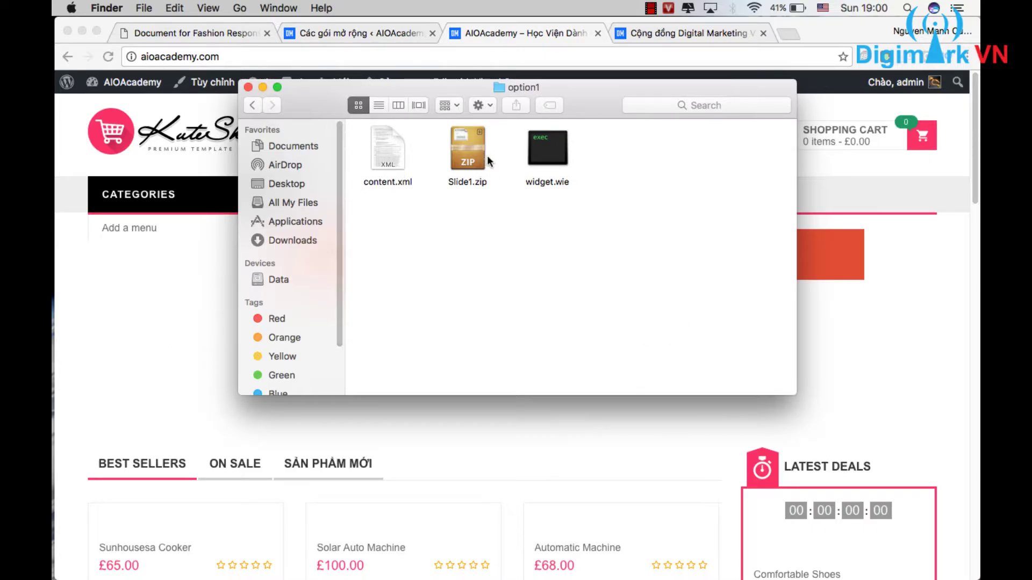
Read the theme documentation on importing sample data, from the product image size notice through section 3.2, Import Layer Slider data
{"action": "left_click", "coordinate": [228, 32]}
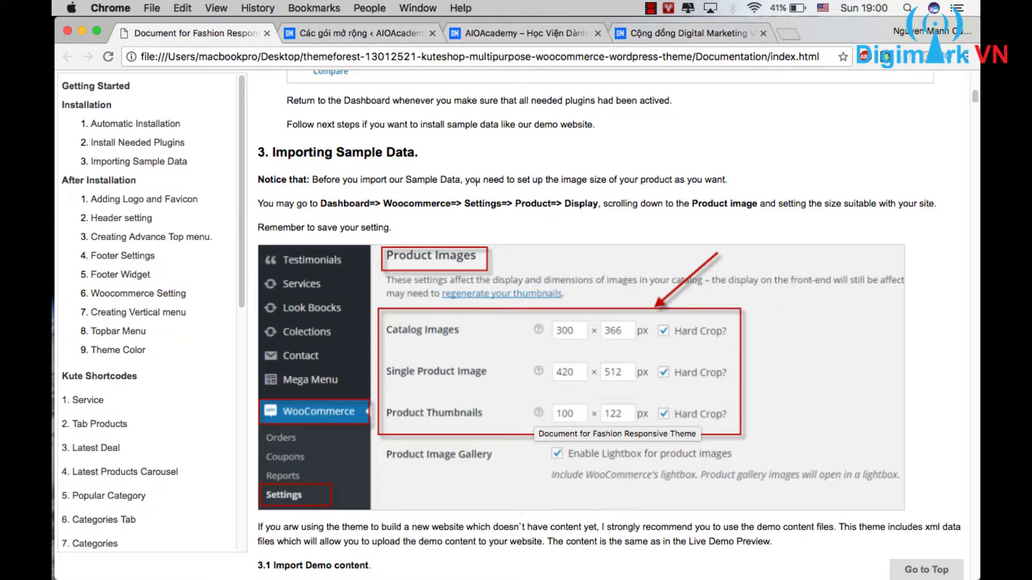
{"action": "left_click_drag", "start_coordinate": [312, 182], "coordinate": [728, 182]}
{"action": "scroll", "coordinate": [500, 291], "scroll_direction": "down", "scroll_amount": 8}
{"action": "scroll", "coordinate": [500, 293], "scroll_direction": "down", "scroll_amount": 15}
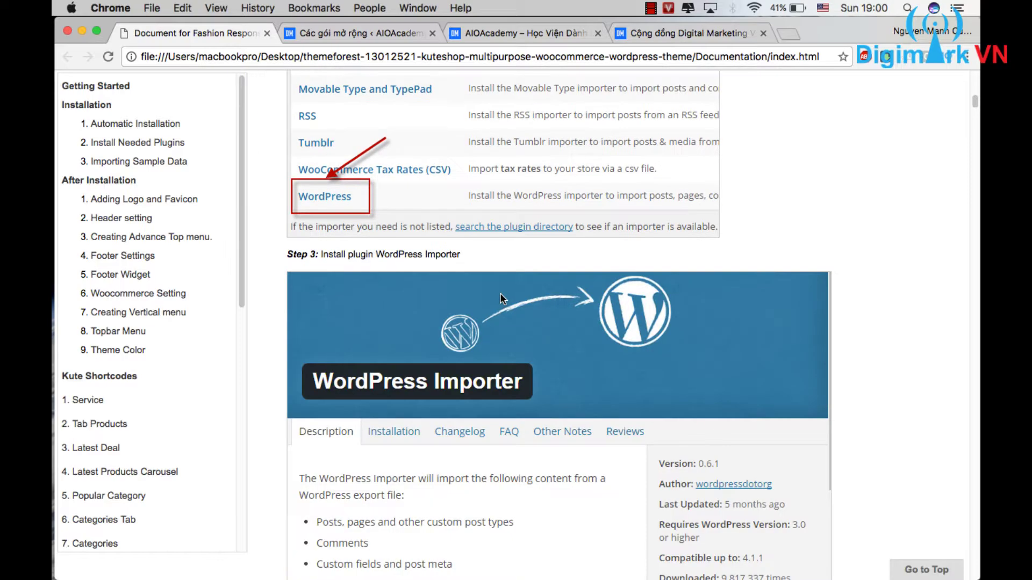
{"action": "scroll", "coordinate": [499, 301], "scroll_direction": "down", "scroll_amount": 5}
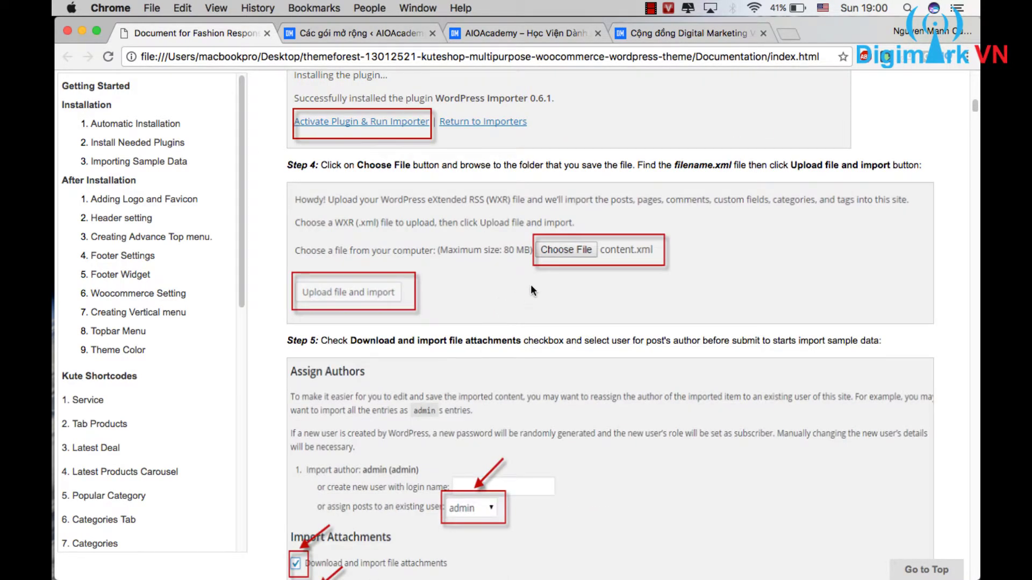
{"action": "scroll", "coordinate": [624, 260], "scroll_direction": "down", "scroll_amount": 12}
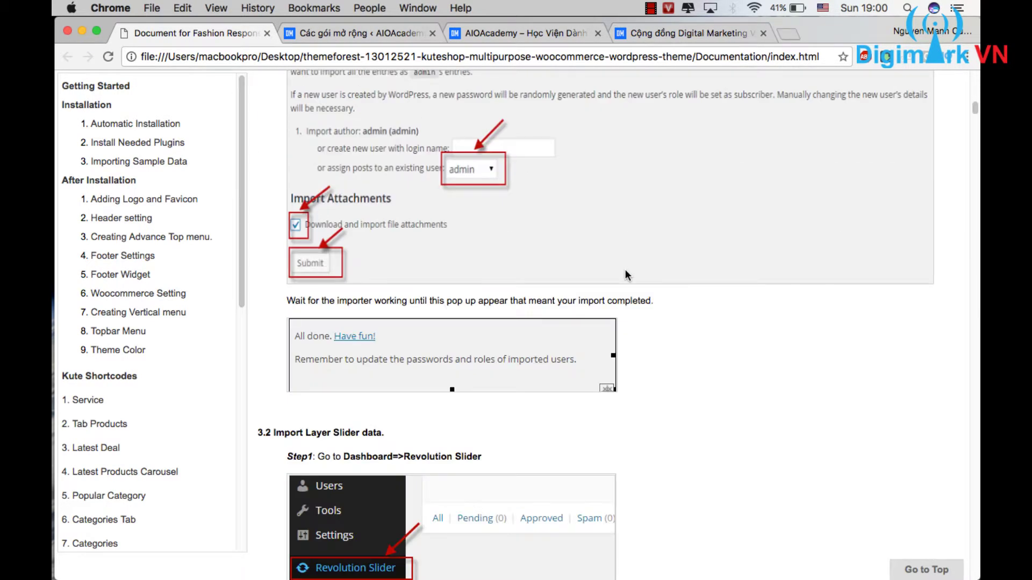
{"action": "left_click_drag", "start_coordinate": [273, 414], "coordinate": [361, 414]}
{"action": "scroll", "coordinate": [433, 96], "scroll_direction": "down", "scroll_amount": 4}
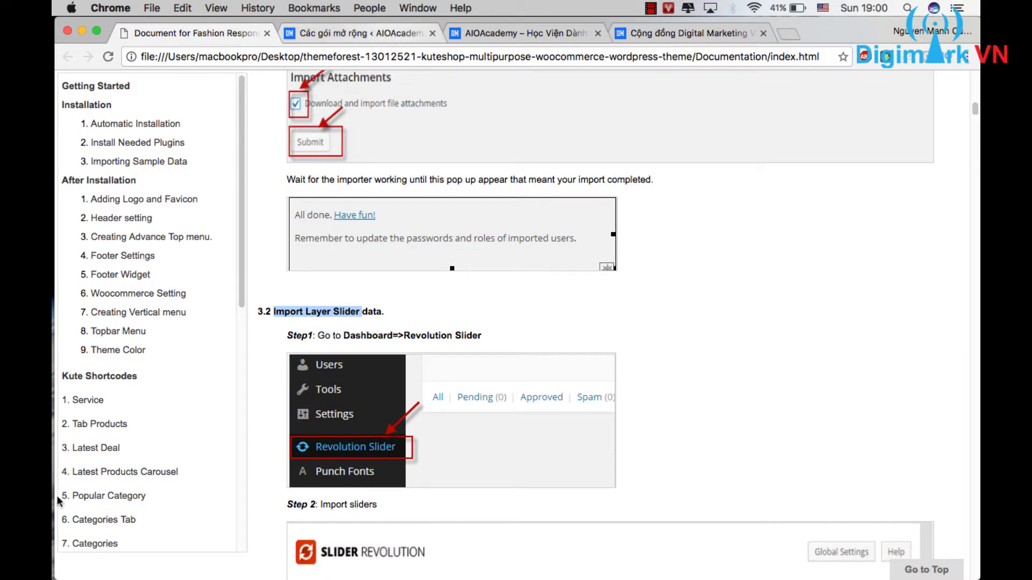
Open the Slider Revolution overview page in the site's dashboard
{"action": "left_click", "coordinate": [390, 37]}
{"action": "scroll", "coordinate": [105, 535], "scroll_direction": "down", "scroll_amount": 5}
{"action": "mouse_move", "coordinate": [118, 544]}
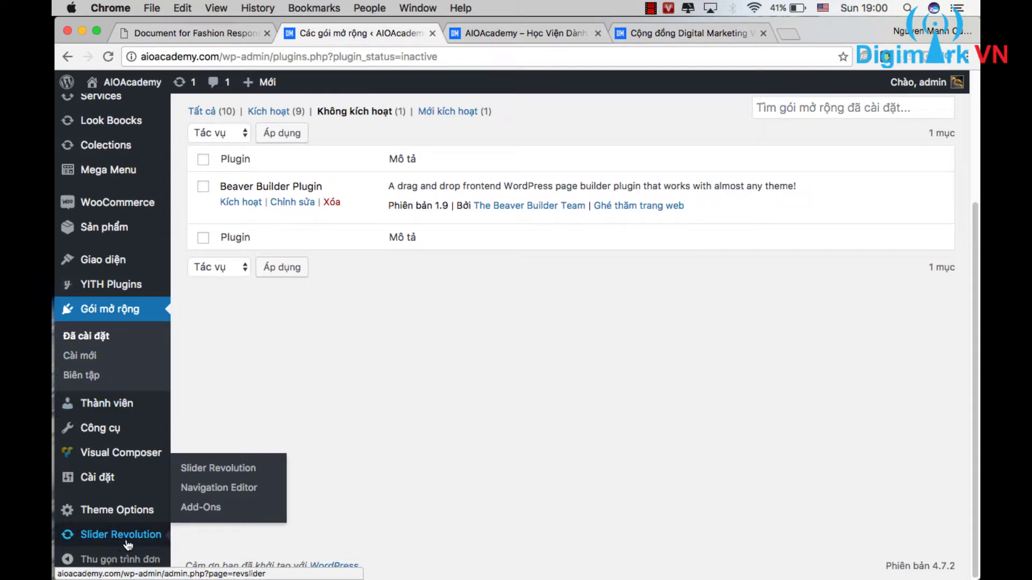
{"action": "left_click", "coordinate": [239, 476]}
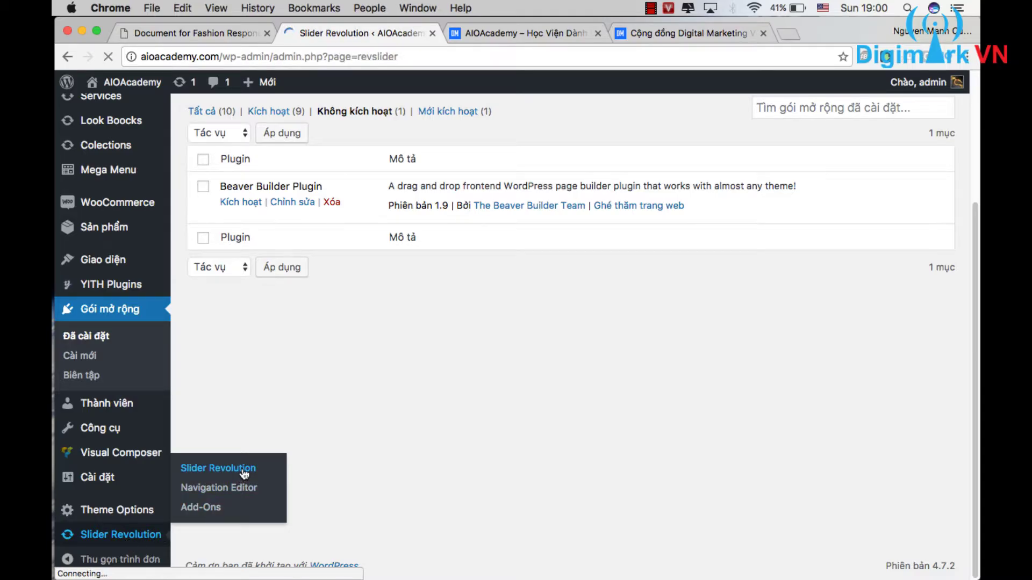
{"action": "scroll", "coordinate": [543, 430], "scroll_direction": "down", "scroll_amount": 1}
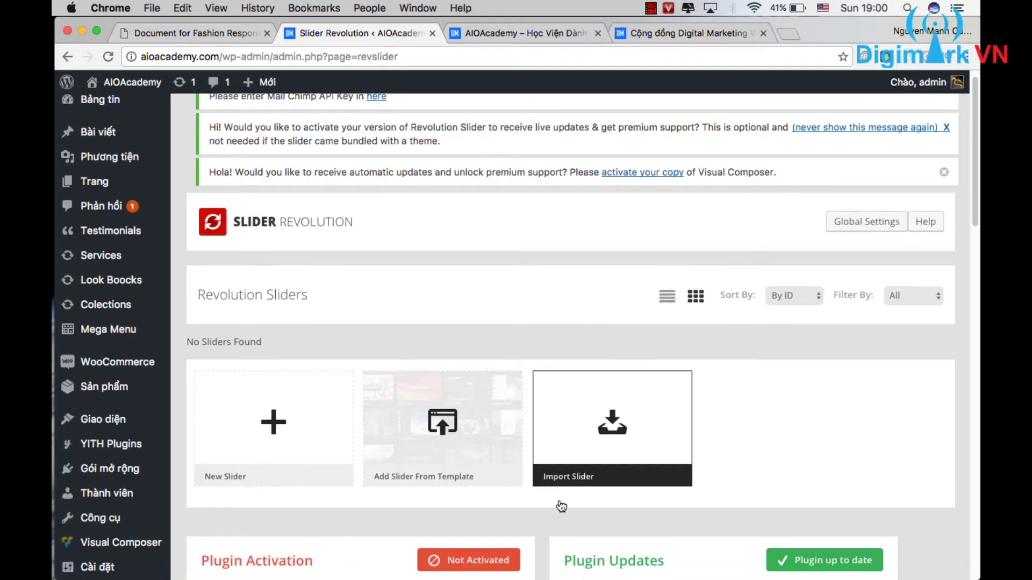
Import the slider from Slide1.zip in the option1 folder, keeping the default animation, navigation and static style options
{"action": "left_click", "coordinate": [591, 475]}
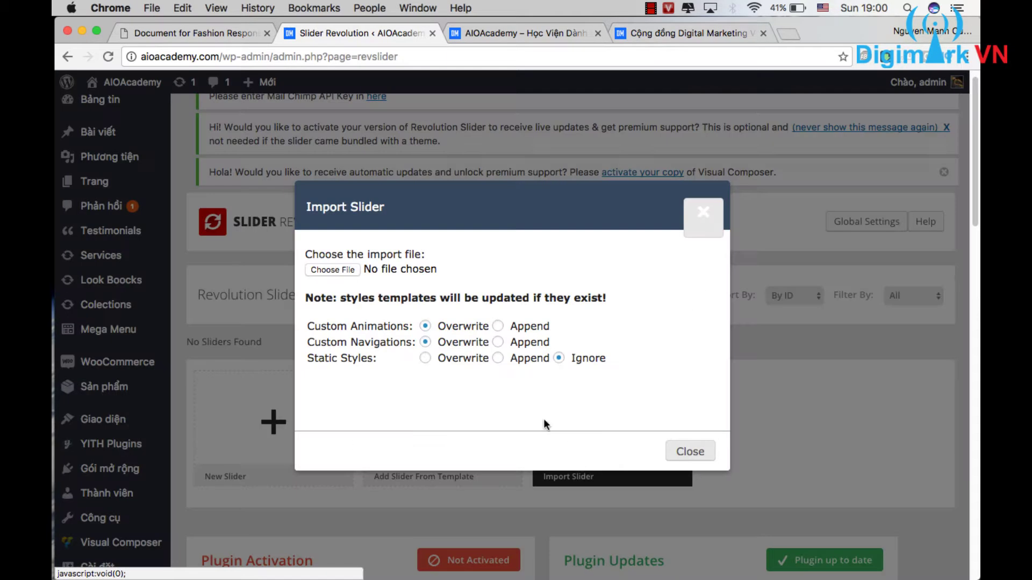
{"action": "left_click", "coordinate": [332, 270]}
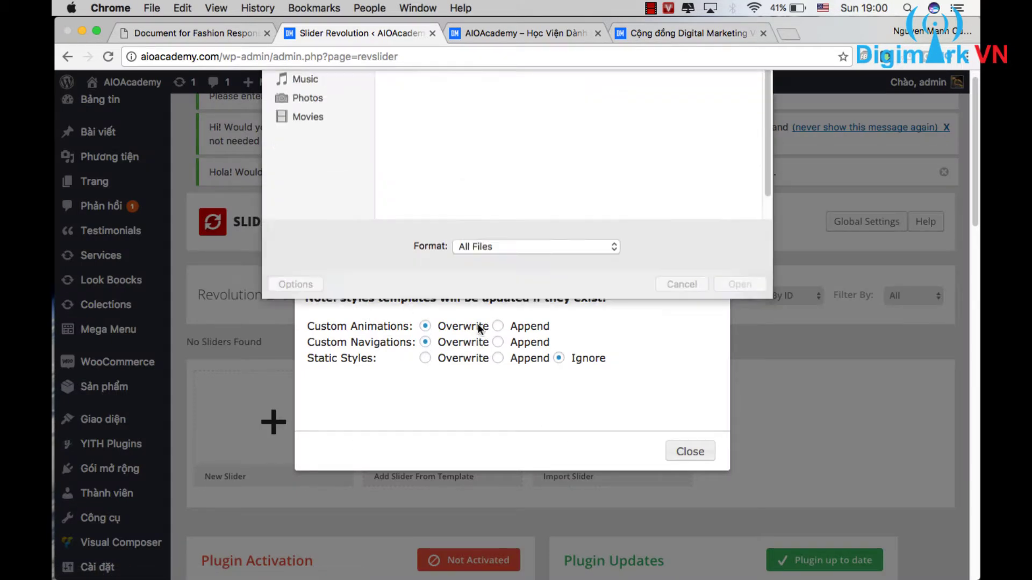
{"action": "left_click", "coordinate": [502, 134]}
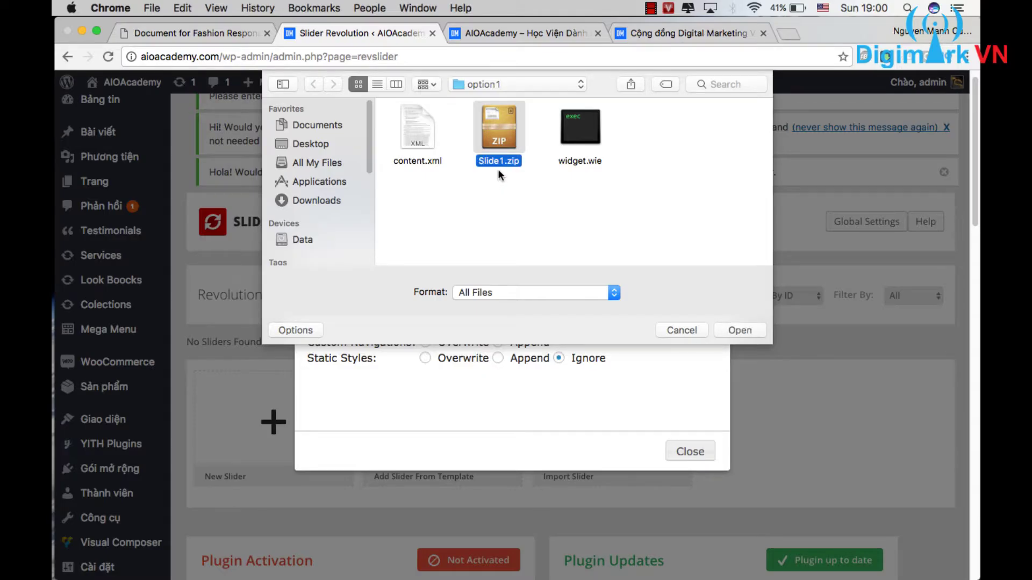
{"action": "left_click", "coordinate": [729, 330]}
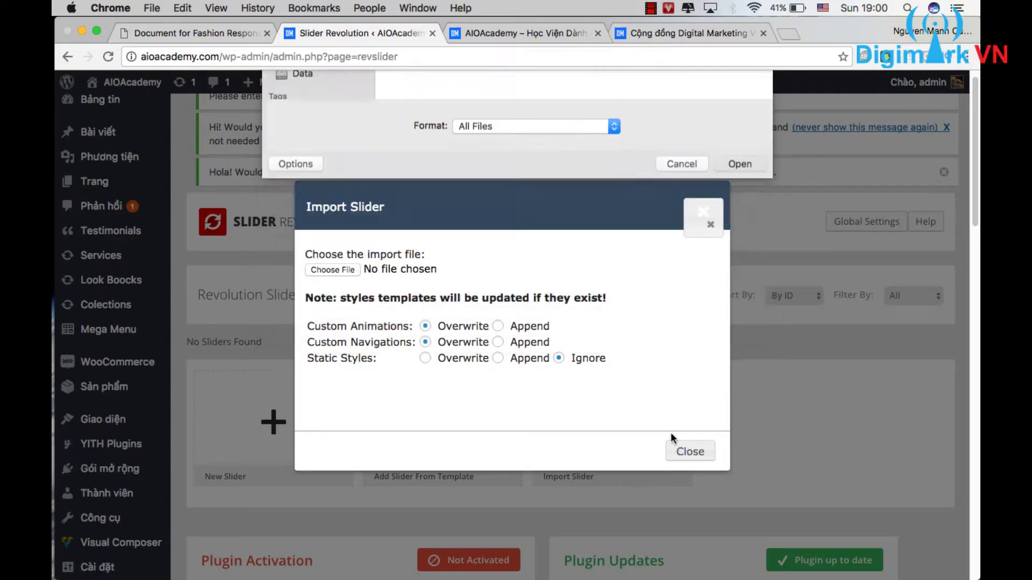
{"action": "left_click", "coordinate": [363, 397]}
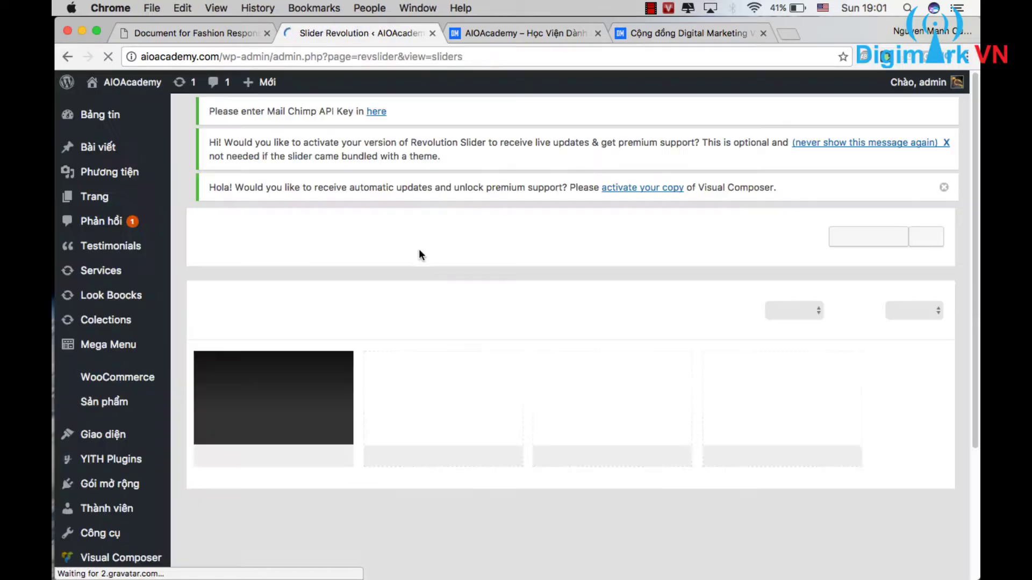
{"action": "mouse_move", "coordinate": [293, 425]}
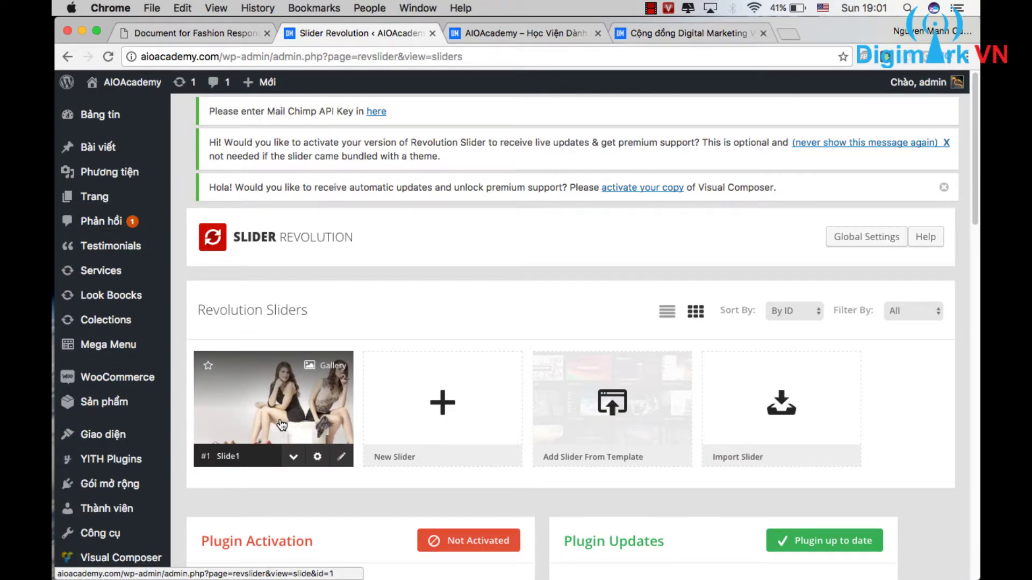
{"action": "scroll", "coordinate": [454, 281], "scroll_direction": "down", "scroll_amount": 3}
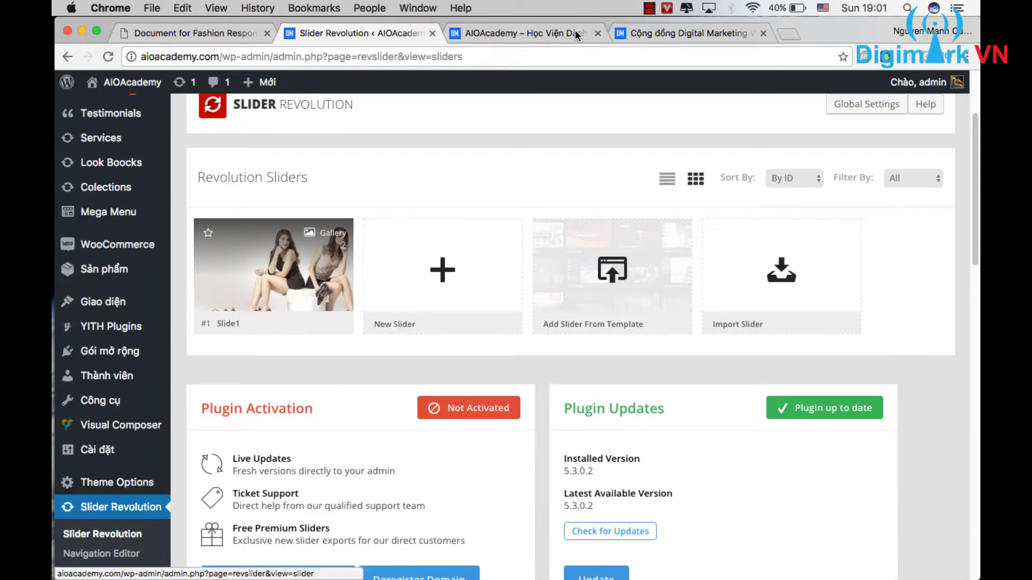
Reload the AIOAcademy homepage and examine the imported slider and the product blocks beneath it
{"action": "left_click", "coordinate": [575, 33]}
{"action": "key", "text": "cmd+r"}
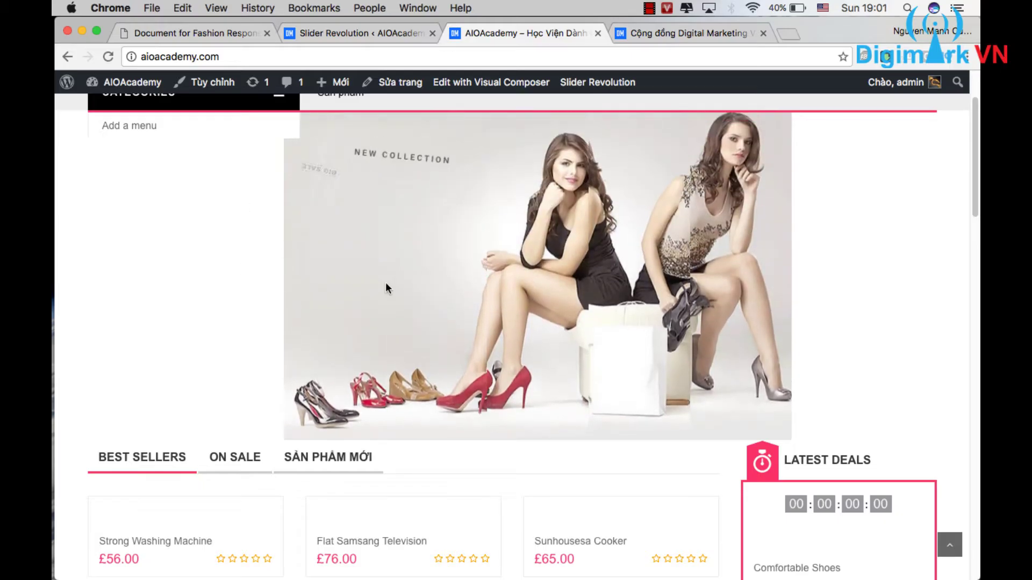
{"action": "scroll", "coordinate": [843, 269], "scroll_direction": "down", "scroll_amount": 3}
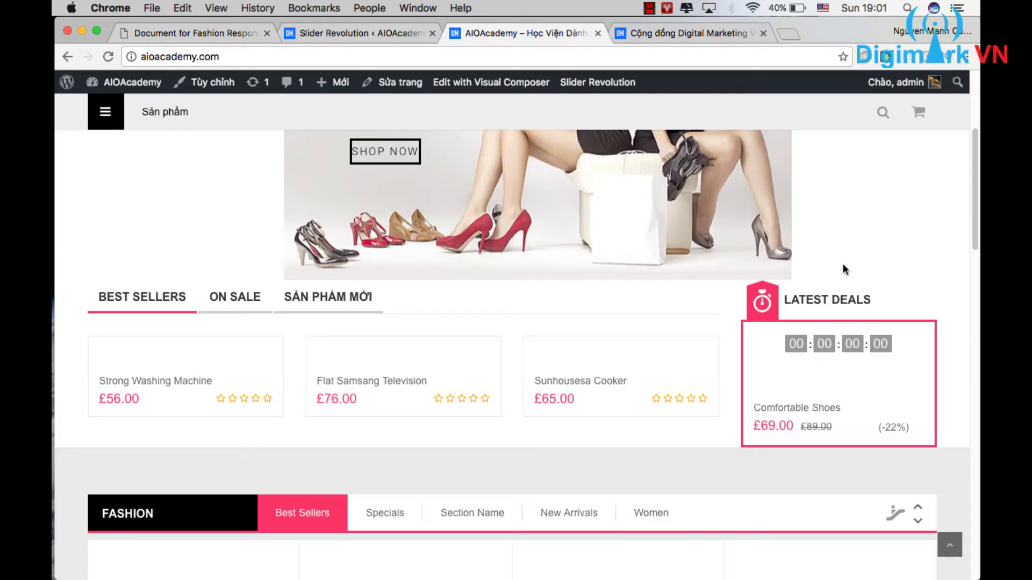
{"action": "scroll", "coordinate": [851, 330], "scroll_direction": "up", "scroll_amount": 5}
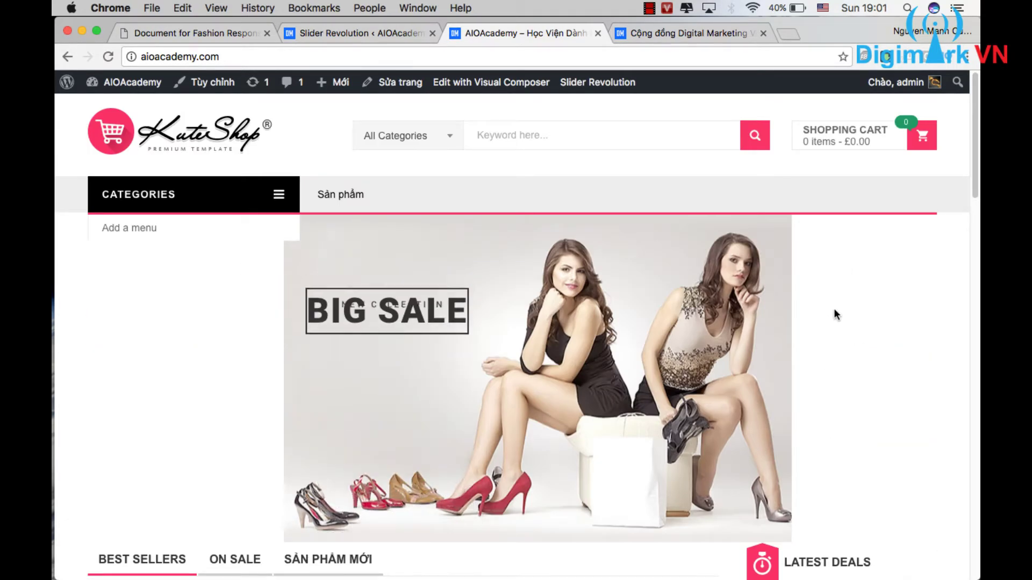
Return to the Slider Revolution page, switch to Finder and select widget.wie in the option1 folder
{"action": "left_click", "coordinate": [346, 38]}
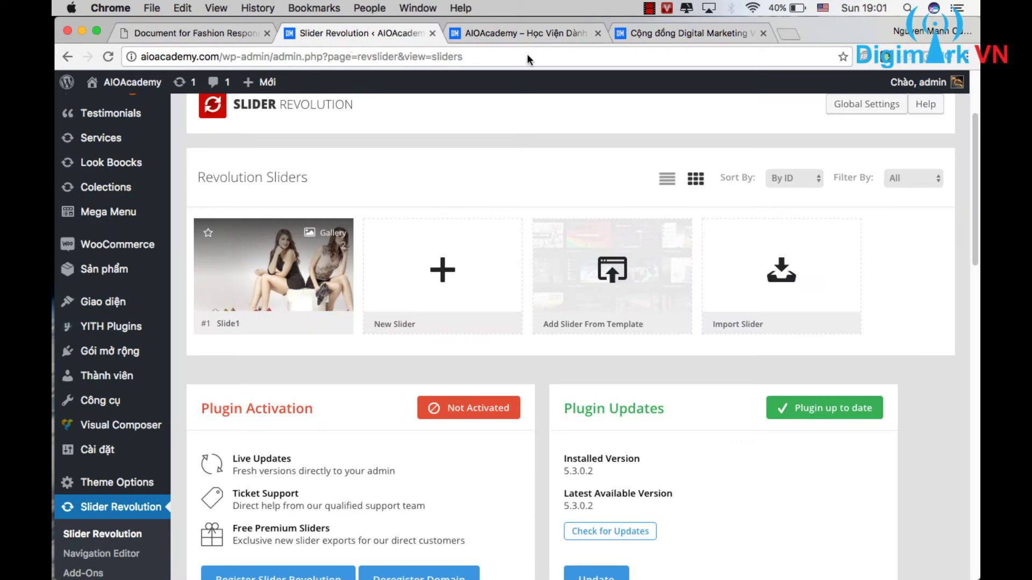
{"action": "mouse_move", "coordinate": [59, 215]}
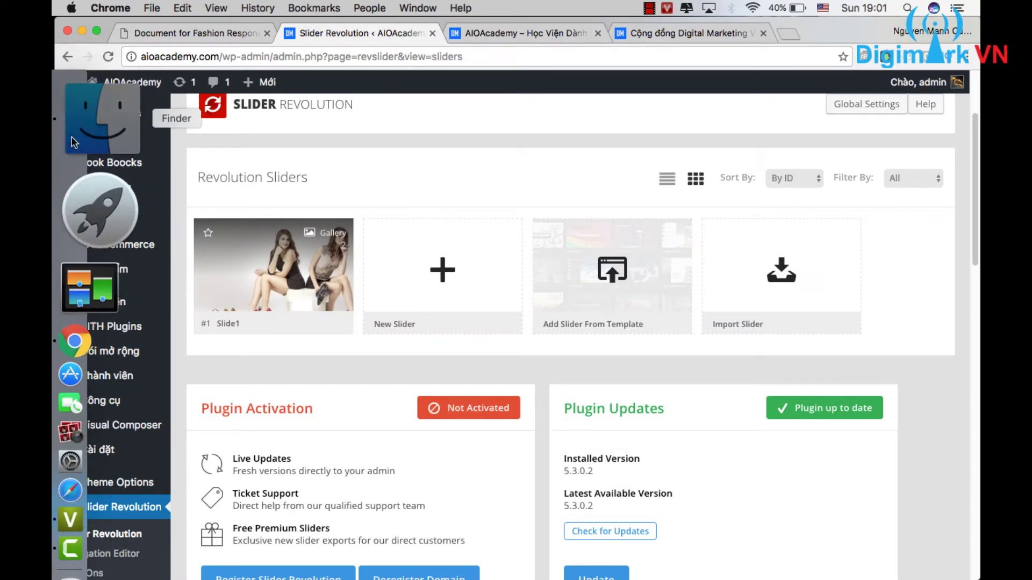
{"action": "left_click", "coordinate": [102, 120]}
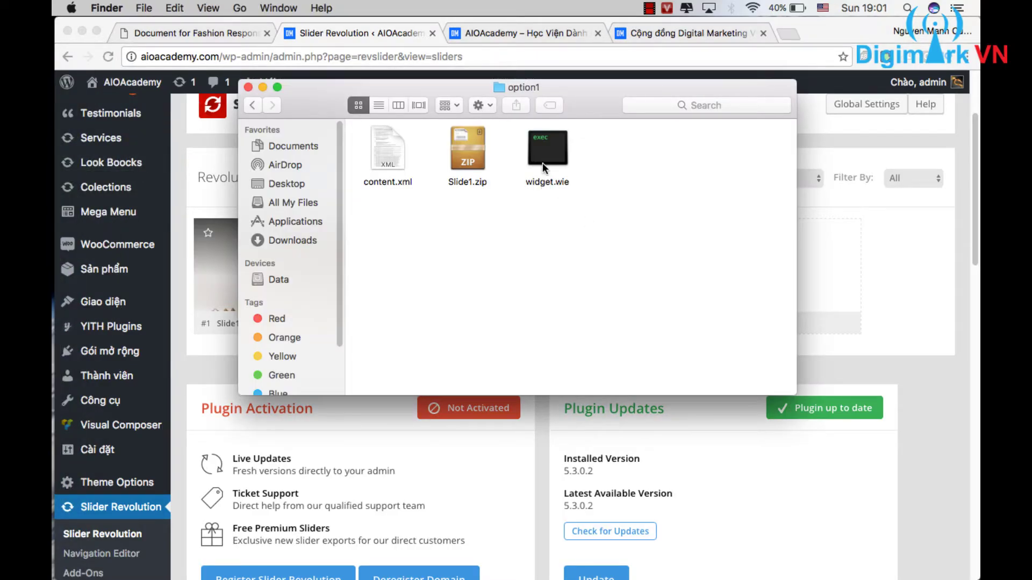
{"action": "left_click", "coordinate": [547, 148]}
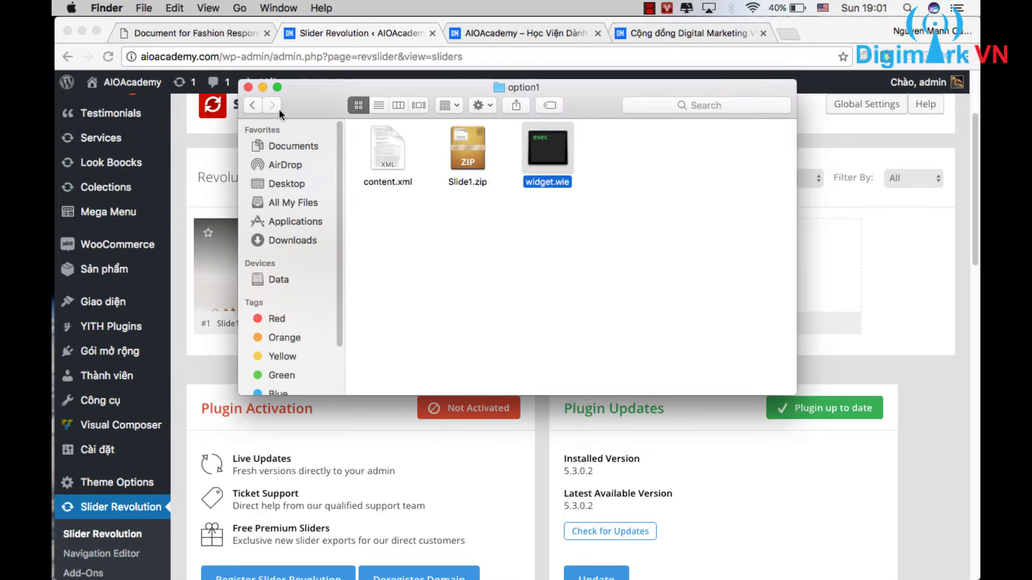
Read the theme documentation's sections on setting the homepage and blog page and on menu settings
{"action": "left_click", "coordinate": [217, 33]}
{"action": "scroll", "coordinate": [444, 325], "scroll_direction": "down", "scroll_amount": 15}
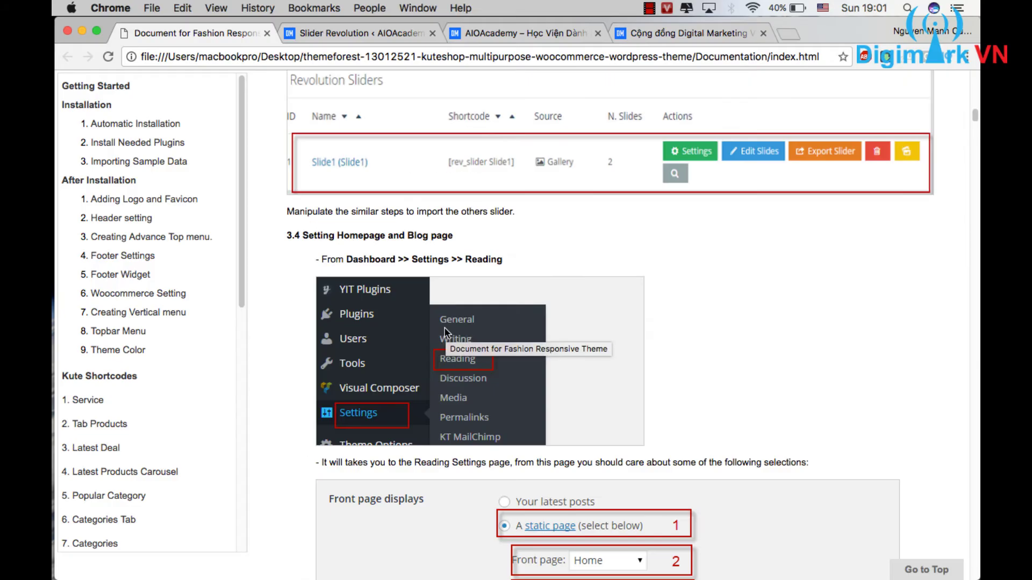
{"action": "scroll", "coordinate": [444, 326], "scroll_direction": "up", "scroll_amount": 4}
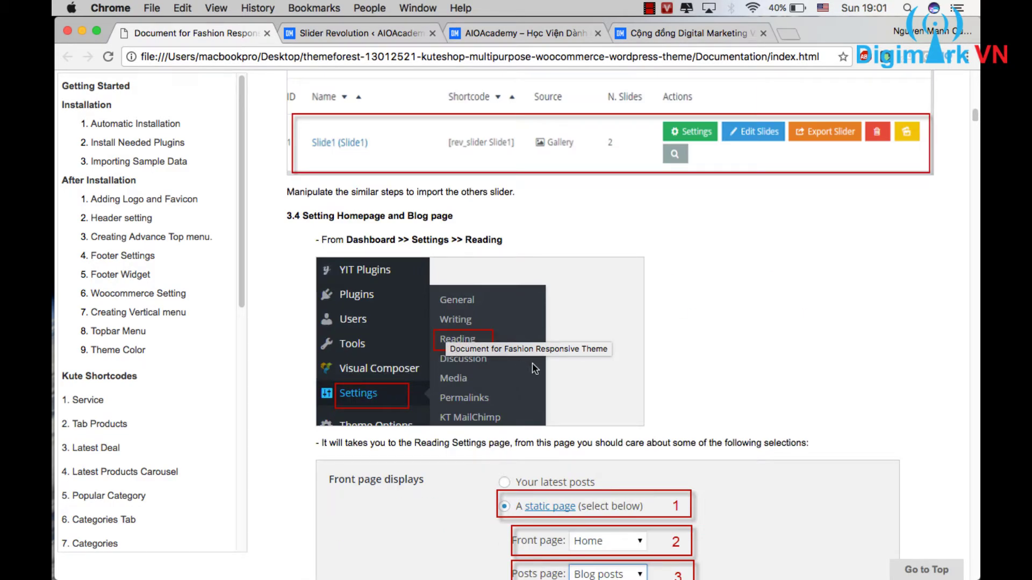
{"action": "scroll", "coordinate": [644, 397], "scroll_direction": "down", "scroll_amount": 10}
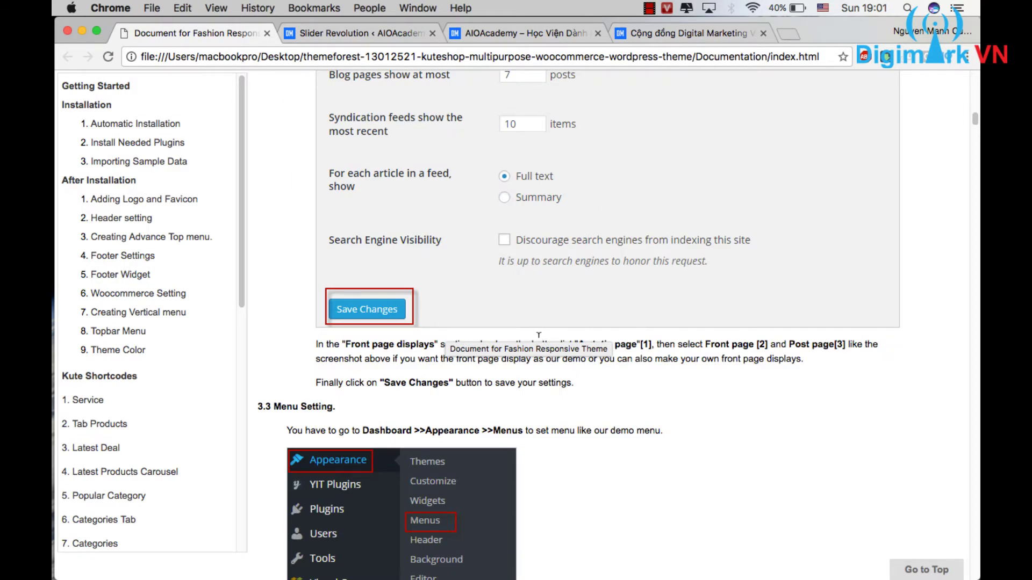
{"action": "scroll", "coordinate": [538, 336], "scroll_direction": "down", "scroll_amount": 5}
{"action": "scroll", "coordinate": [540, 335], "scroll_direction": "down", "scroll_amount": 20}
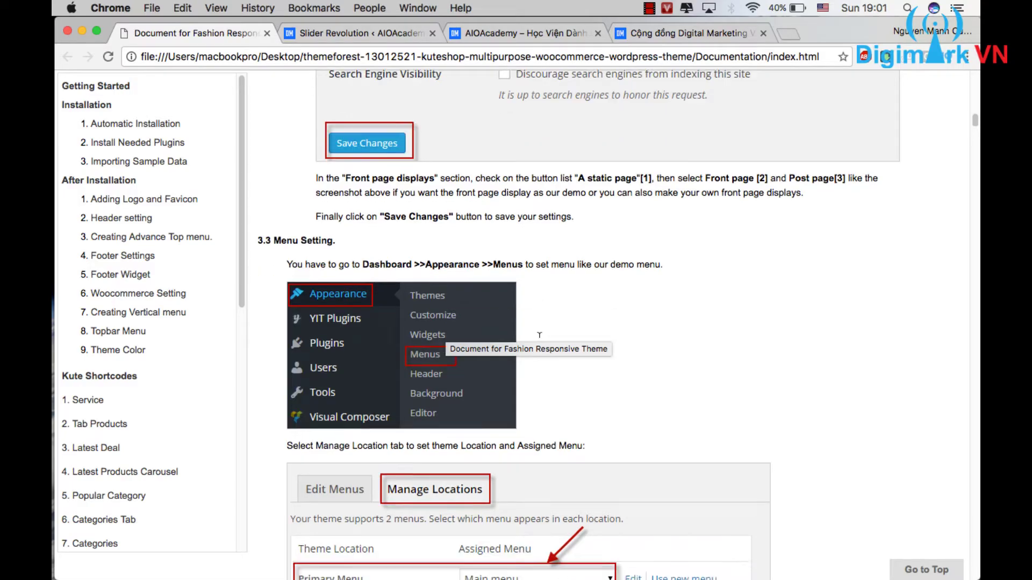
Look back through the documentation's importing instructions, from section 3.1 Import Demo content through the homepage and blog page settings
{"action": "scroll", "coordinate": [540, 335], "scroll_direction": "up", "scroll_amount": 20}
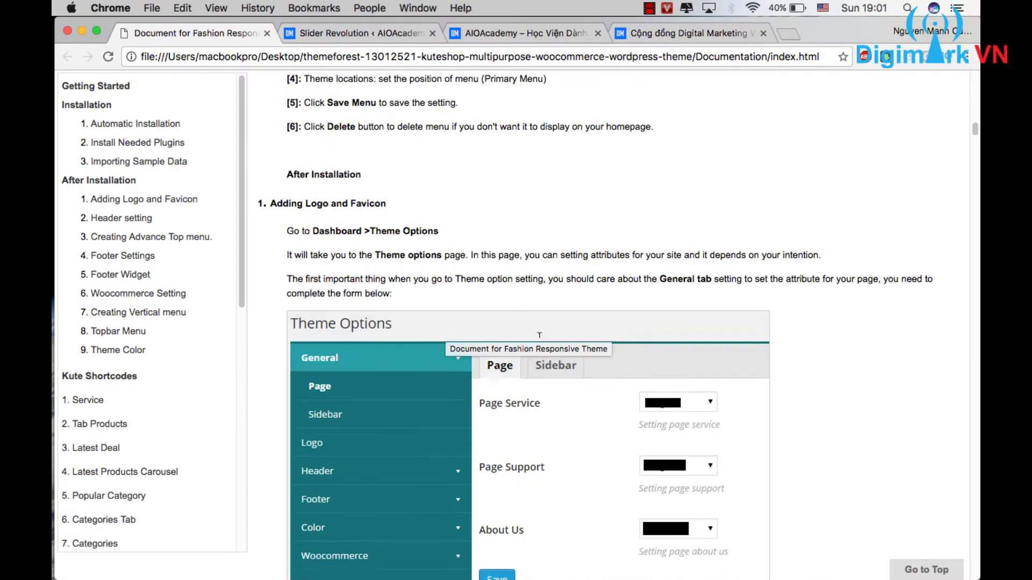
{"action": "scroll", "coordinate": [540, 334], "scroll_direction": "up", "scroll_amount": 10}
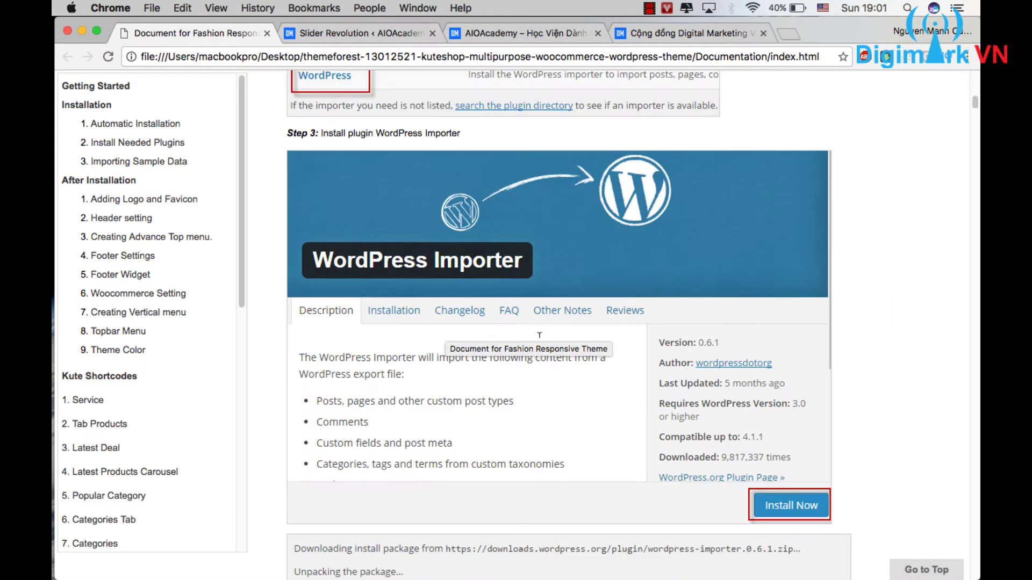
{"action": "scroll", "coordinate": [540, 337], "scroll_direction": "up", "scroll_amount": 10}
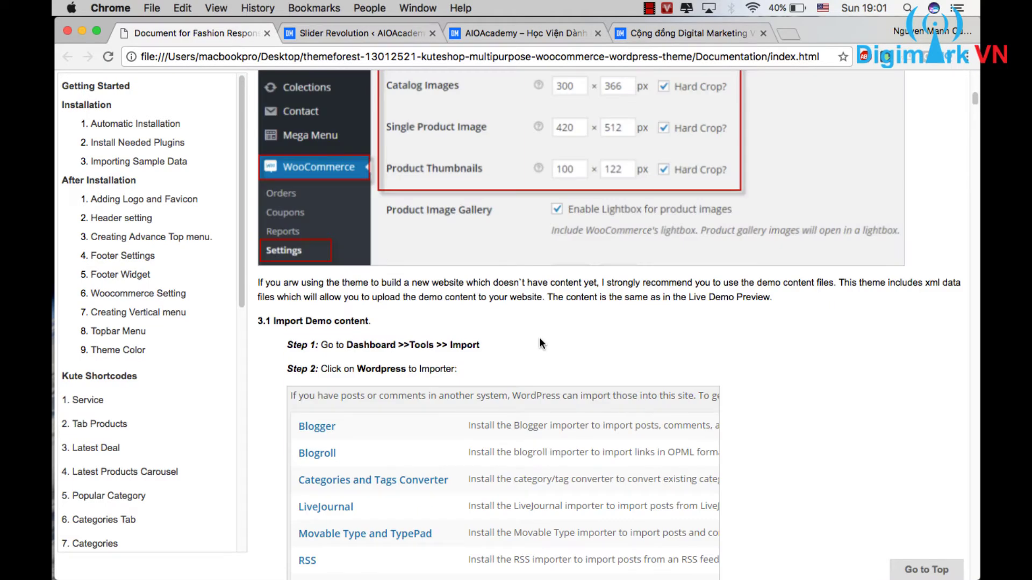
{"action": "scroll", "coordinate": [540, 337], "scroll_direction": "down", "scroll_amount": 6}
{"action": "scroll", "coordinate": [552, 346], "scroll_direction": "down", "scroll_amount": 15}
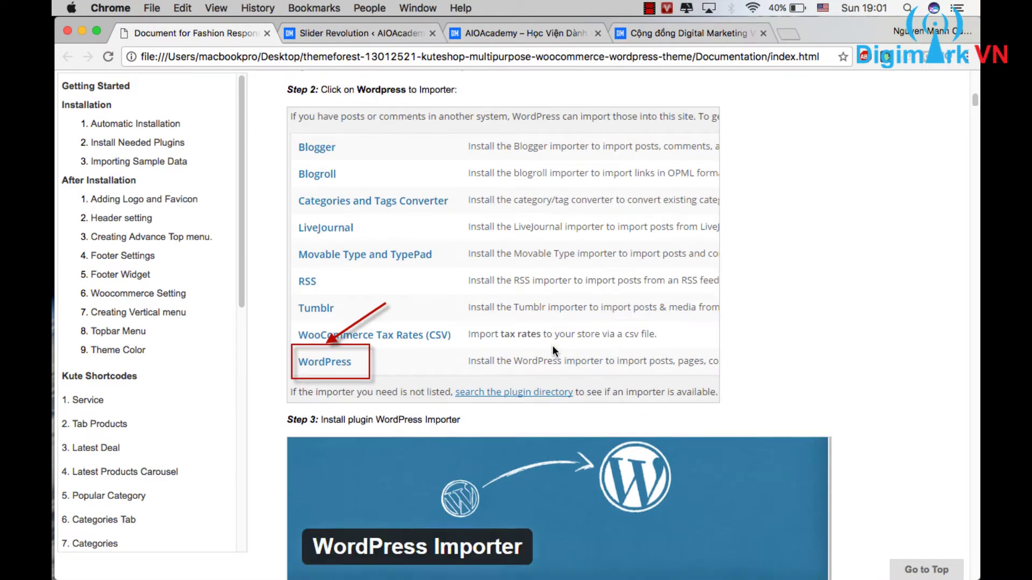
{"action": "scroll", "coordinate": [559, 342], "scroll_direction": "down", "scroll_amount": 7}
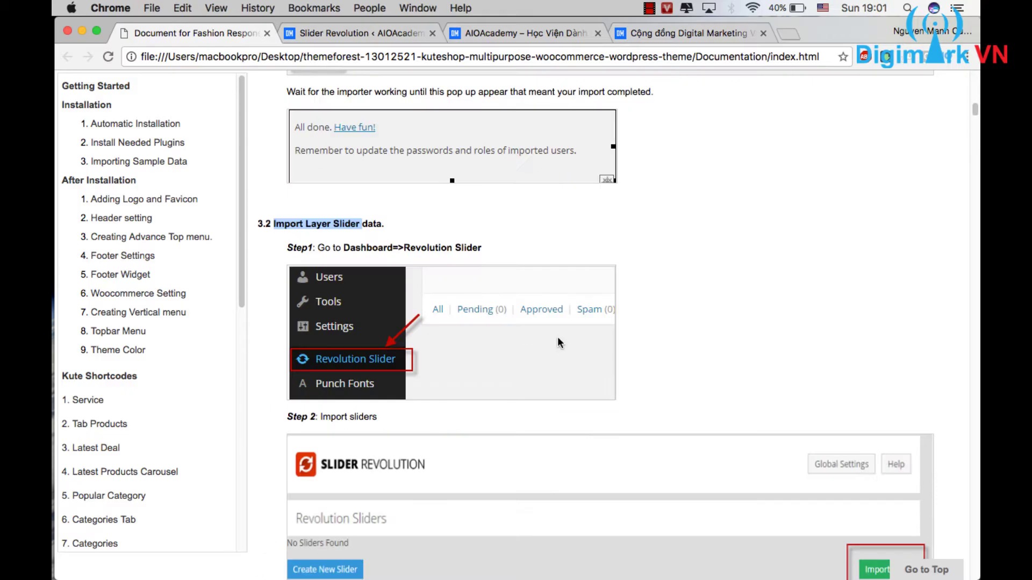
{"action": "scroll", "coordinate": [559, 343], "scroll_direction": "down", "scroll_amount": 8}
{"action": "scroll", "coordinate": [559, 342], "scroll_direction": "down", "scroll_amount": 10}
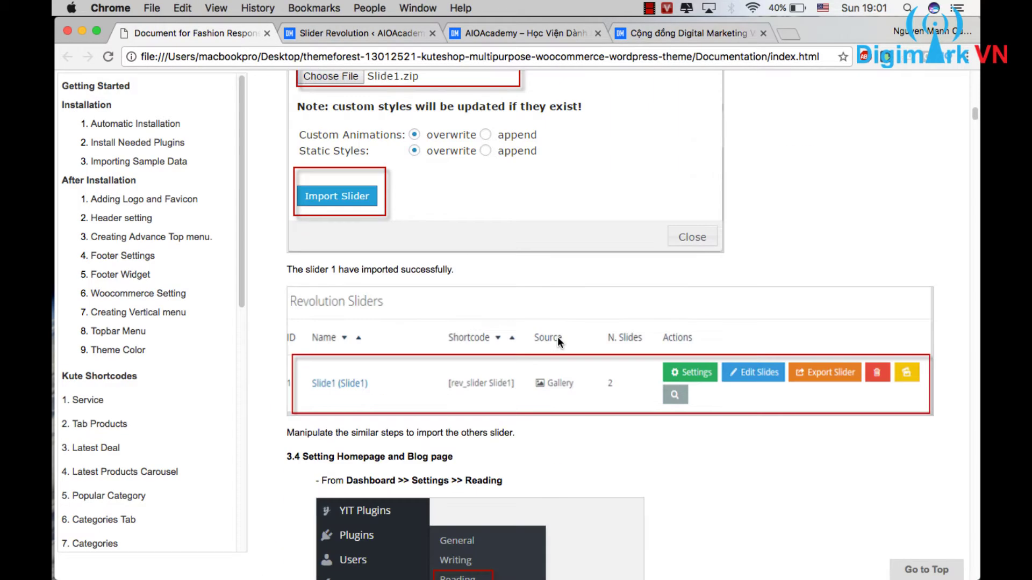
{"action": "scroll", "coordinate": [556, 336], "scroll_direction": "down", "scroll_amount": 7}
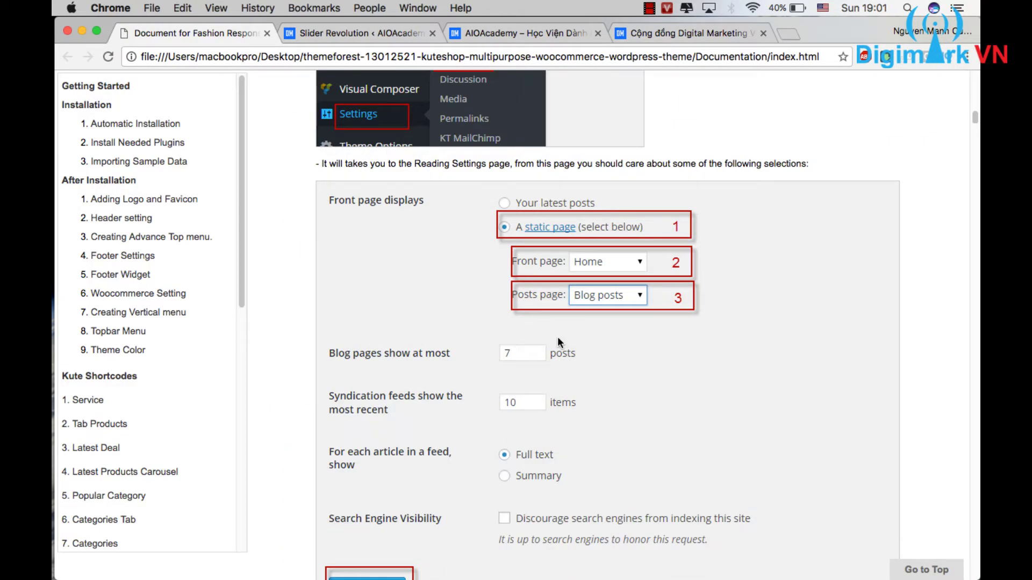
{"action": "scroll", "coordinate": [557, 336], "scroll_direction": "down", "scroll_amount": 1}
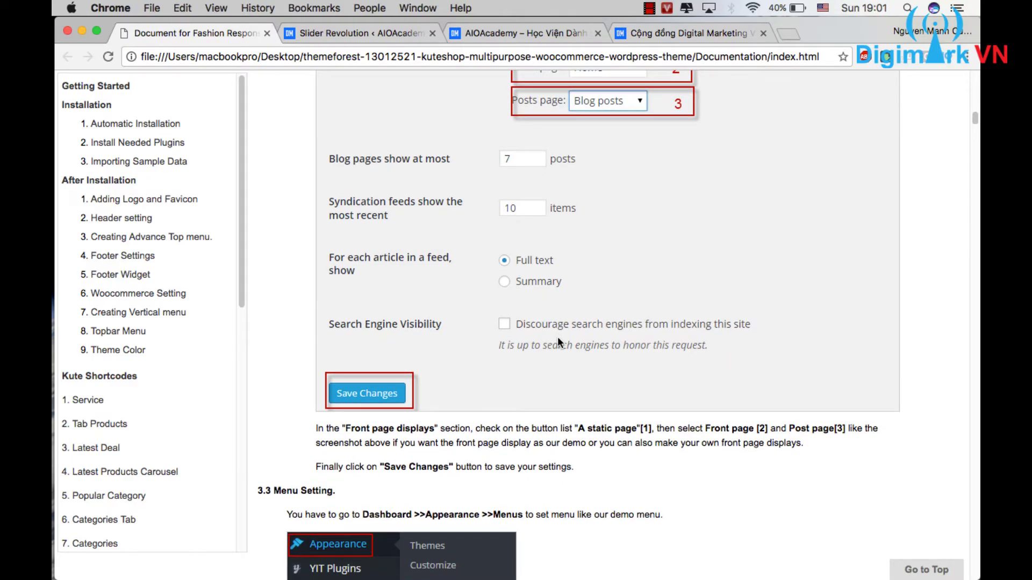
Search the documentation for "wid", examine the Footer Widgets section, and extend the search to "widget im"
{"action": "key", "text": "super+f"}
{"action": "type", "text": "wi"}
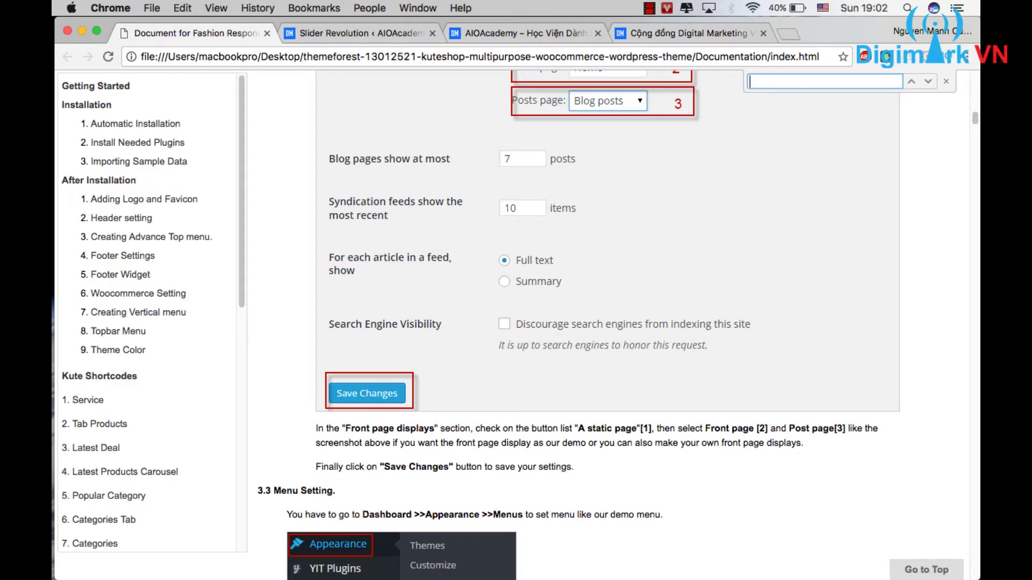
{"action": "type", "text": "d"}
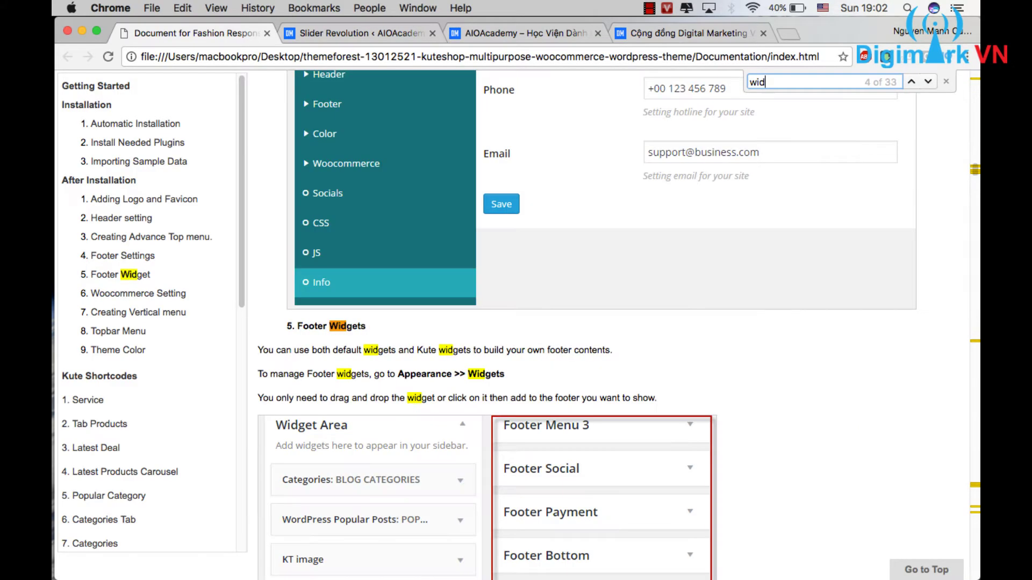
{"action": "scroll", "coordinate": [533, 361], "scroll_direction": "down", "scroll_amount": 5}
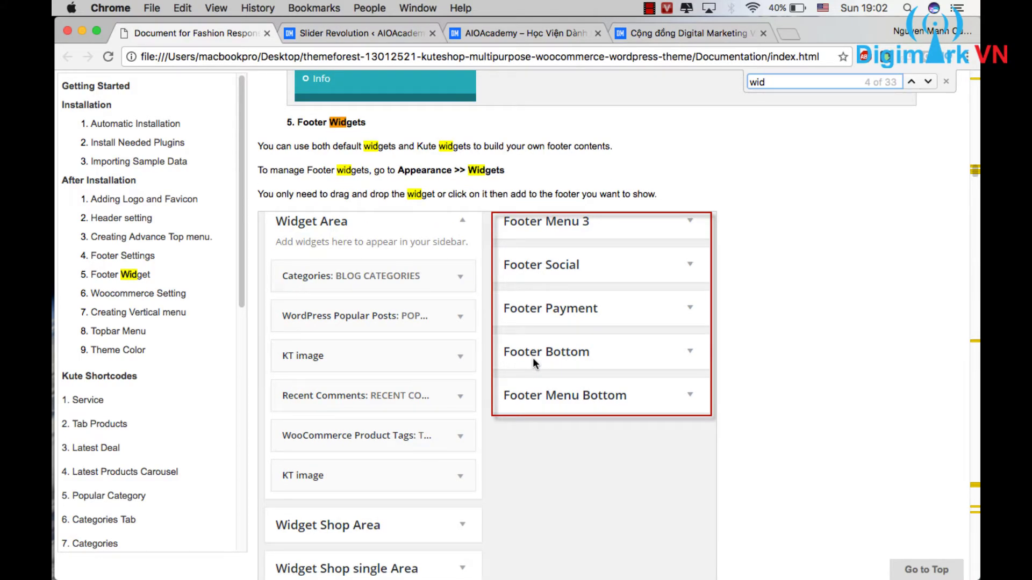
{"action": "type", "text": "get im"}
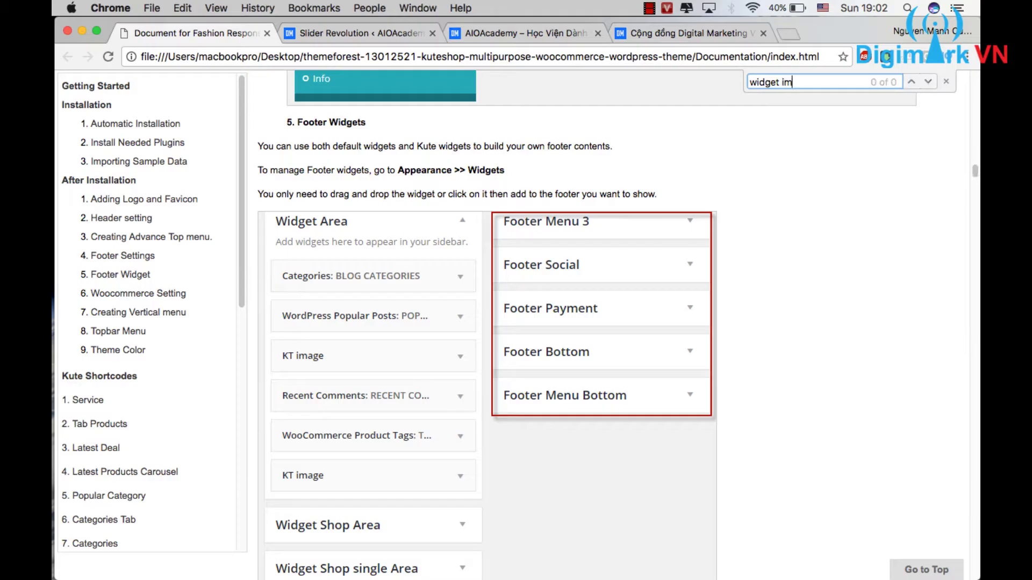
{"action": "left_click", "coordinate": [649, 9]}
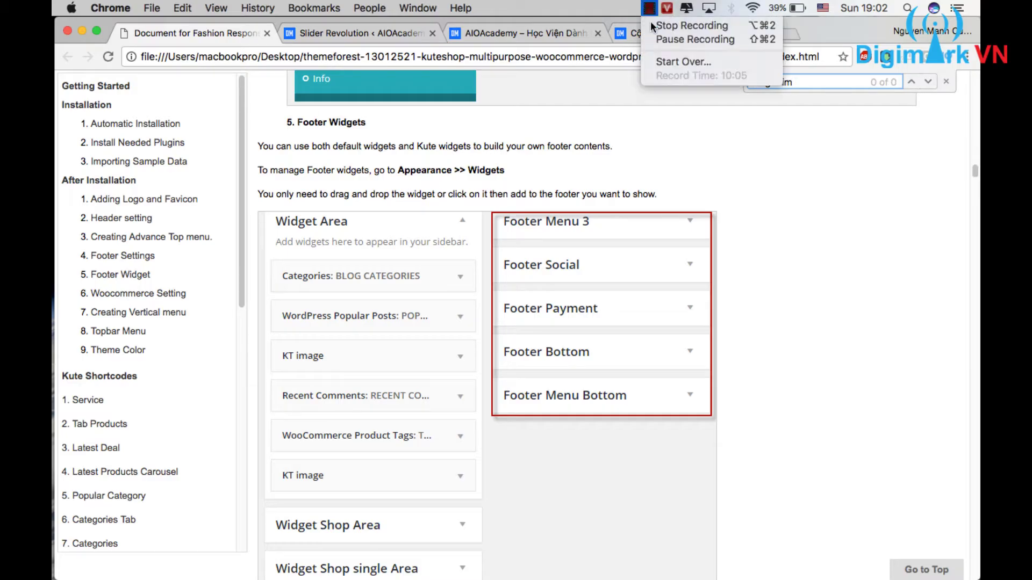
{"action": "left_click", "coordinate": [656, 40]}
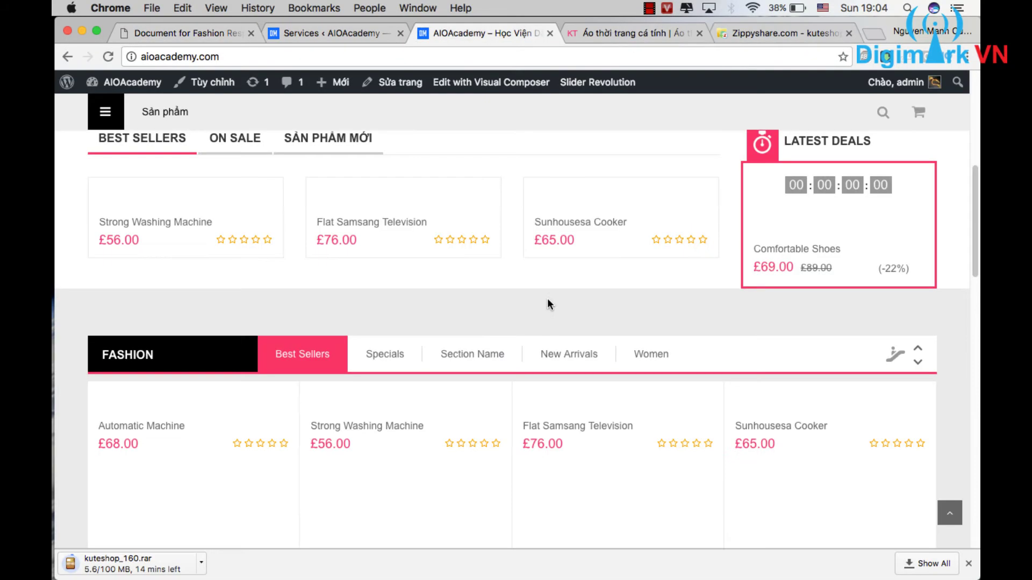
Review the AIOAcademy homepage from the slider through the Fashion, Sports, Electronic and Digital sections, and close the Zippyshare page
{"action": "scroll", "coordinate": [592, 311], "scroll_direction": "up", "scroll_amount": 7}
{"action": "scroll", "coordinate": [657, 320], "scroll_direction": "down", "scroll_amount": 7}
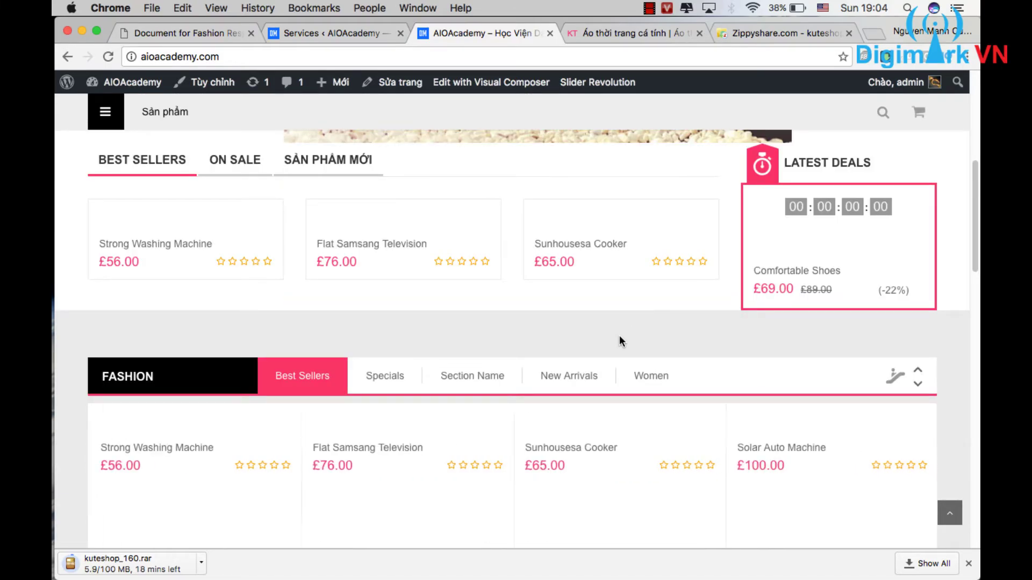
{"action": "scroll", "coordinate": [620, 318], "scroll_direction": "down", "scroll_amount": 3}
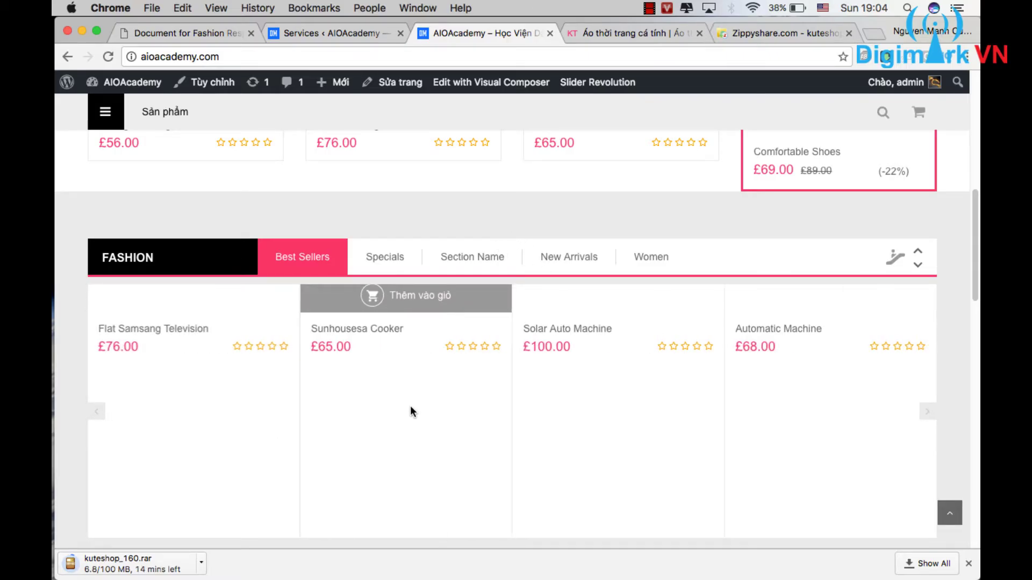
{"action": "scroll", "coordinate": [403, 412], "scroll_direction": "down", "scroll_amount": 8}
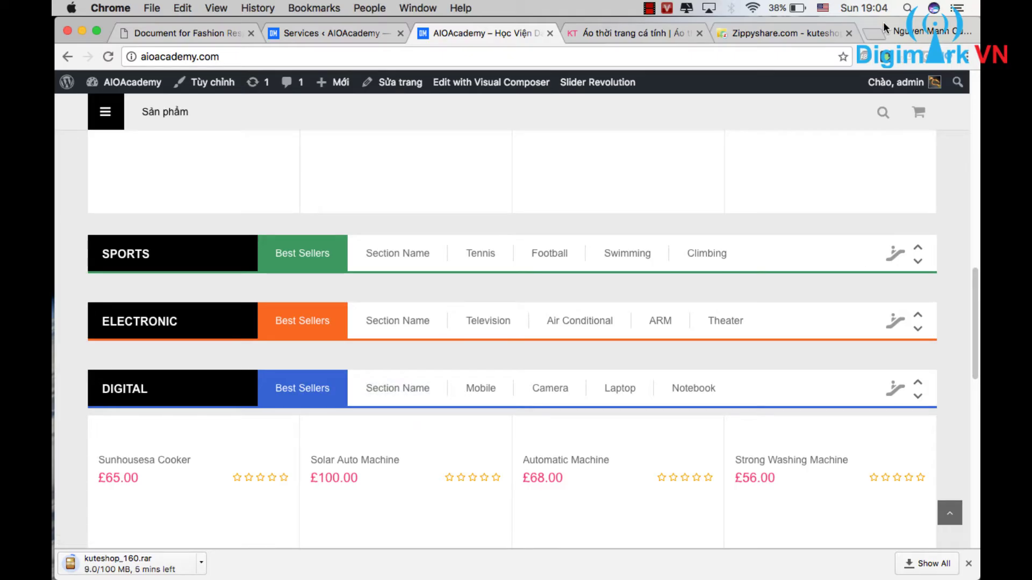
{"action": "left_click", "coordinate": [849, 33]}
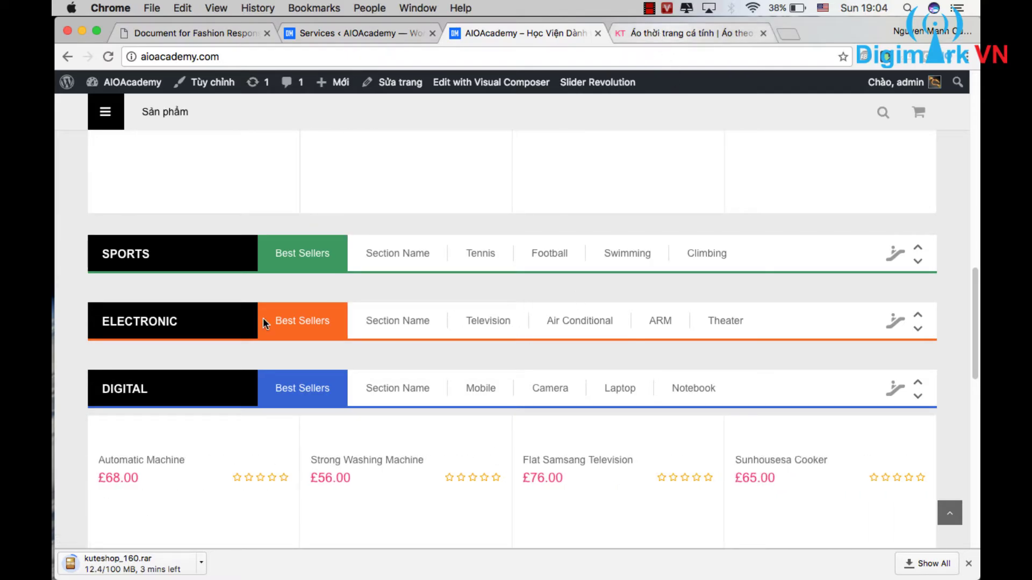
Compare the slider and service row on the ntgifts.com homepage with AIOAcademy's Services list and homepage
{"action": "left_click", "coordinate": [662, 34]}
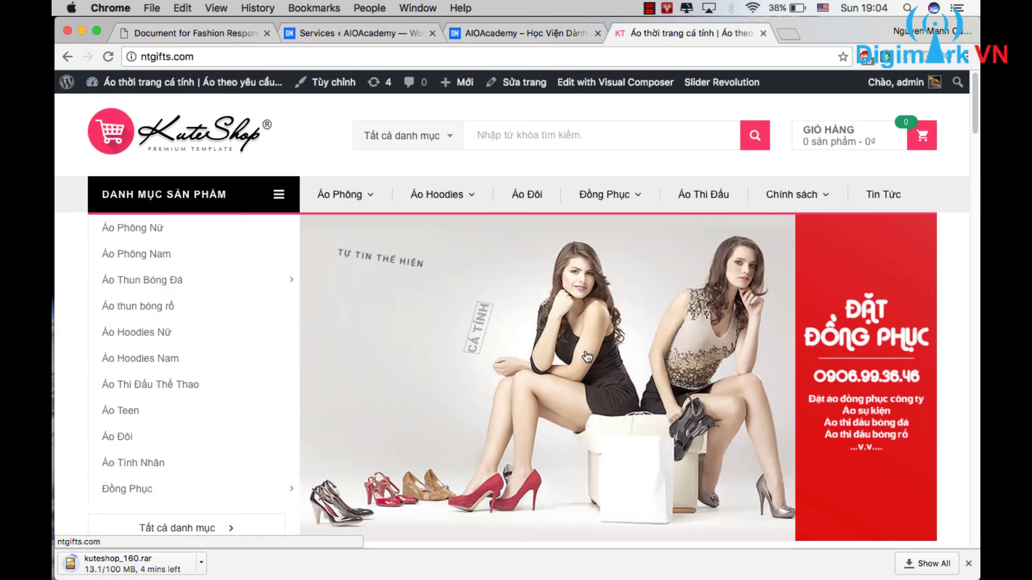
{"action": "scroll", "coordinate": [197, 214], "scroll_direction": "down", "scroll_amount": 7}
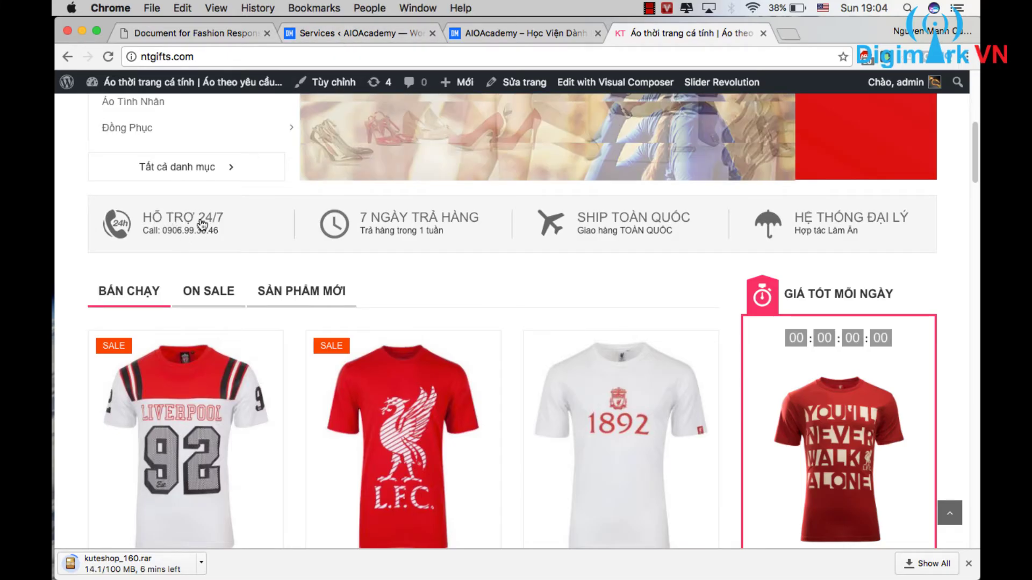
{"action": "left_click", "coordinate": [354, 33]}
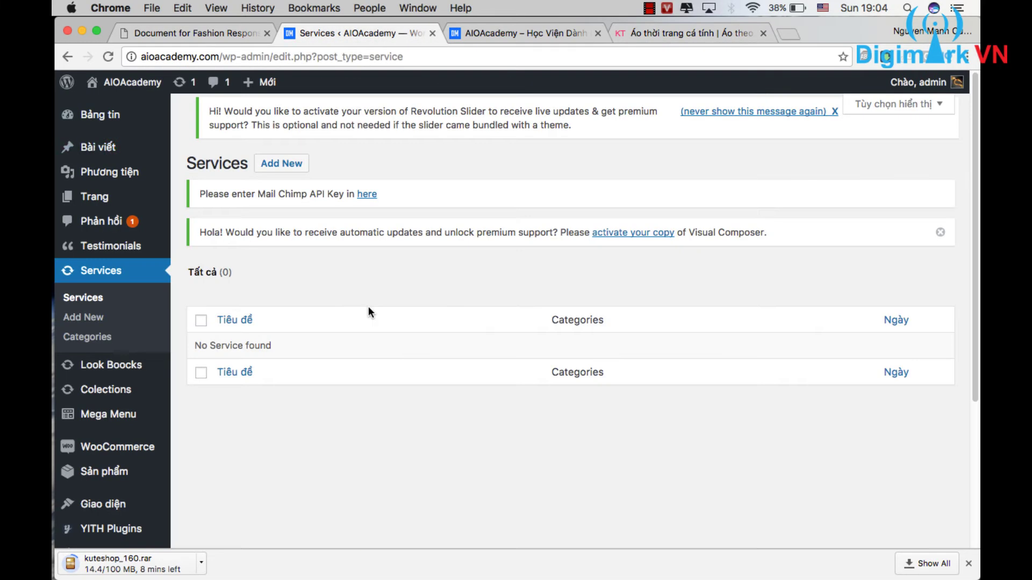
{"action": "left_click", "coordinate": [501, 33]}
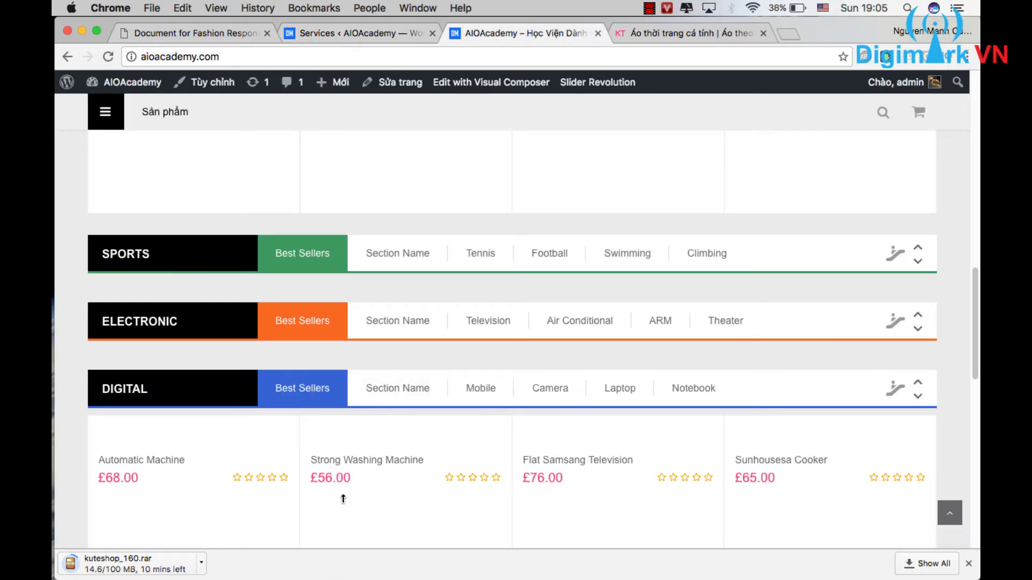
{"action": "scroll", "coordinate": [344, 459], "scroll_direction": "up", "scroll_amount": 15}
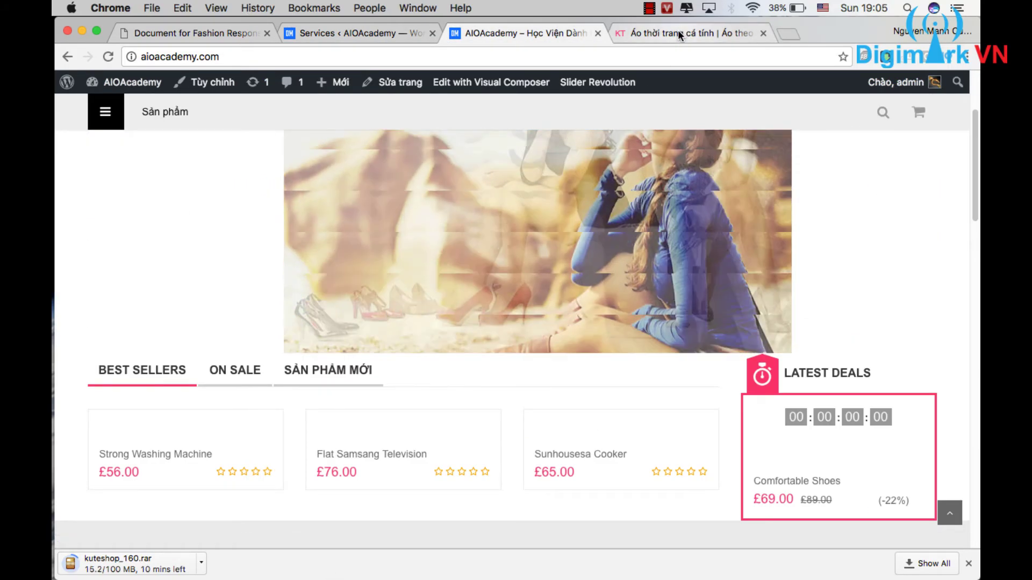
Examine the ntgifts.com homepage's product sections, including Áo Hoodies, and its service row, category menu and slider
{"action": "left_click", "coordinate": [678, 31]}
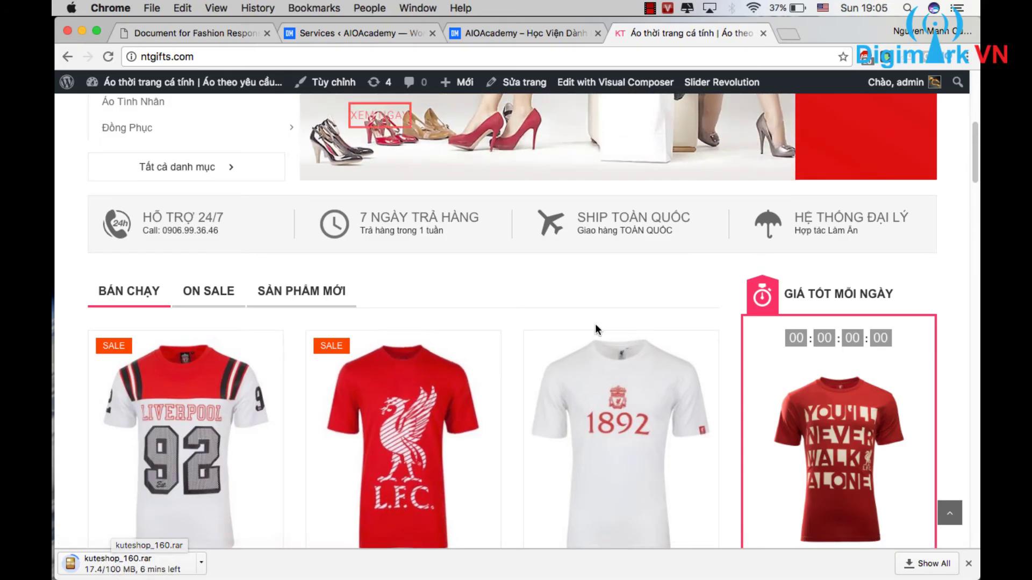
{"action": "scroll", "coordinate": [595, 323], "scroll_direction": "down", "scroll_amount": 10}
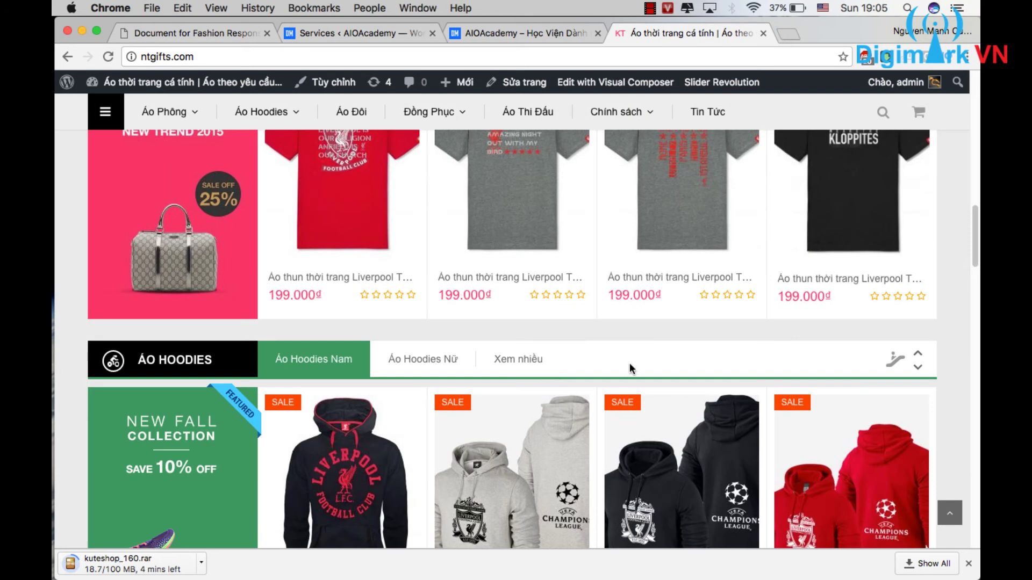
{"action": "scroll", "coordinate": [618, 350], "scroll_direction": "up", "scroll_amount": 10}
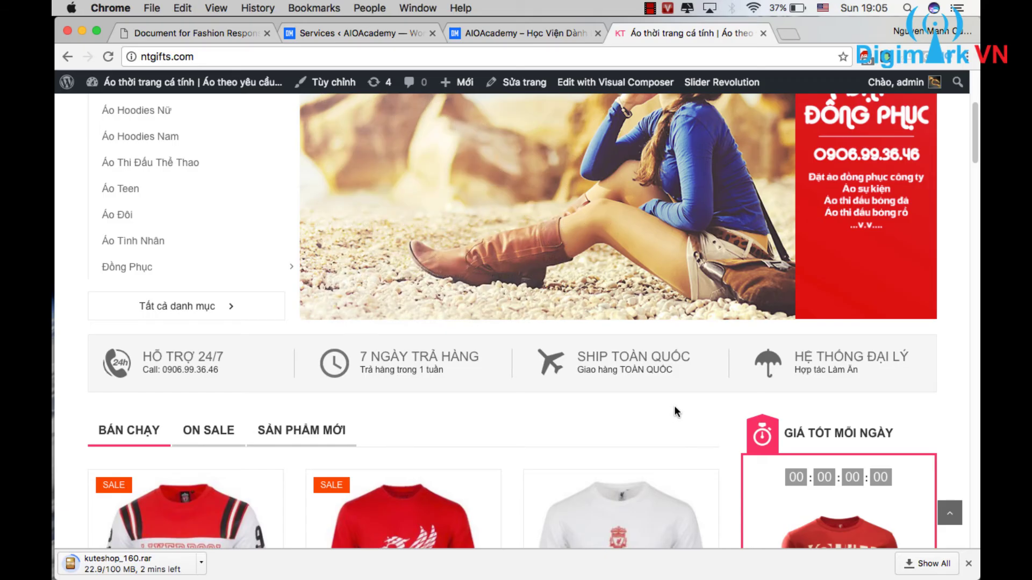
{"action": "scroll", "coordinate": [676, 410], "scroll_direction": "up", "scroll_amount": 3}
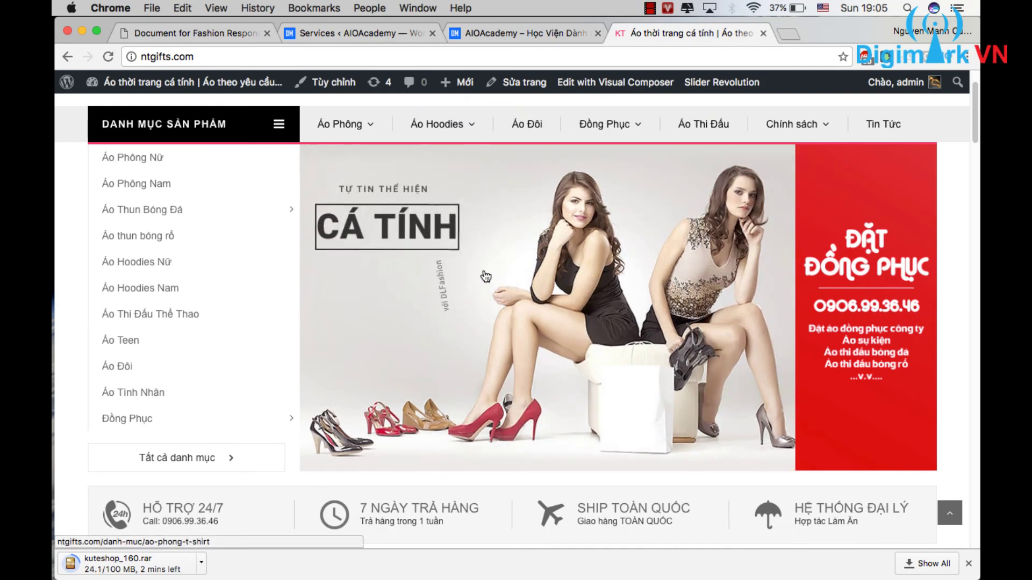